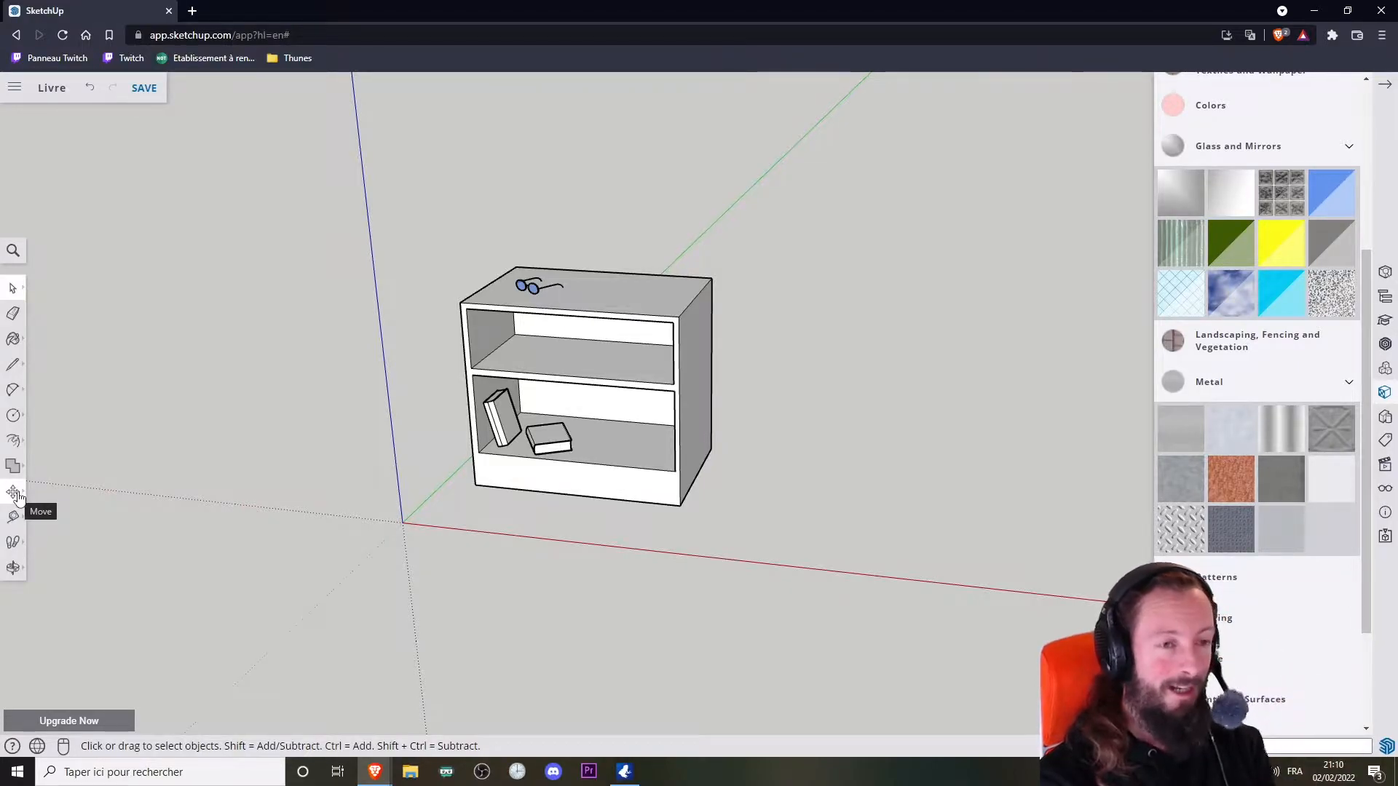
Step: Draw an upright rectangle on the green-blue axis plane, starting at the origin and extending away from the bookcase
middle_drag(555, 462, 456, 487)
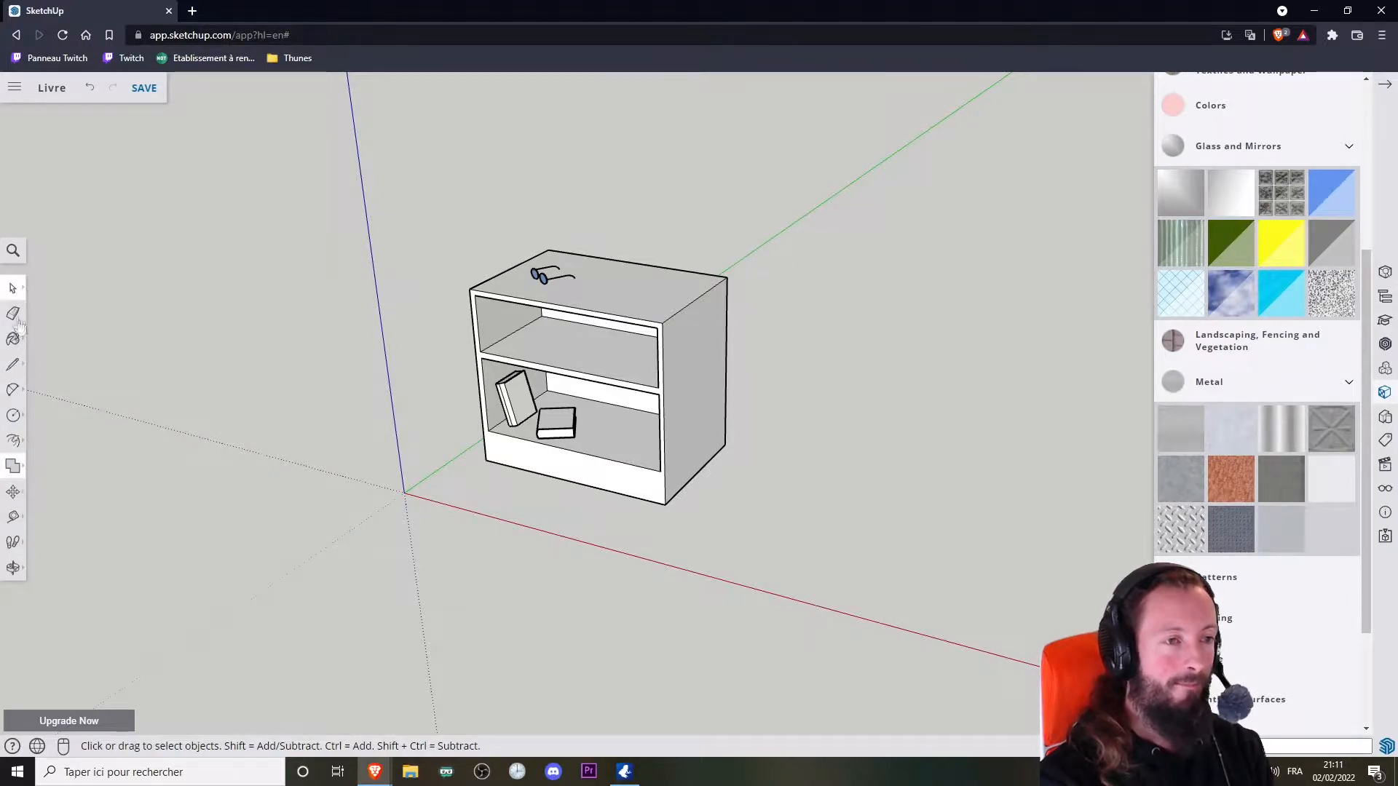
click(13, 415)
click(49, 359)
mouse_move(510, 502)
middle_down()
mouse_move(536, 499)
mouse_move(524, 513)
middle_up()
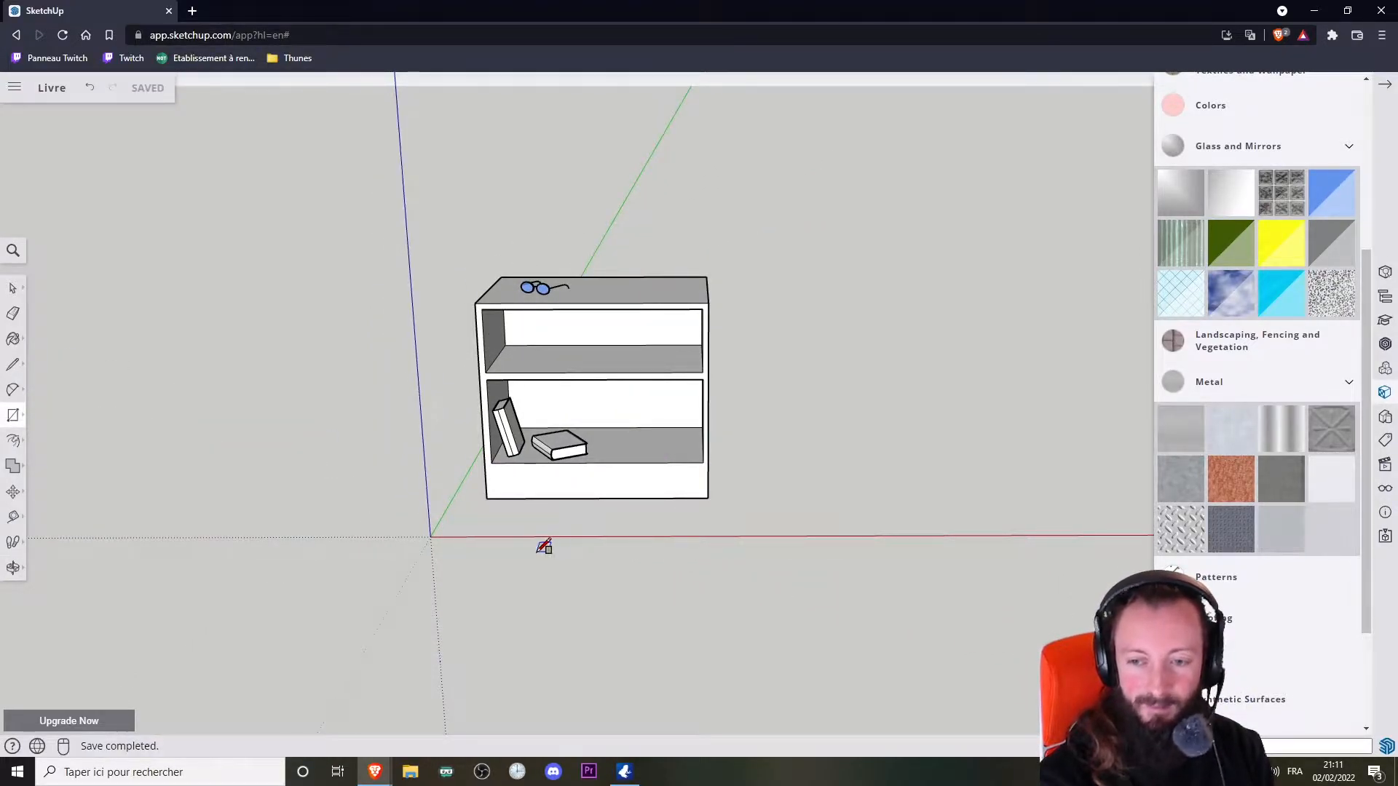
scroll(527, 537, up, 5)
middle_drag(436, 517, 328, 470)
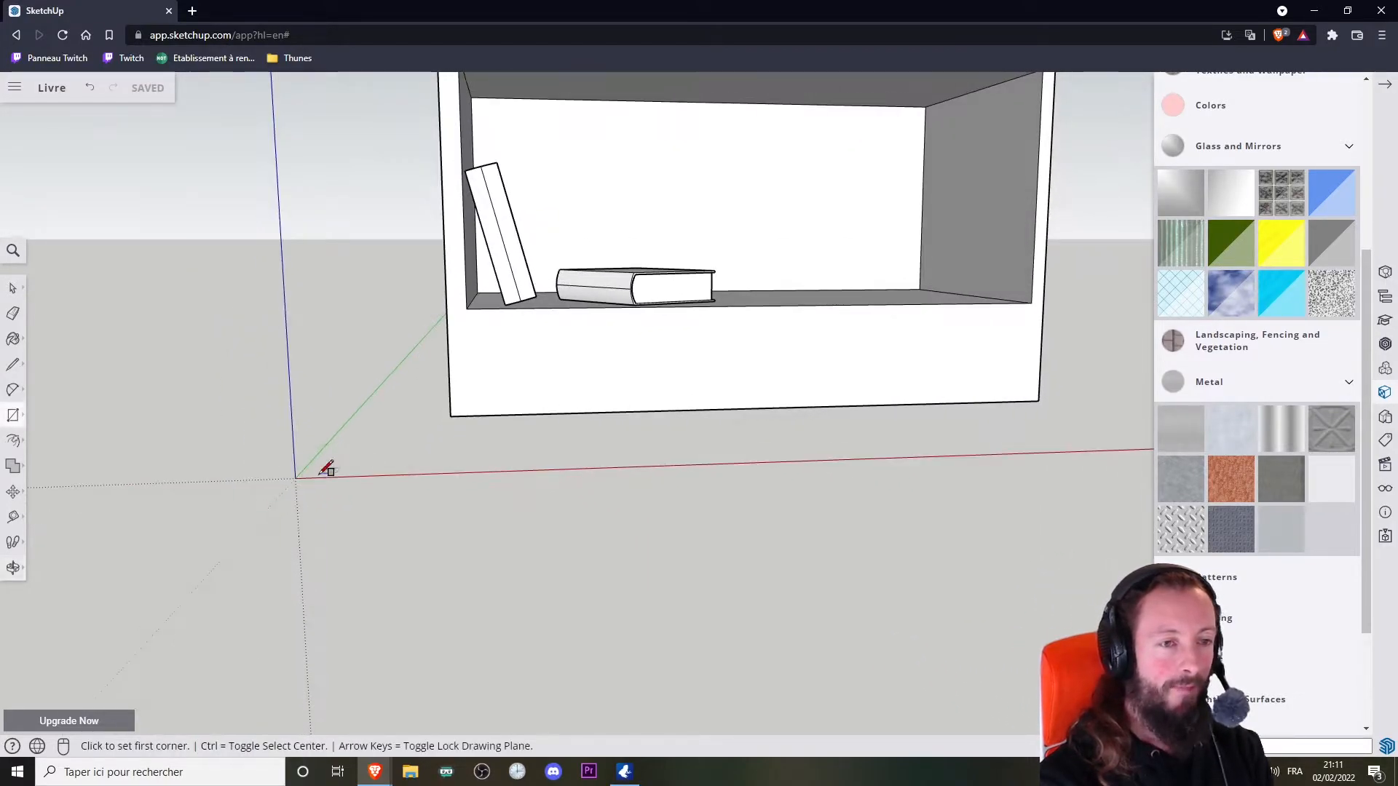
click(295, 478)
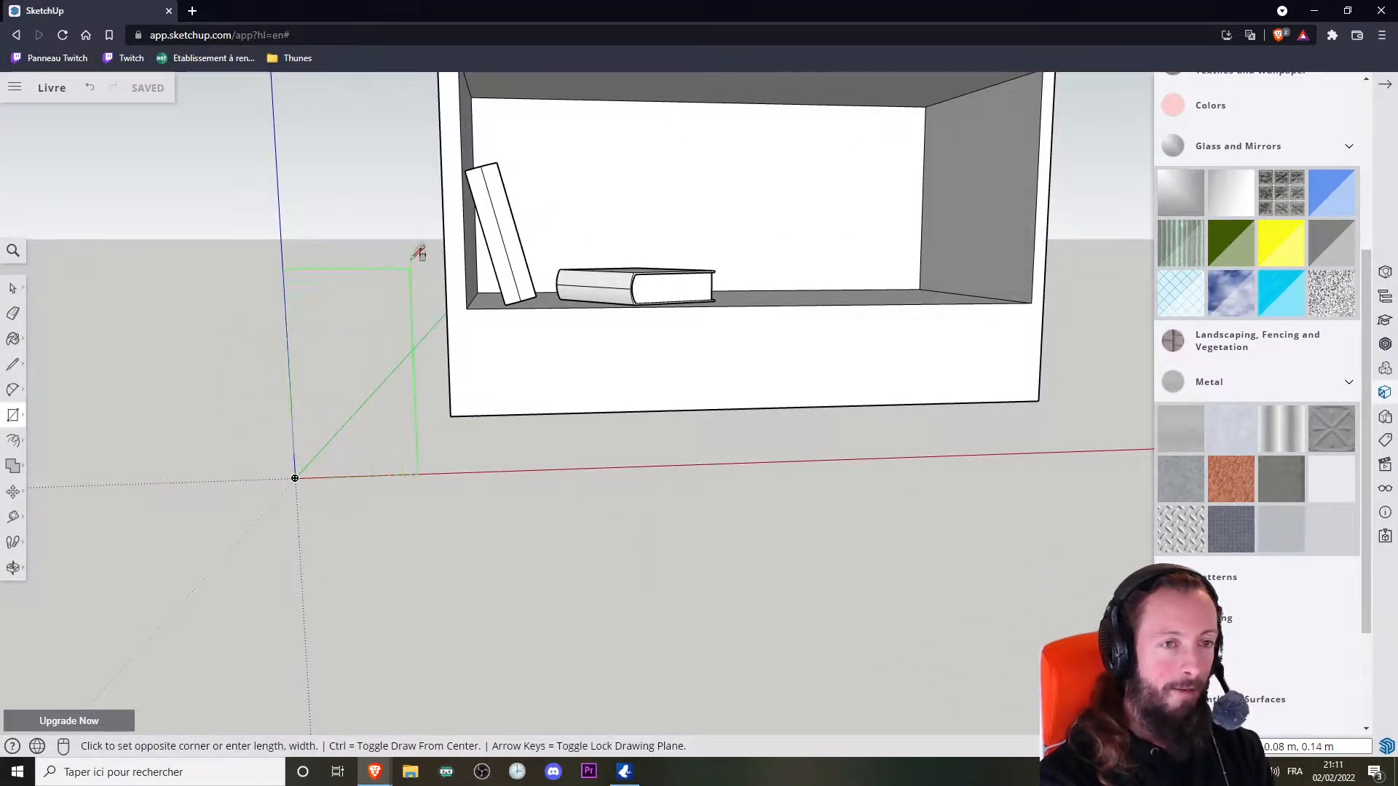
middle_drag(405, 187, 876, 209)
middle_drag(179, 380, 949, 353)
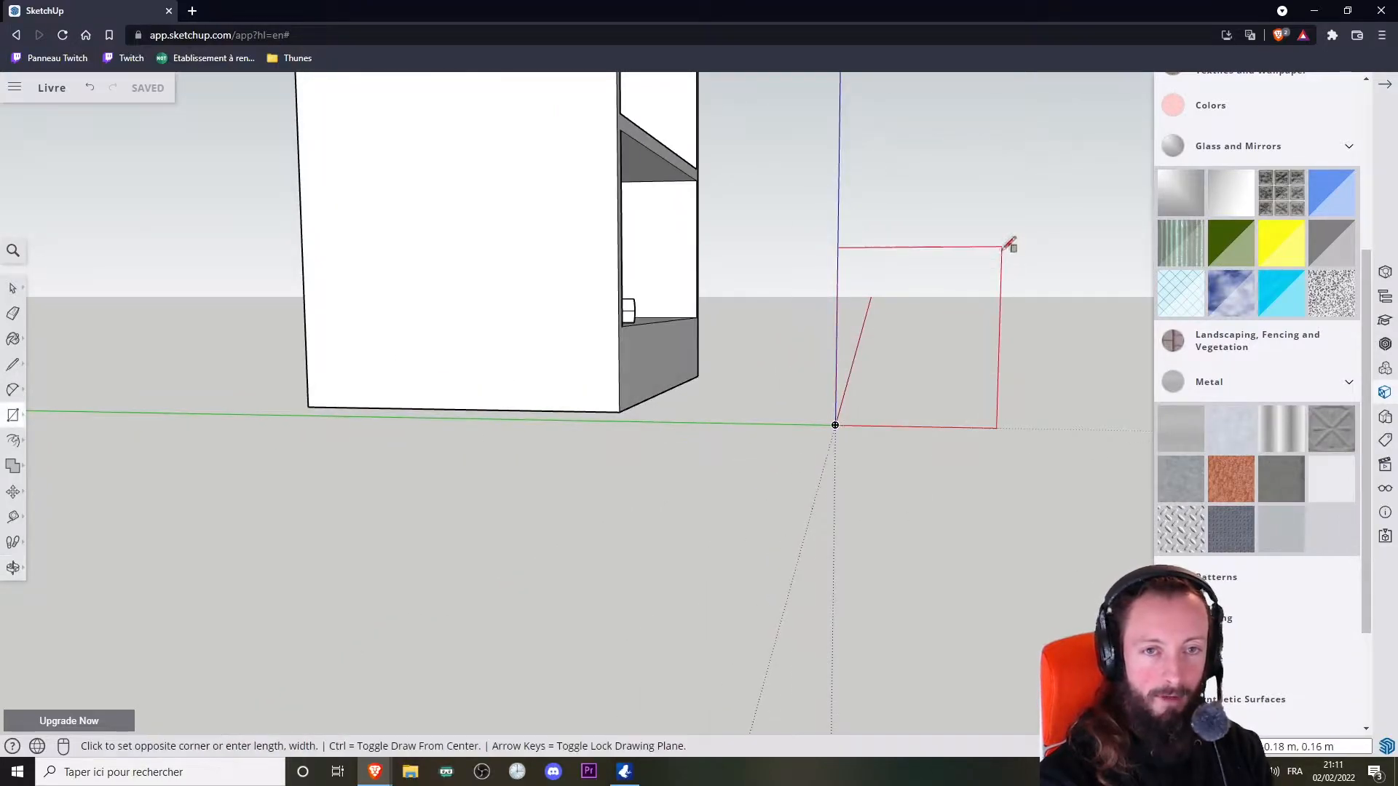
click(1009, 202)
middle_drag(1011, 199, 391, 374)
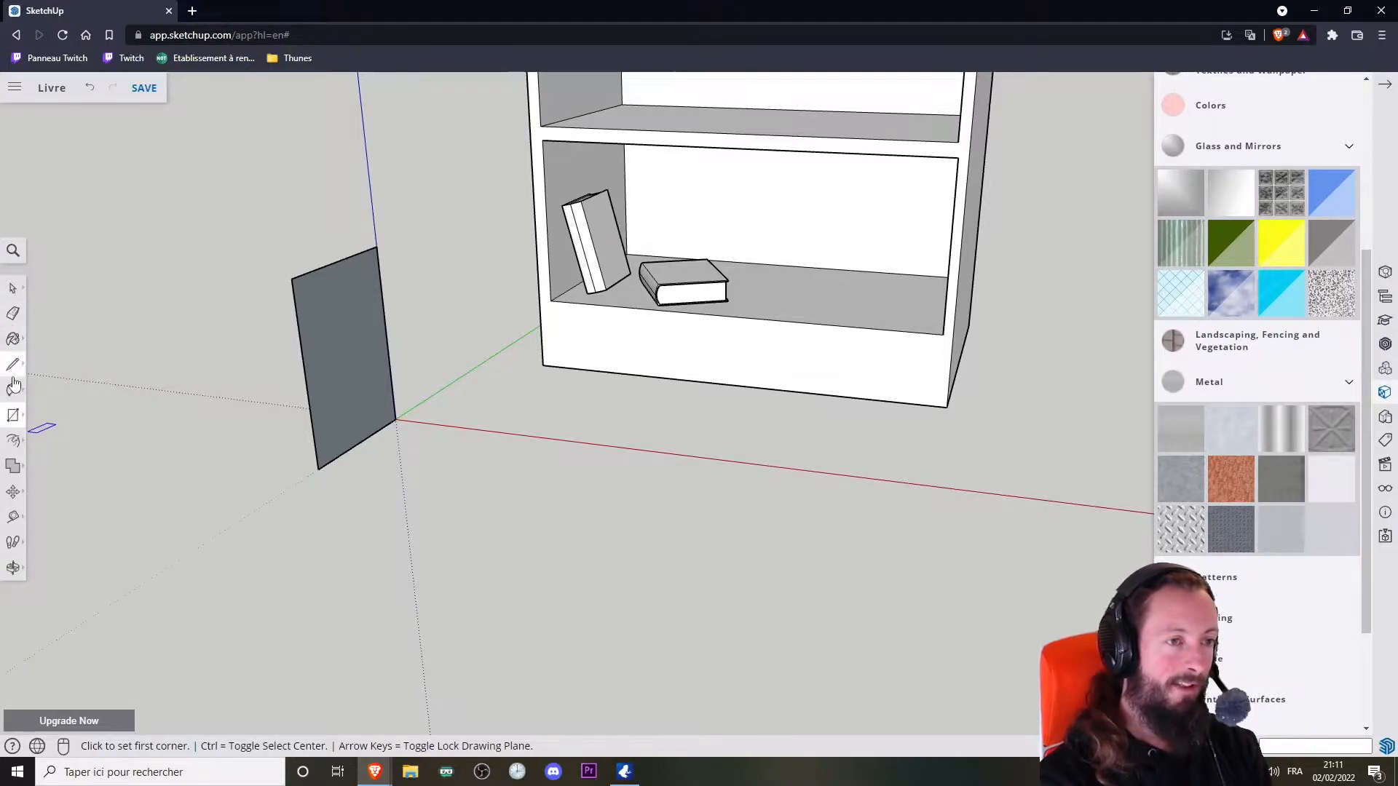
Step: Push/Pull the upright rectangle into a thin panel about 0.01 m thick
click(16, 343)
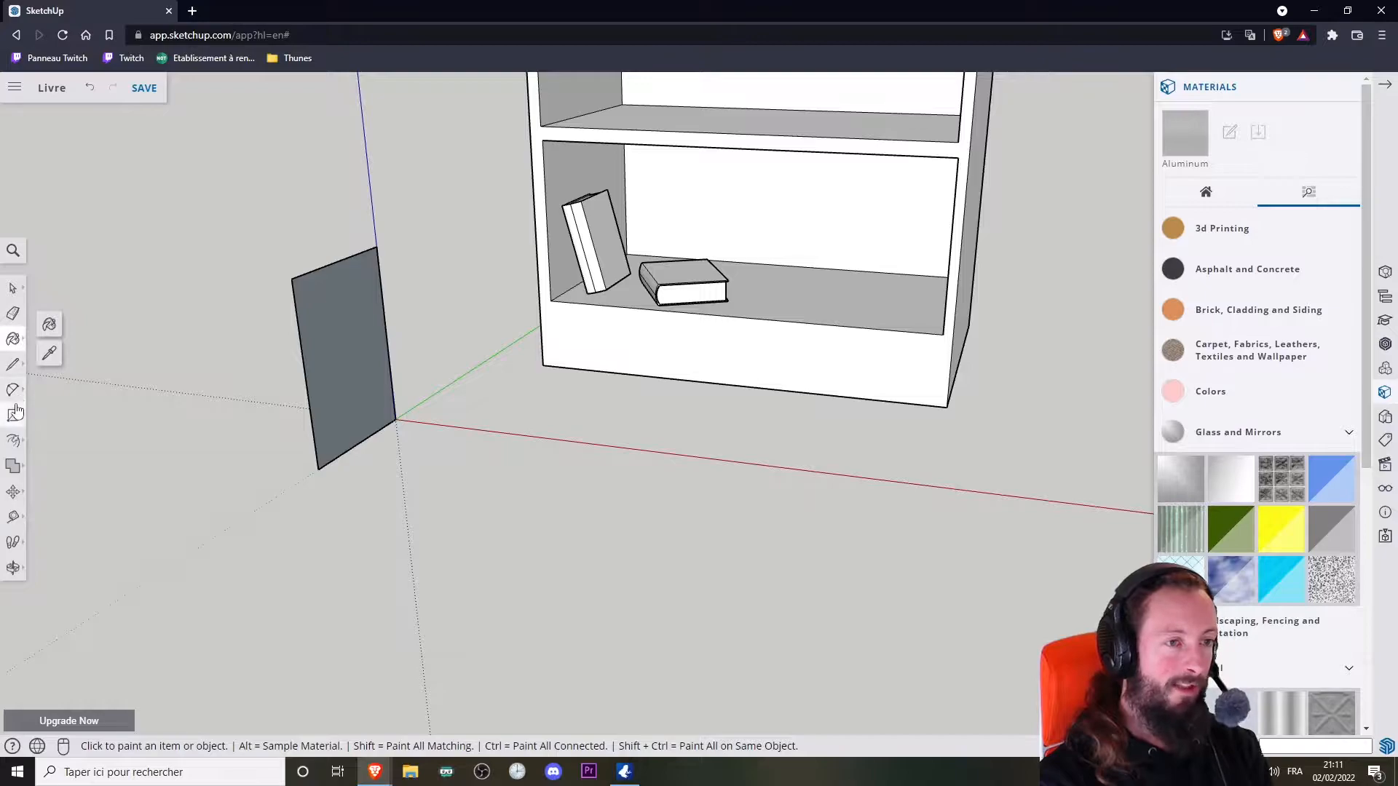
click(13, 440)
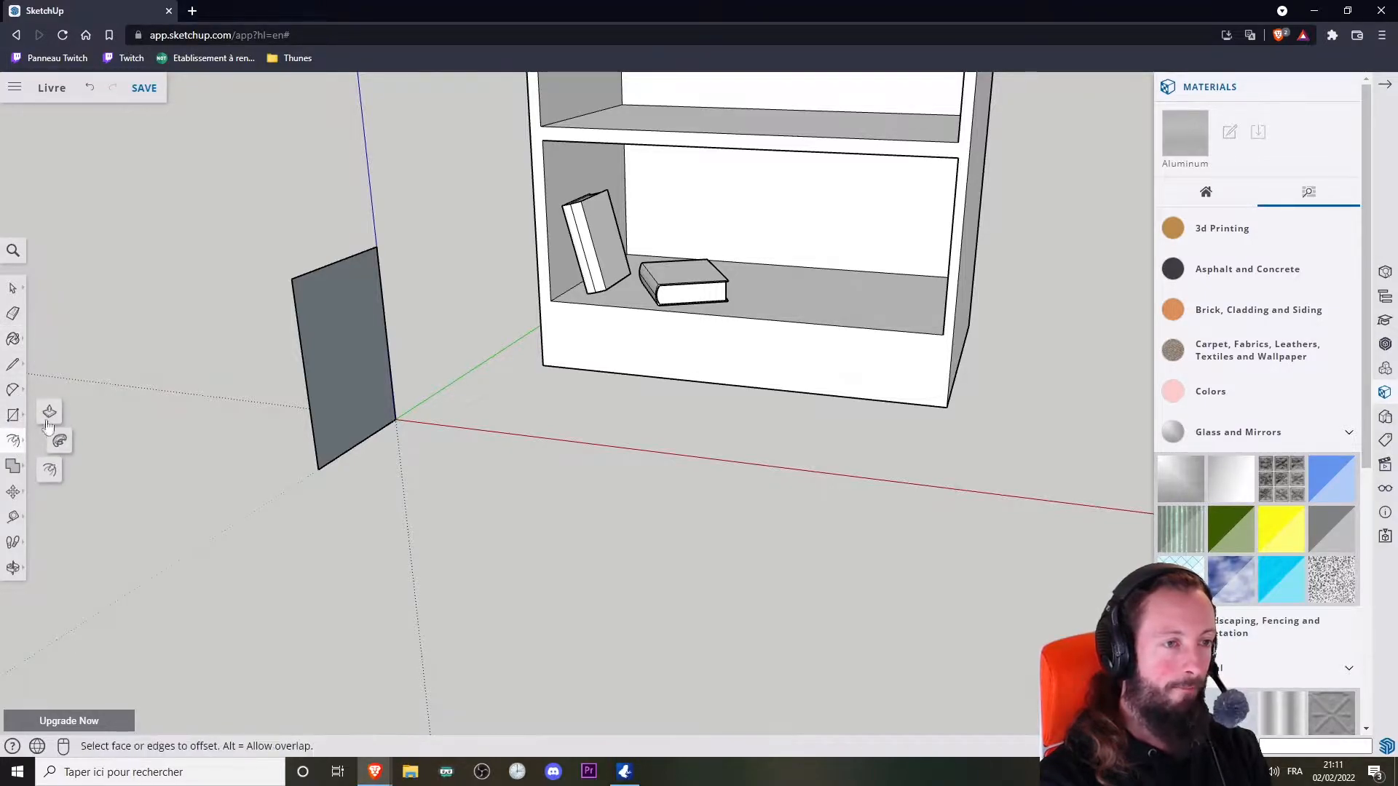
click(337, 378)
click(346, 373)
middle_drag(345, 373, 342, 323)
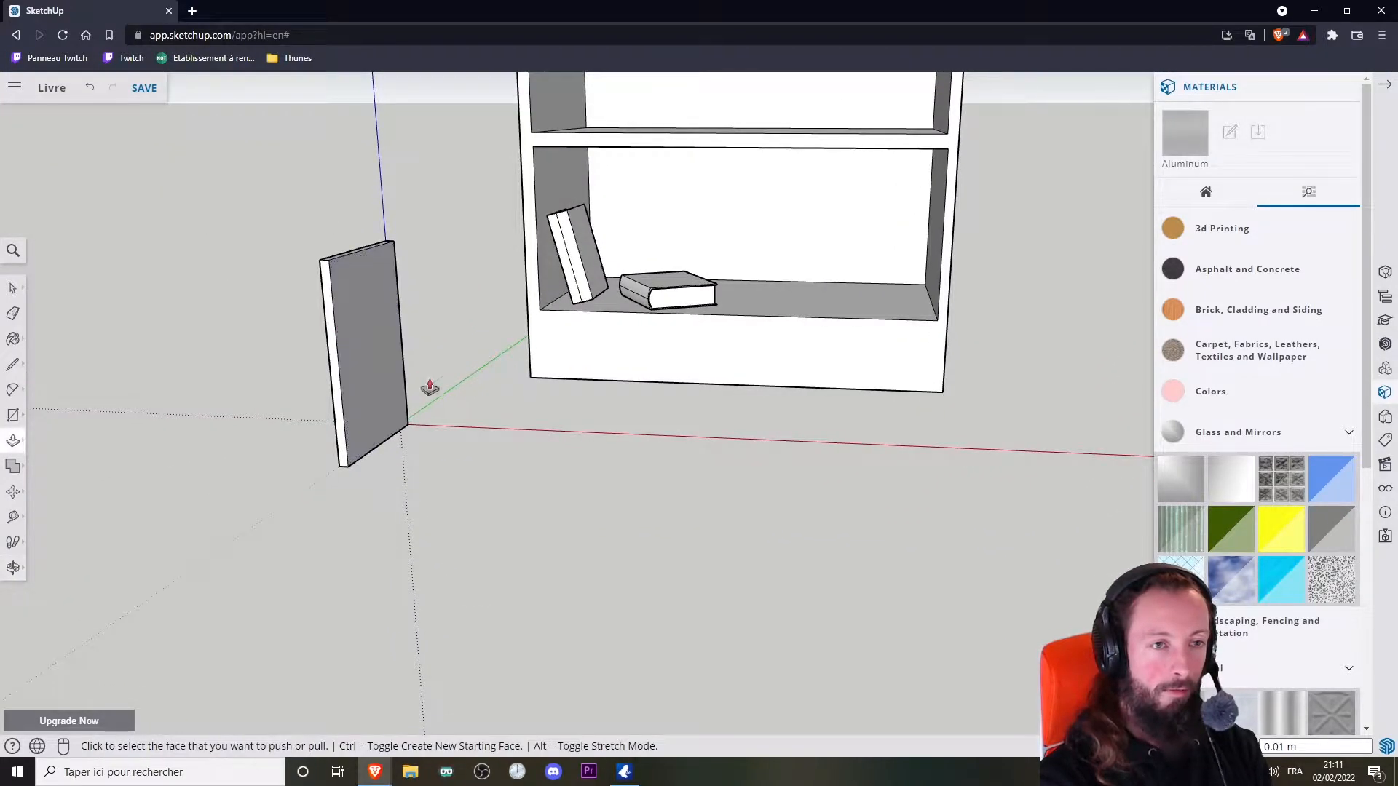
Step: Draw a horizontal line centred on the upper part of the panel's large face, parallel to its top edge
click(15, 370)
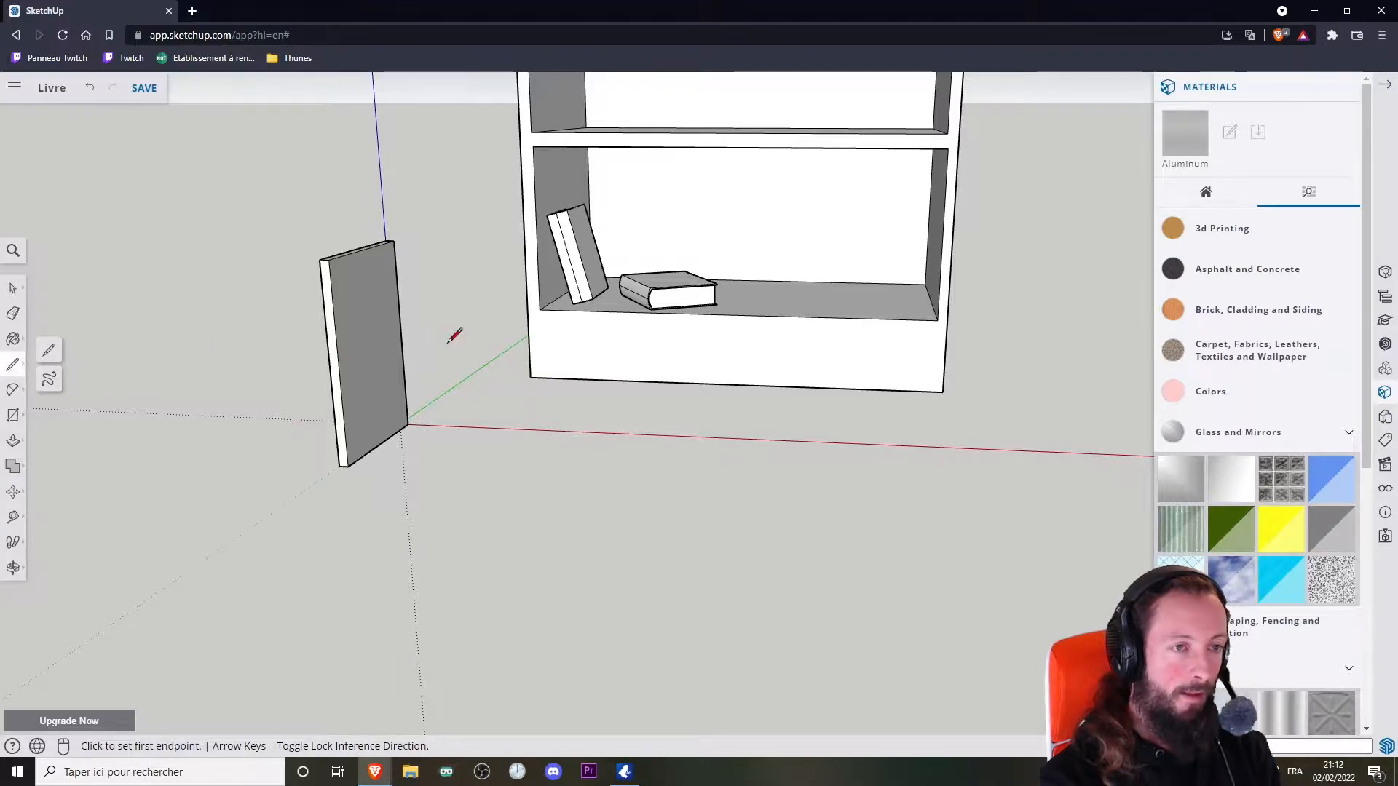
scroll(305, 292, up, 5)
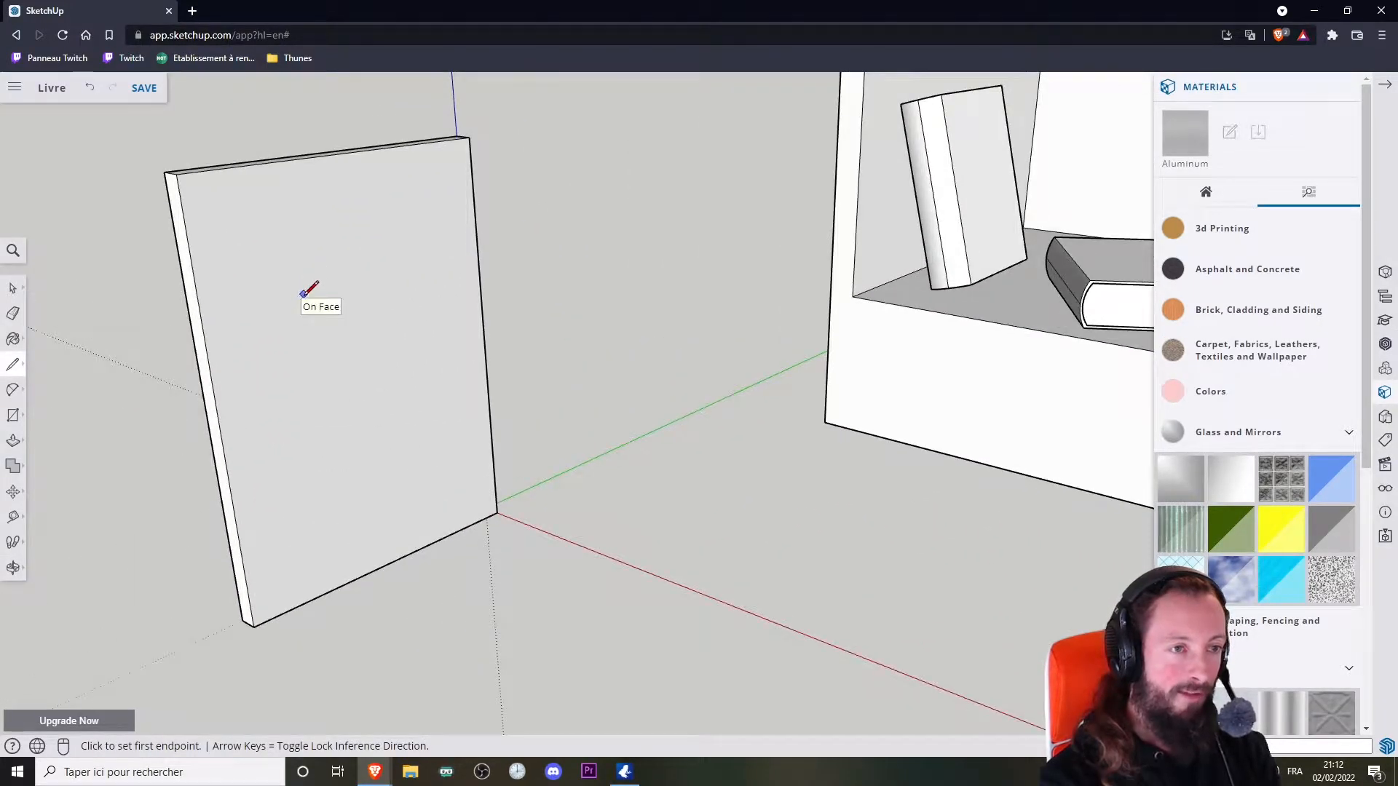
middle_drag(375, 308, 297, 278)
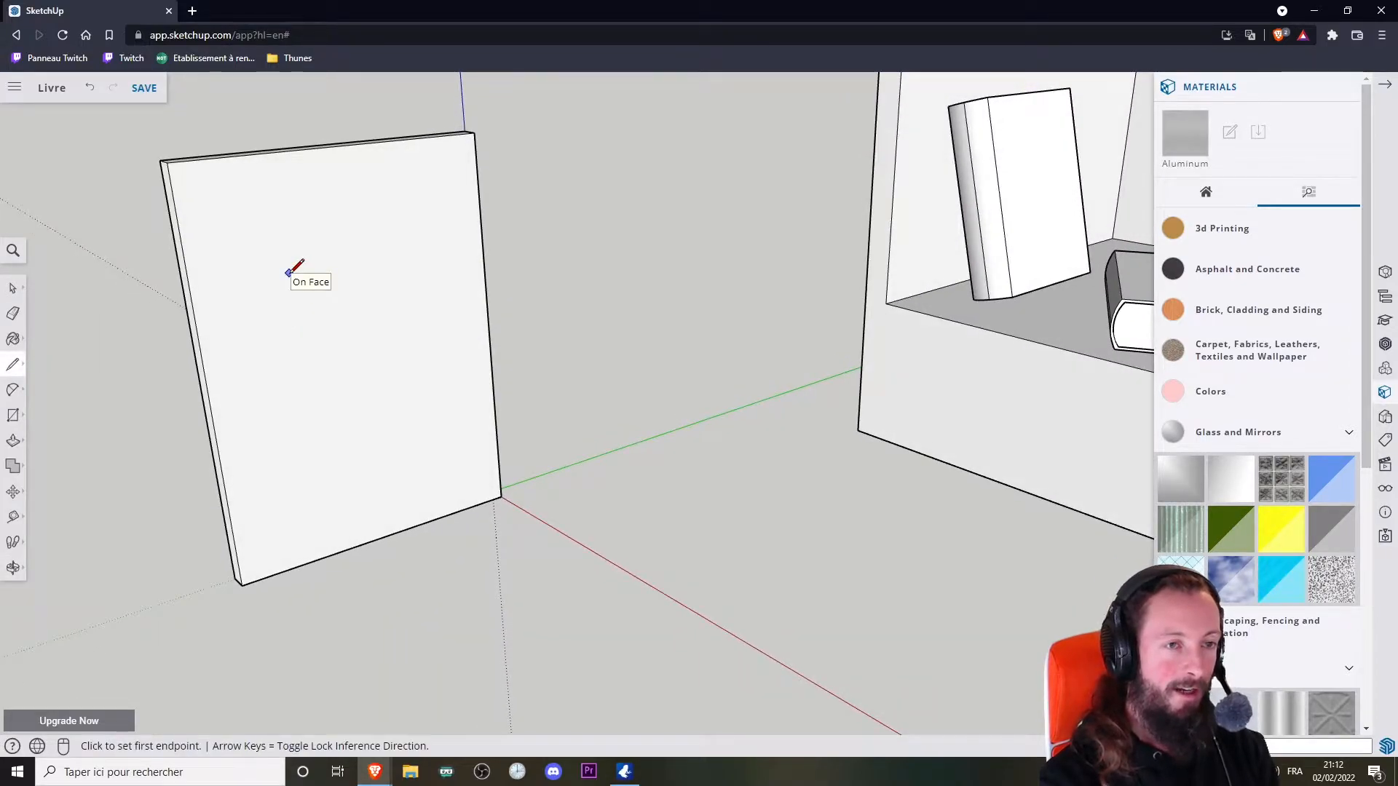
click(289, 273)
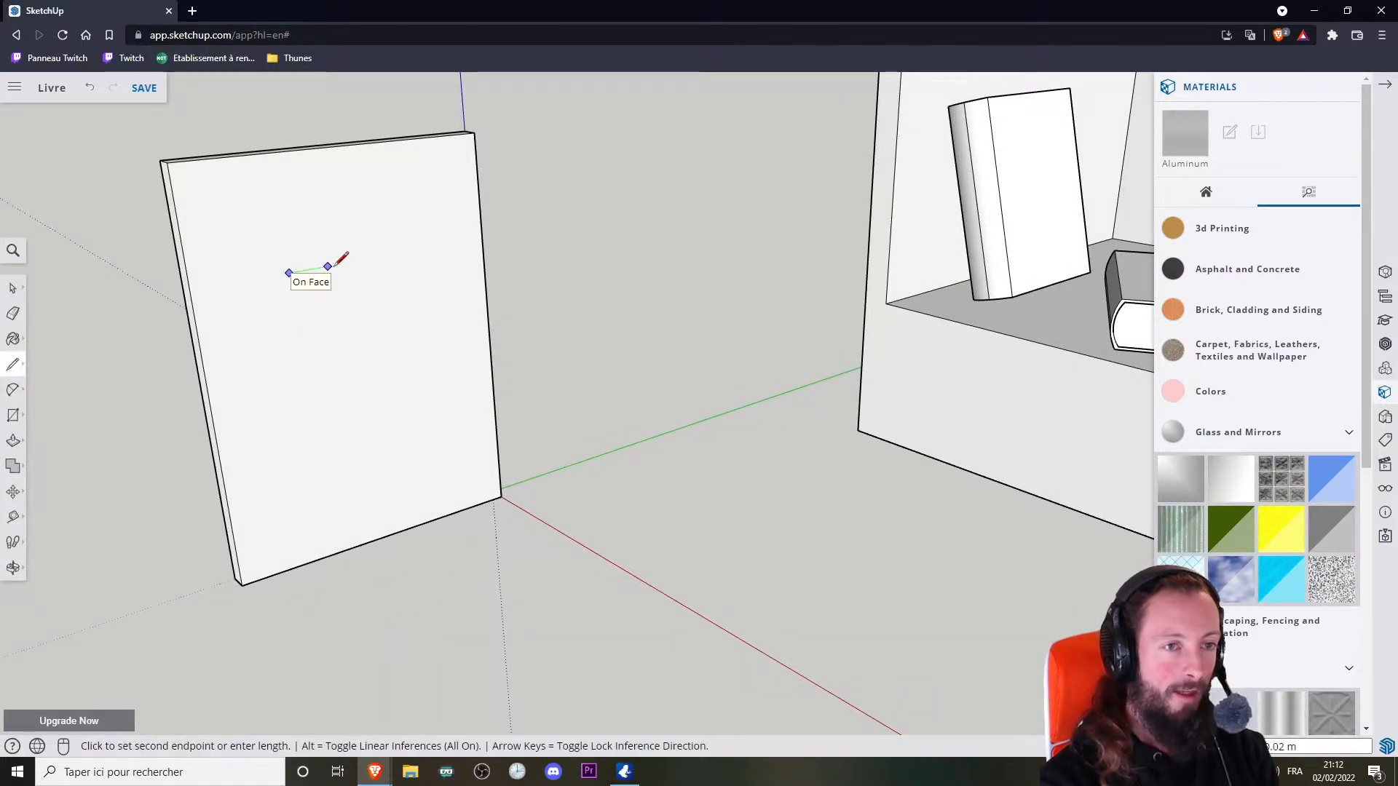
click(397, 252)
middle_drag(396, 244, 337, 234)
key(Escape)
Step: Draw a line from the horizontal line's end nearer the bookcase, projecting straight out of the panel along the red axis
middle_drag(521, 265, 417, 254)
middle_drag(343, 207, 407, 379)
click(370, 281)
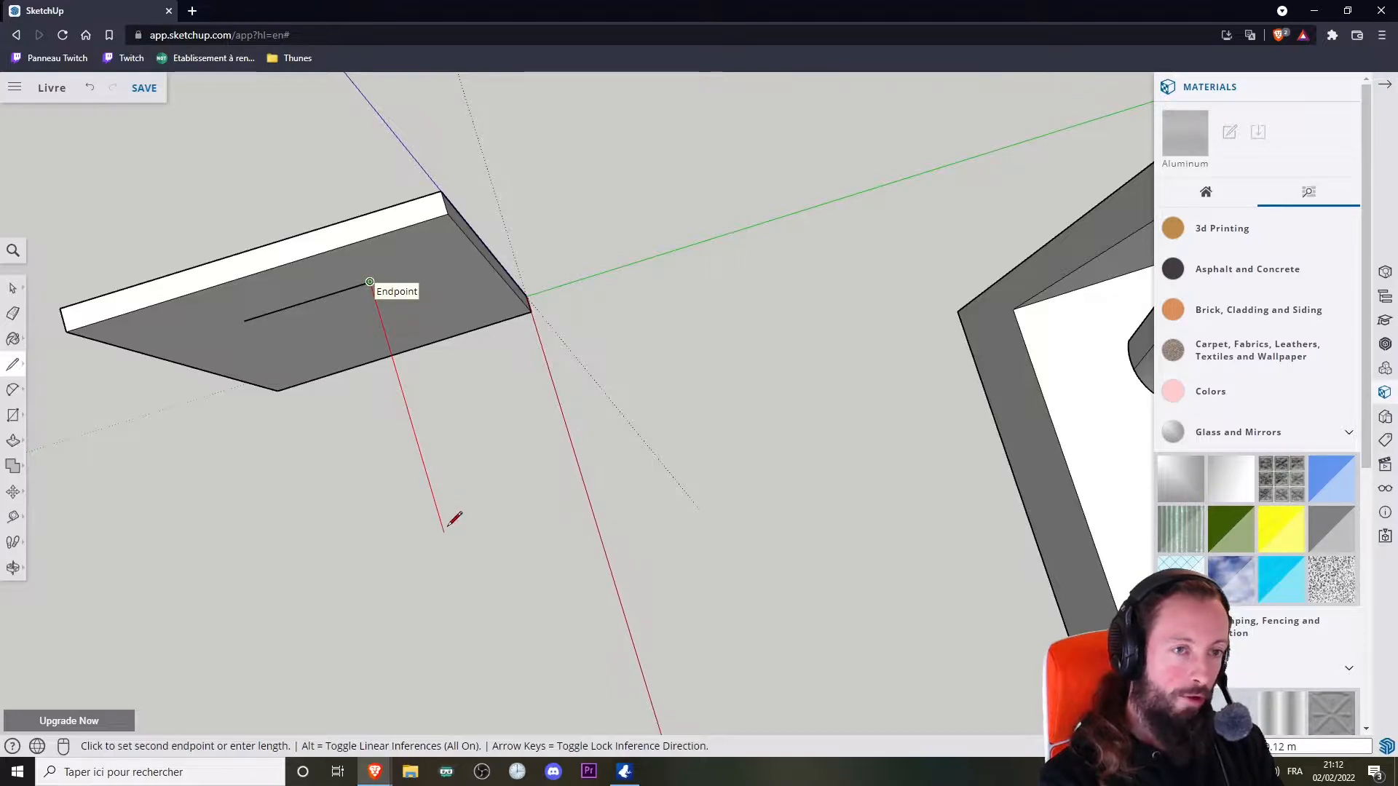
click(399, 524)
Step: Close the projecting shape into a horizontal rectangular face with an outer edge parallel to the panel and a return line
middle_drag(399, 524, 565, 456)
mouse_move(639, 525)
middle_down()
mouse_move(665, 287)
mouse_move(524, 505)
mouse_move(808, 334)
mouse_move(555, 418)
mouse_move(459, 549)
mouse_move(630, 435)
middle_up()
scroll(630, 435, down, 3)
middle_drag(635, 576, 655, 552)
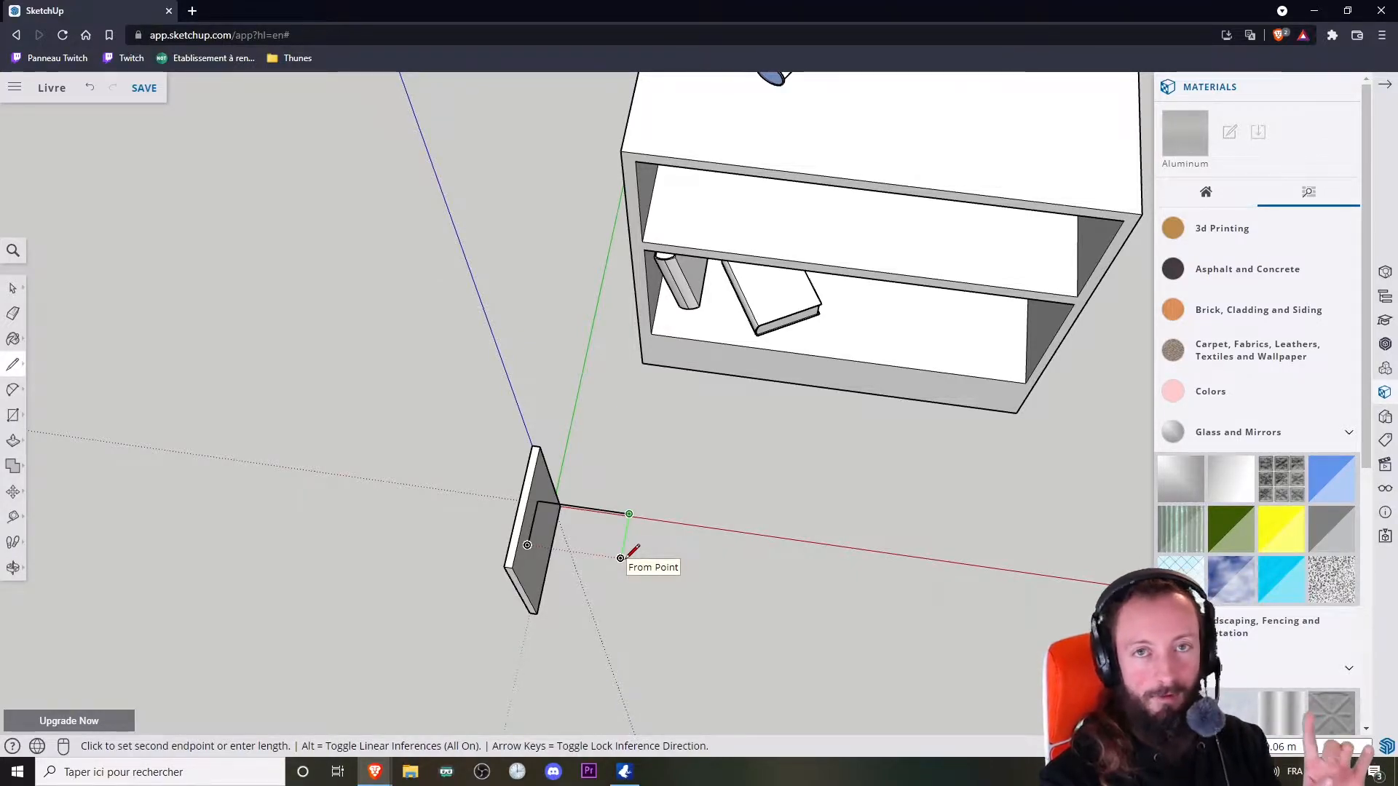
scroll(631, 550, up, 3)
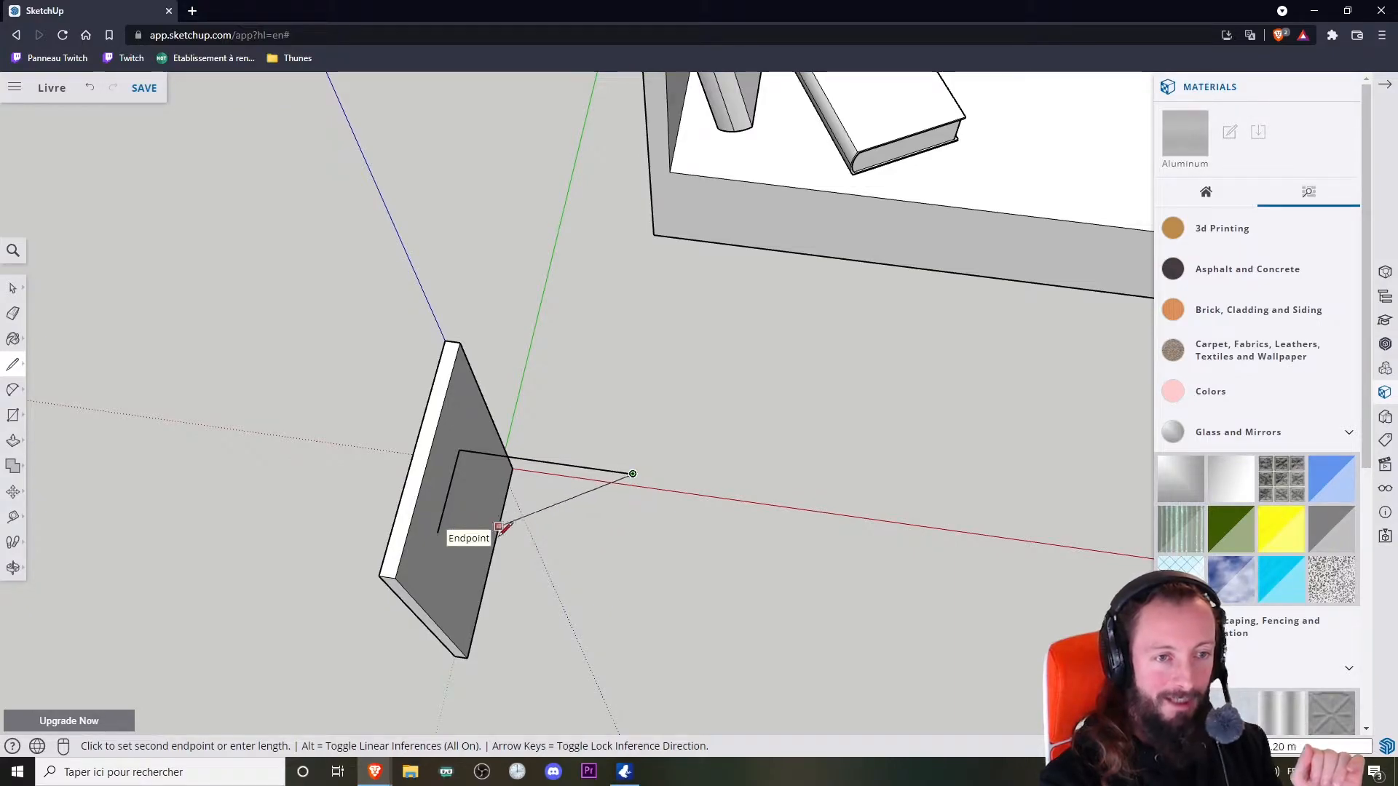
click(618, 558)
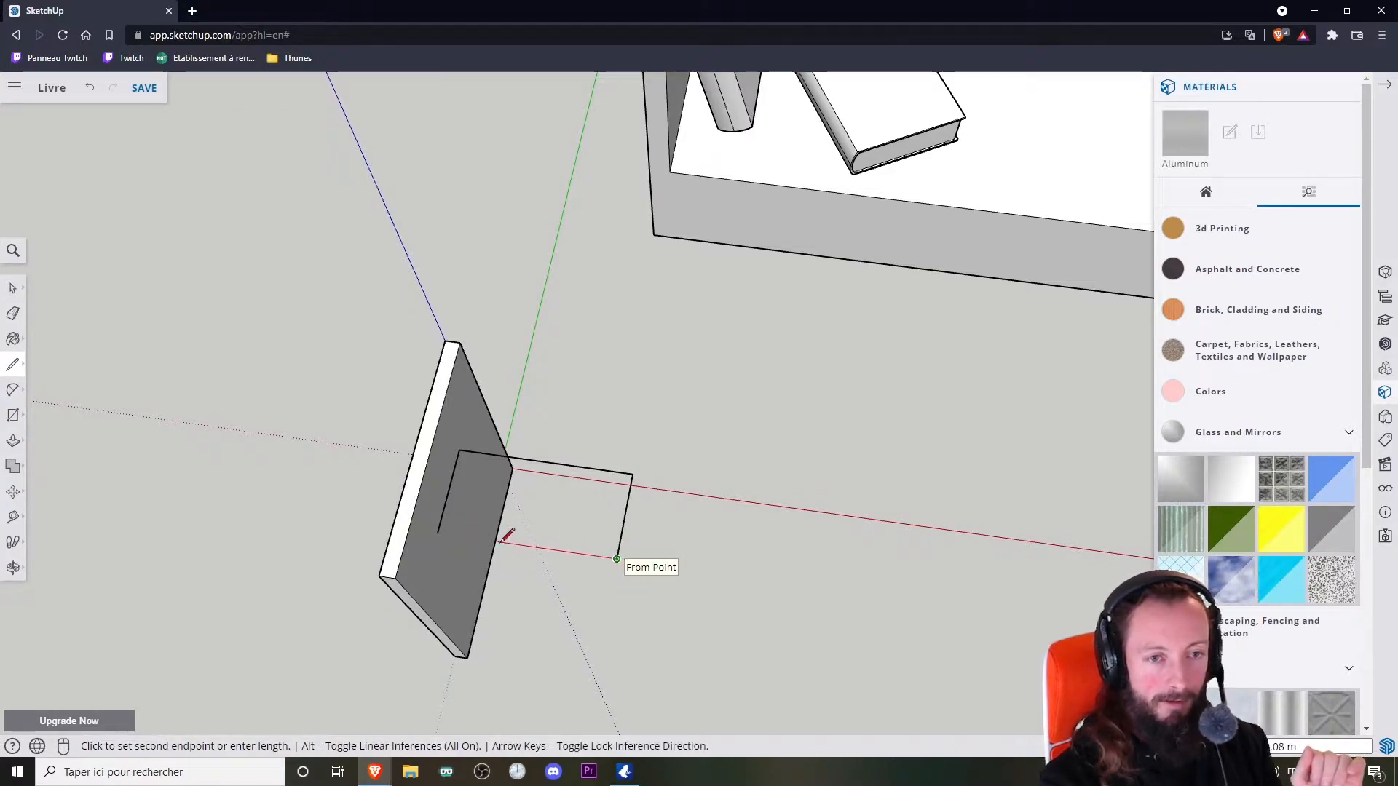
click(436, 532)
middle_drag(441, 531, 536, 358)
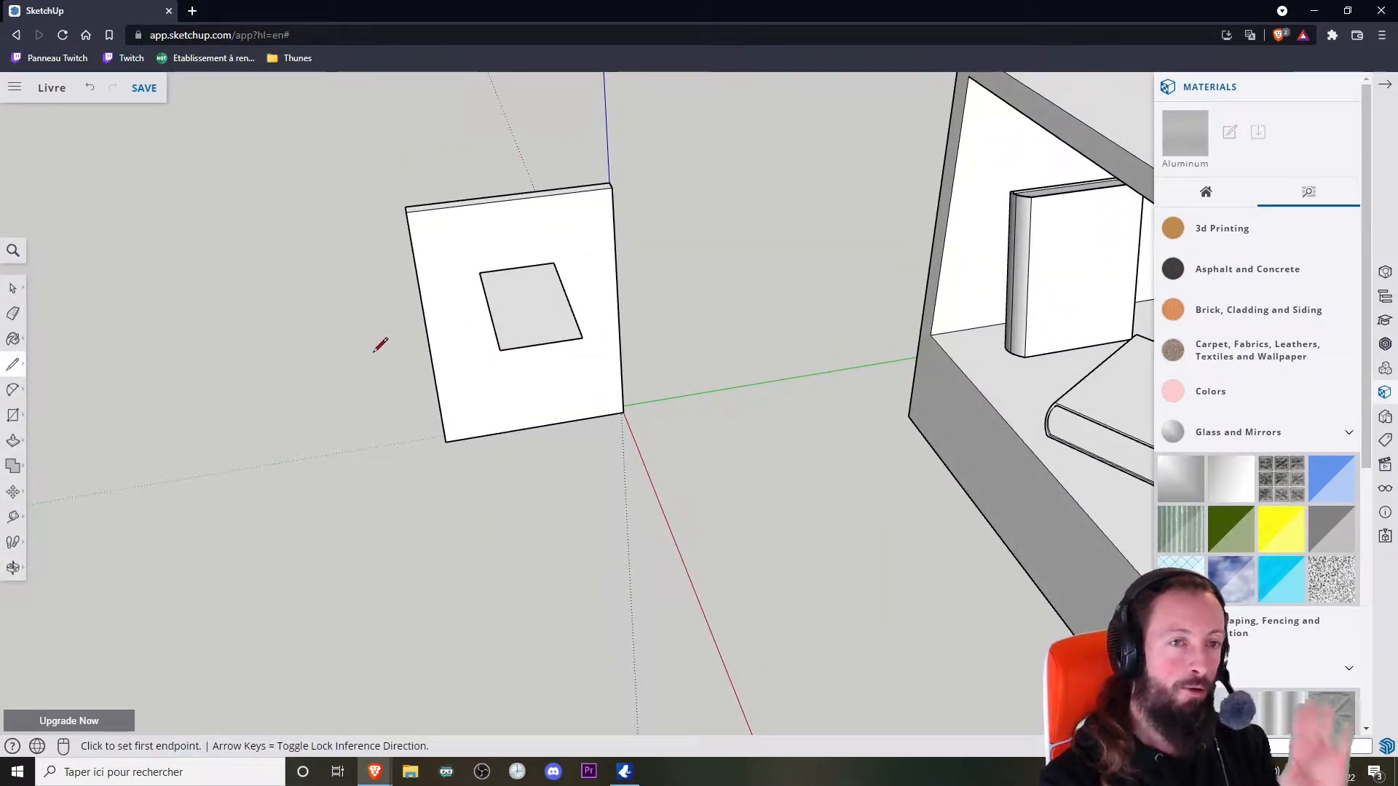
Step: Widen the projecting face into a trapezoid by moving its two outer corners apart along the green axis
mouse_move(387, 334)
middle_down()
mouse_move(808, 287)
mouse_move(867, 249)
mouse_move(749, 305)
middle_up()
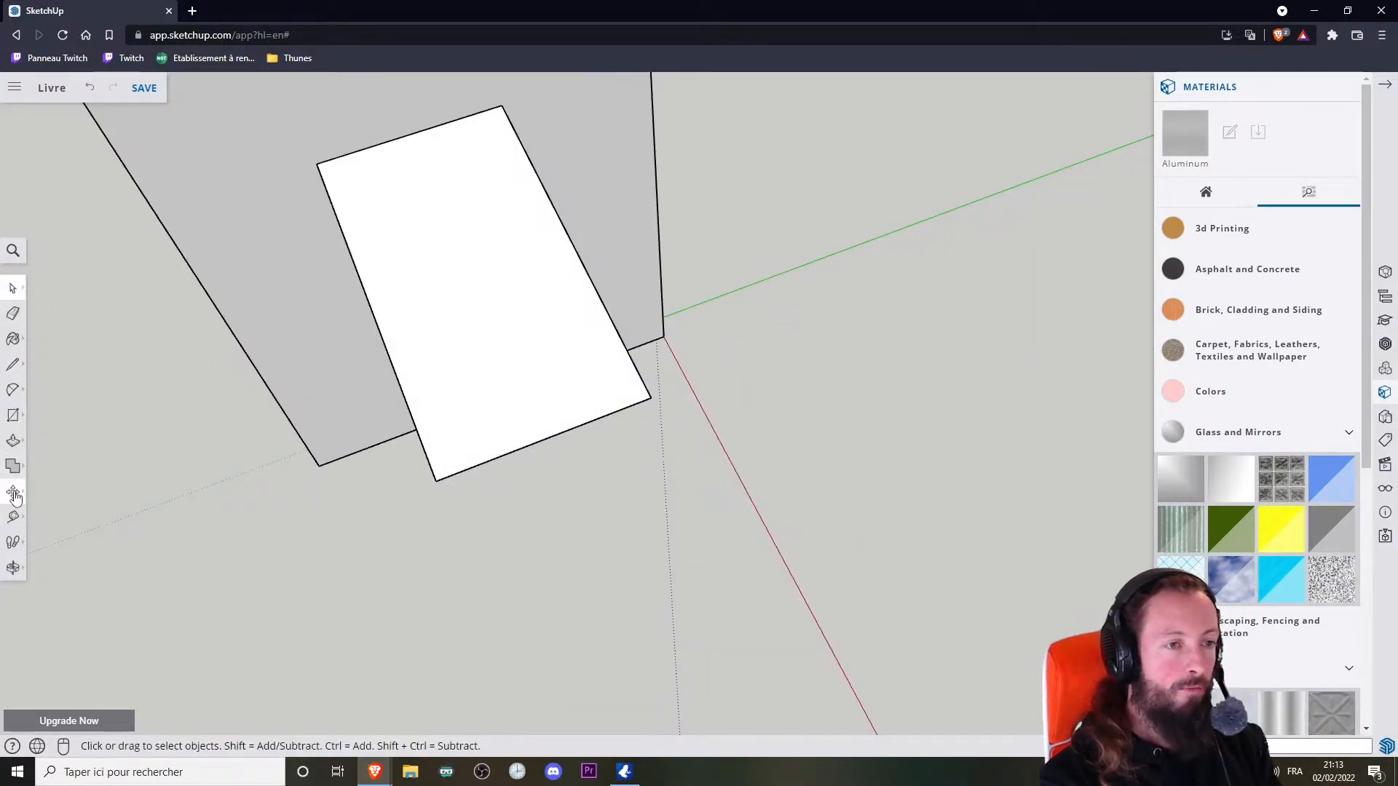
click(14, 493)
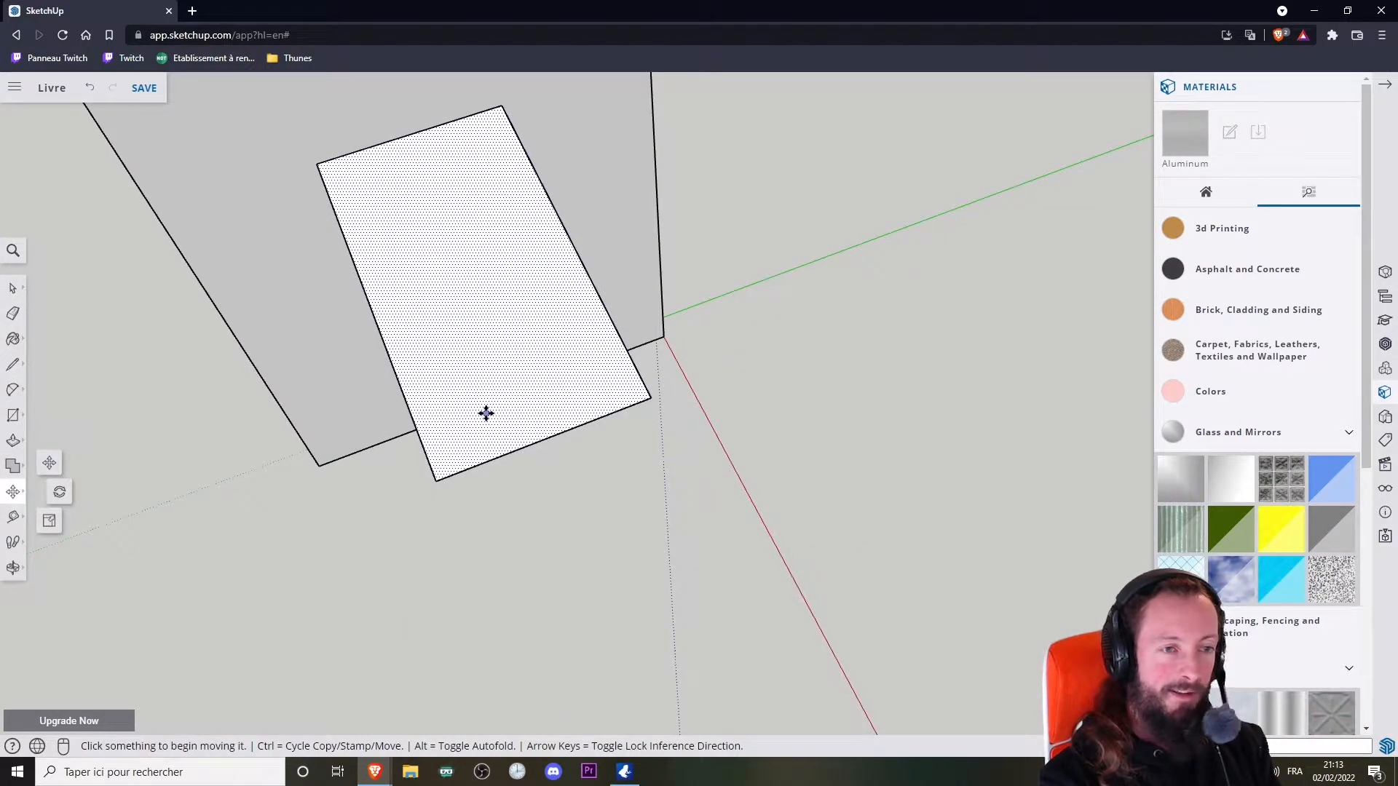
click(650, 398)
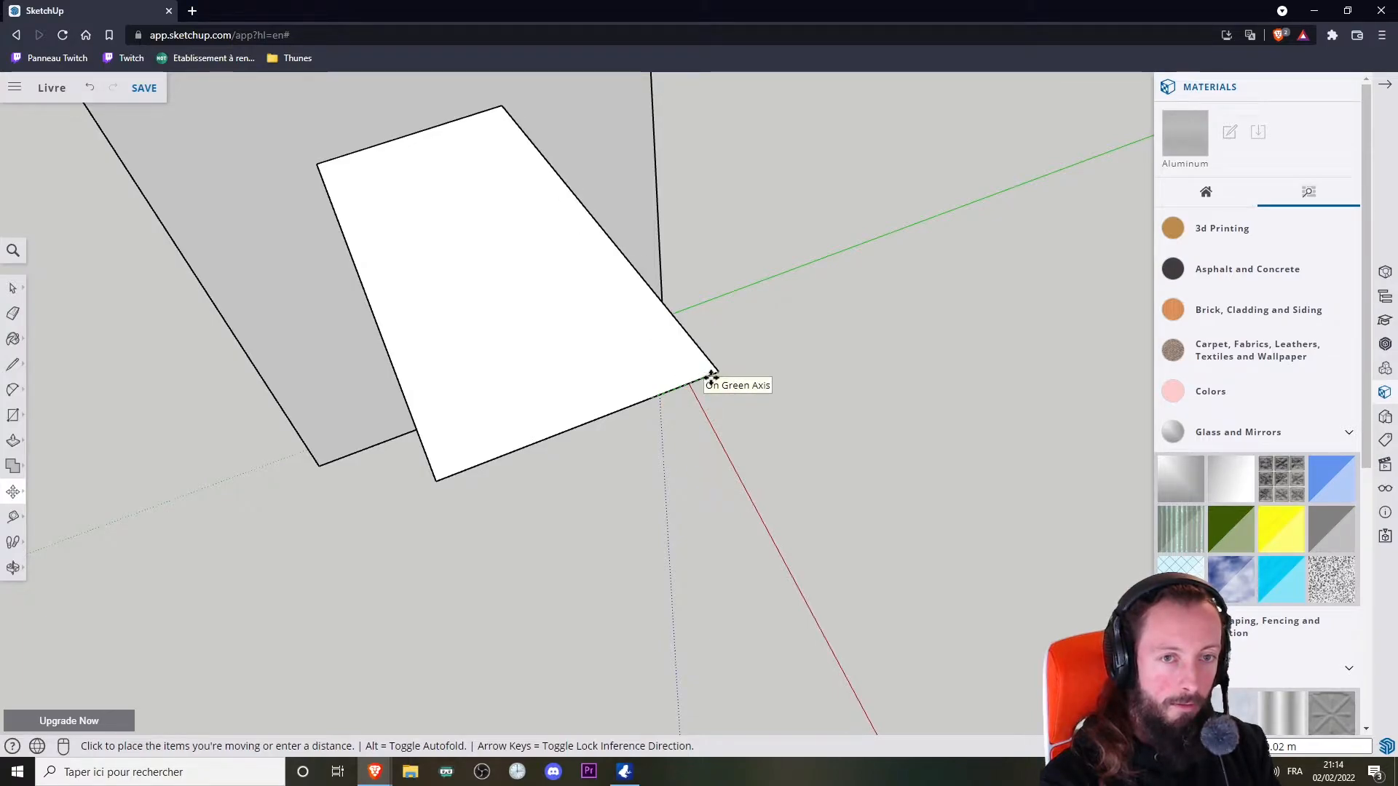
click(725, 369)
click(438, 482)
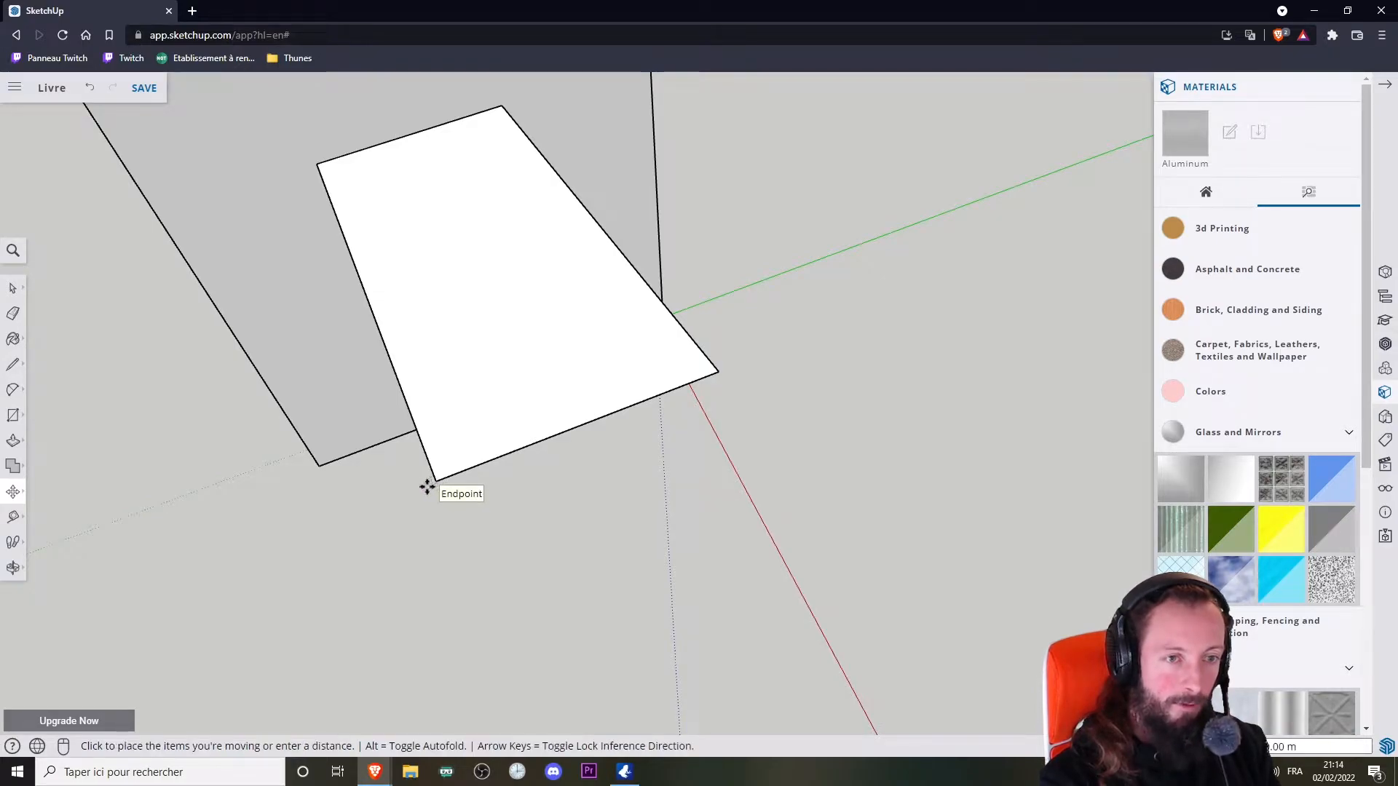
click(370, 498)
middle_drag(275, 396, 390, 422)
key(ctrl)
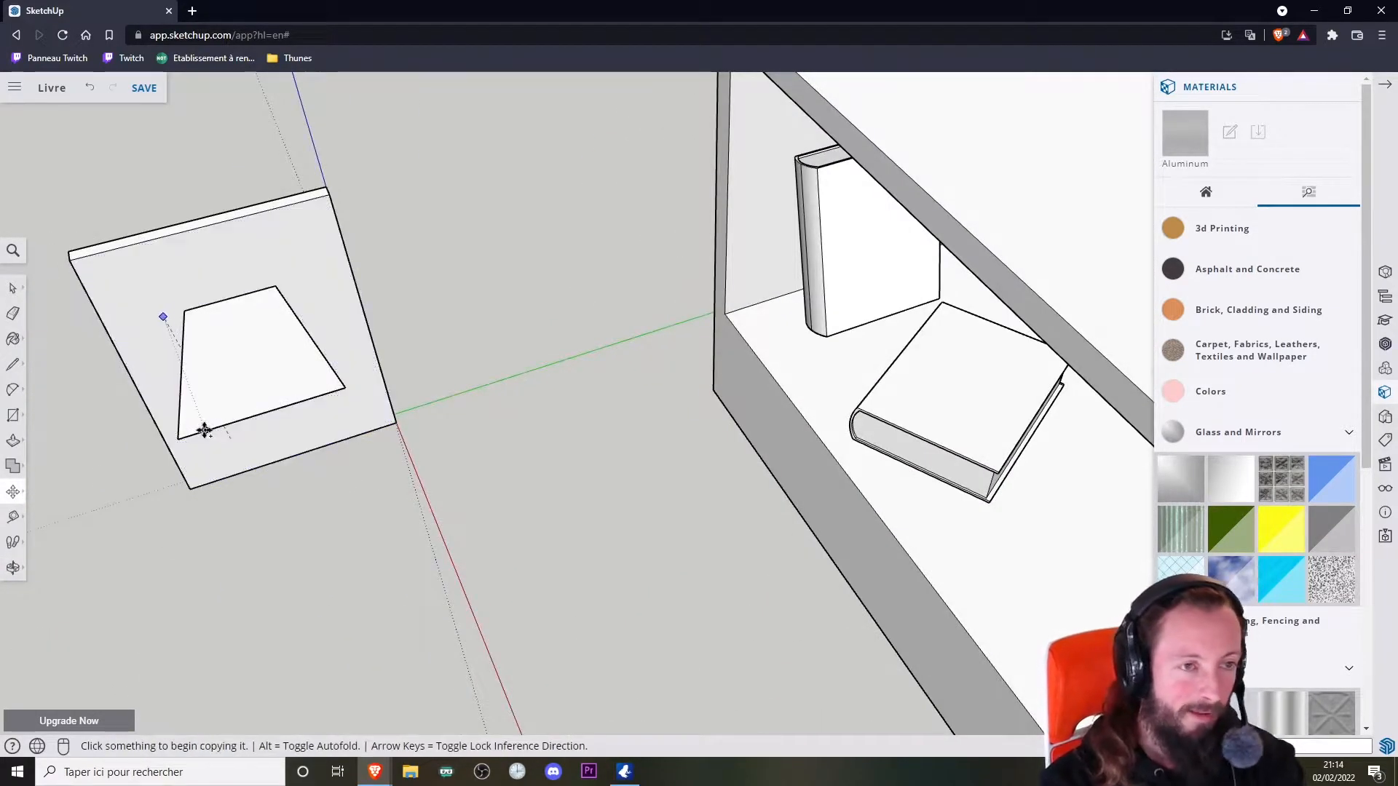
middle_drag(167, 457, 630, 370)
middle_drag(469, 455, 556, 391)
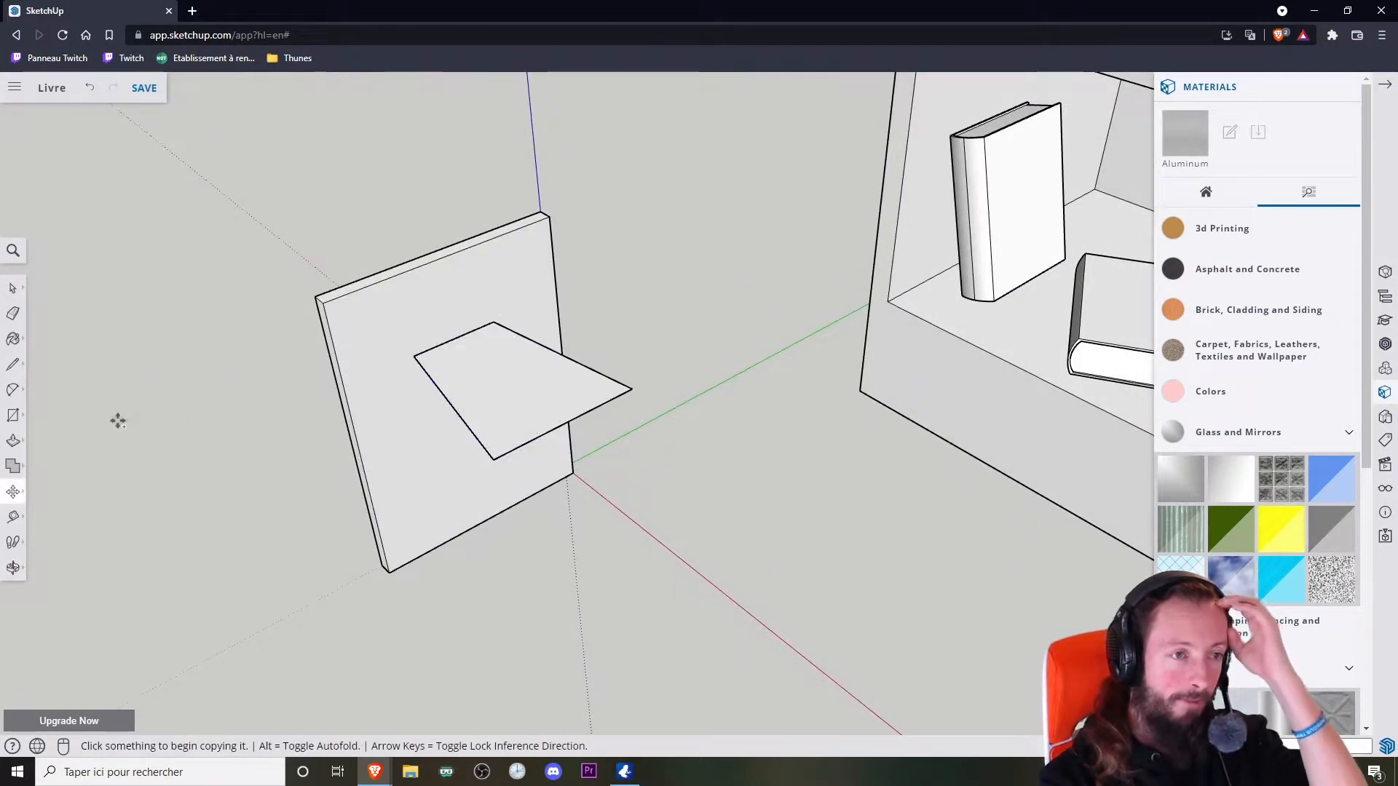
key(ctrl)
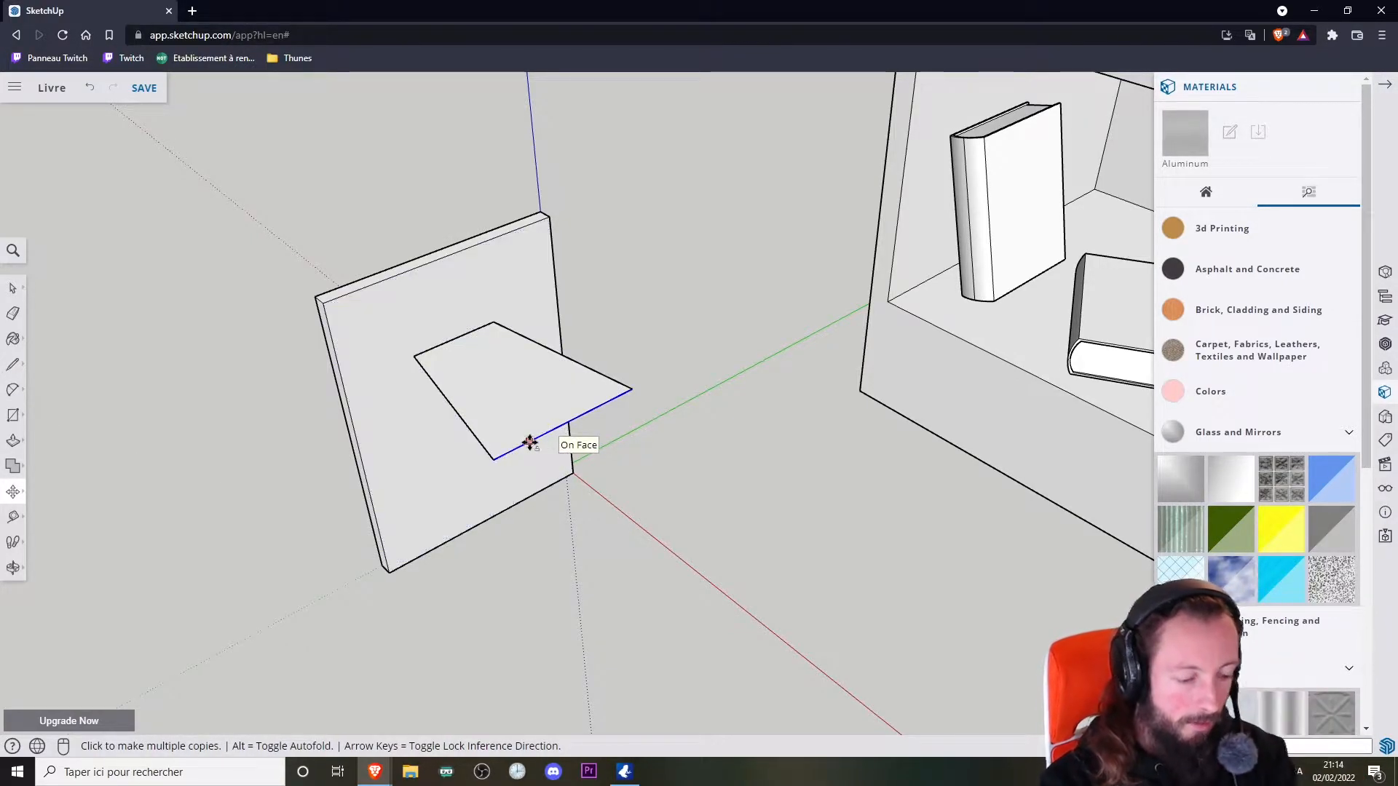
key(ctrl)
middle_drag(670, 514, 651, 391)
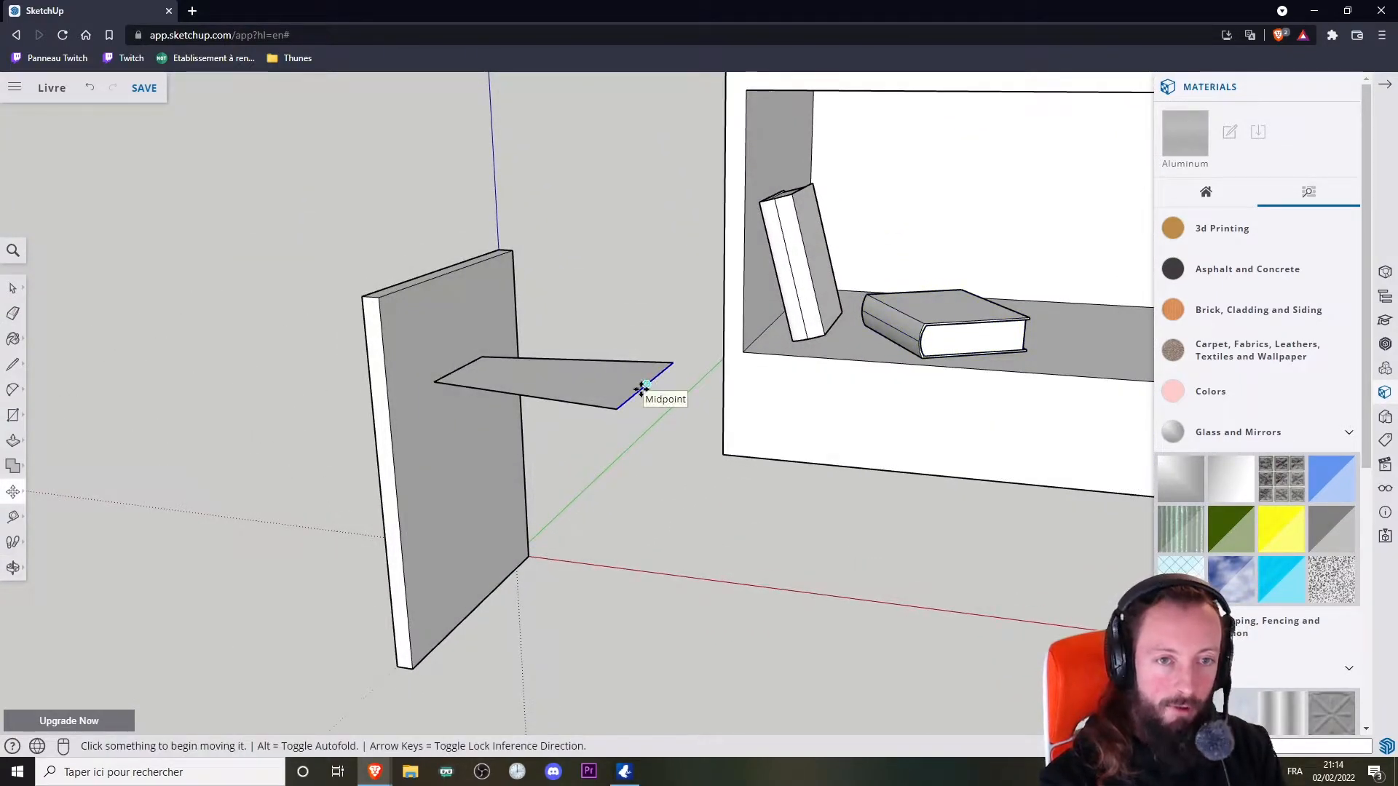
Step: Try to tilt the trapezoid by moving its outer edge freely from the midpoint, and undo the move
click(642, 389)
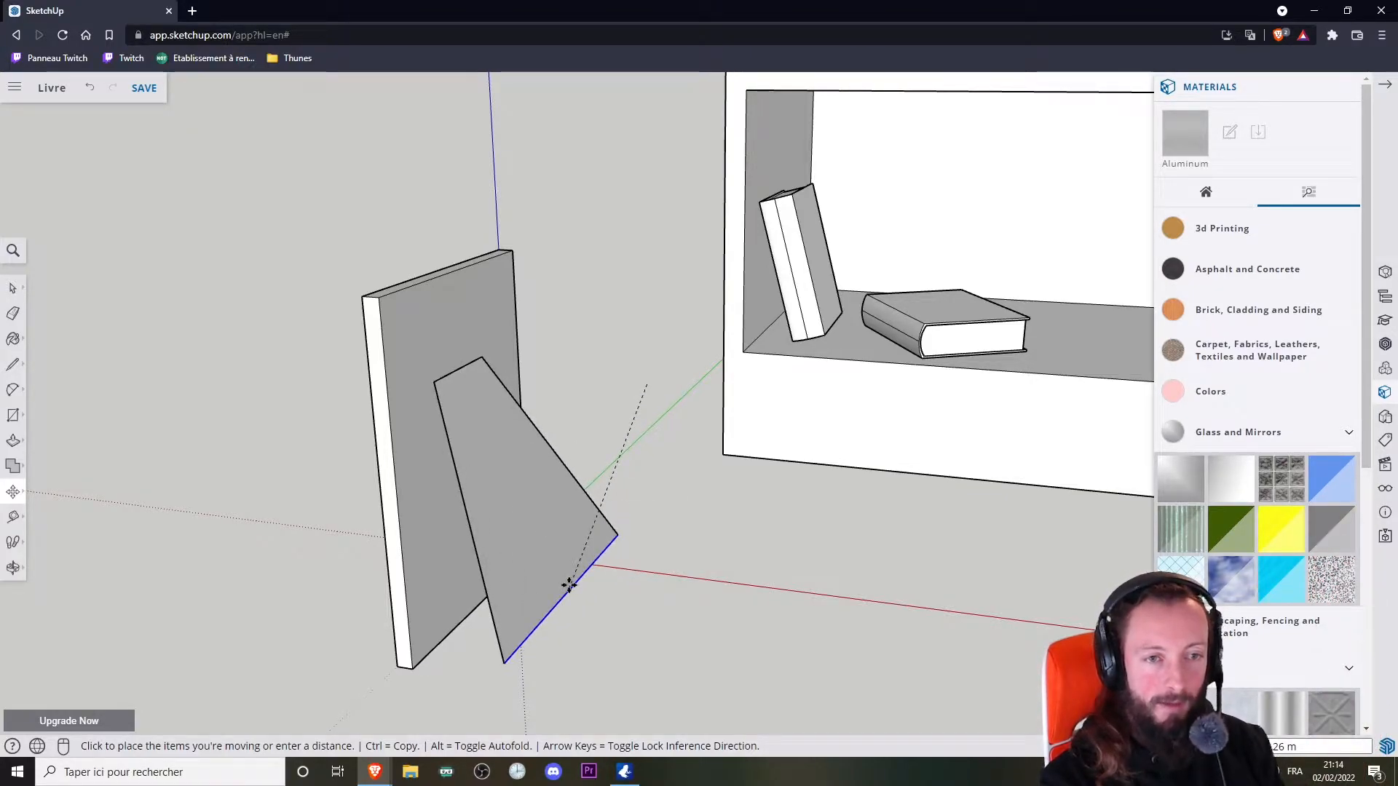
middle_drag(568, 585, 660, 487)
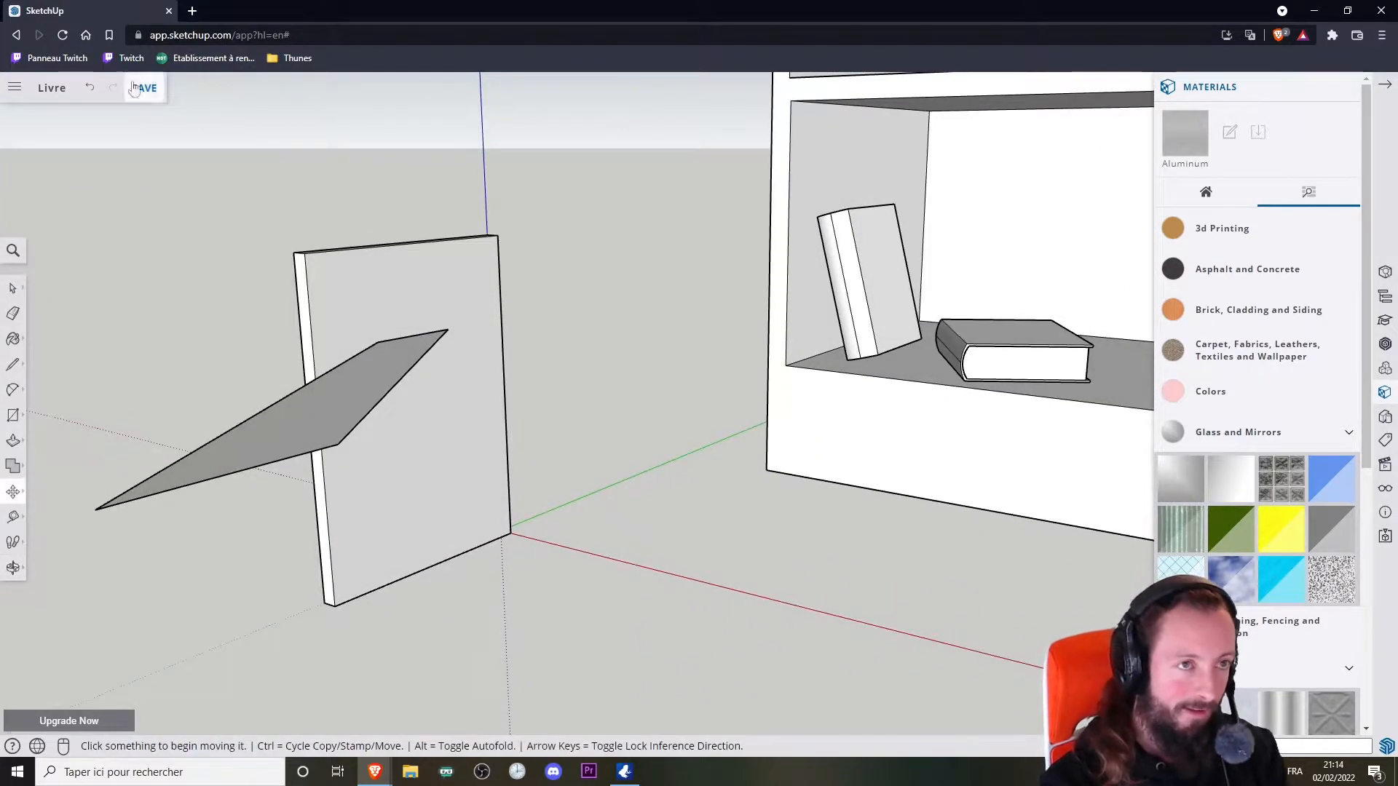
click(83, 89)
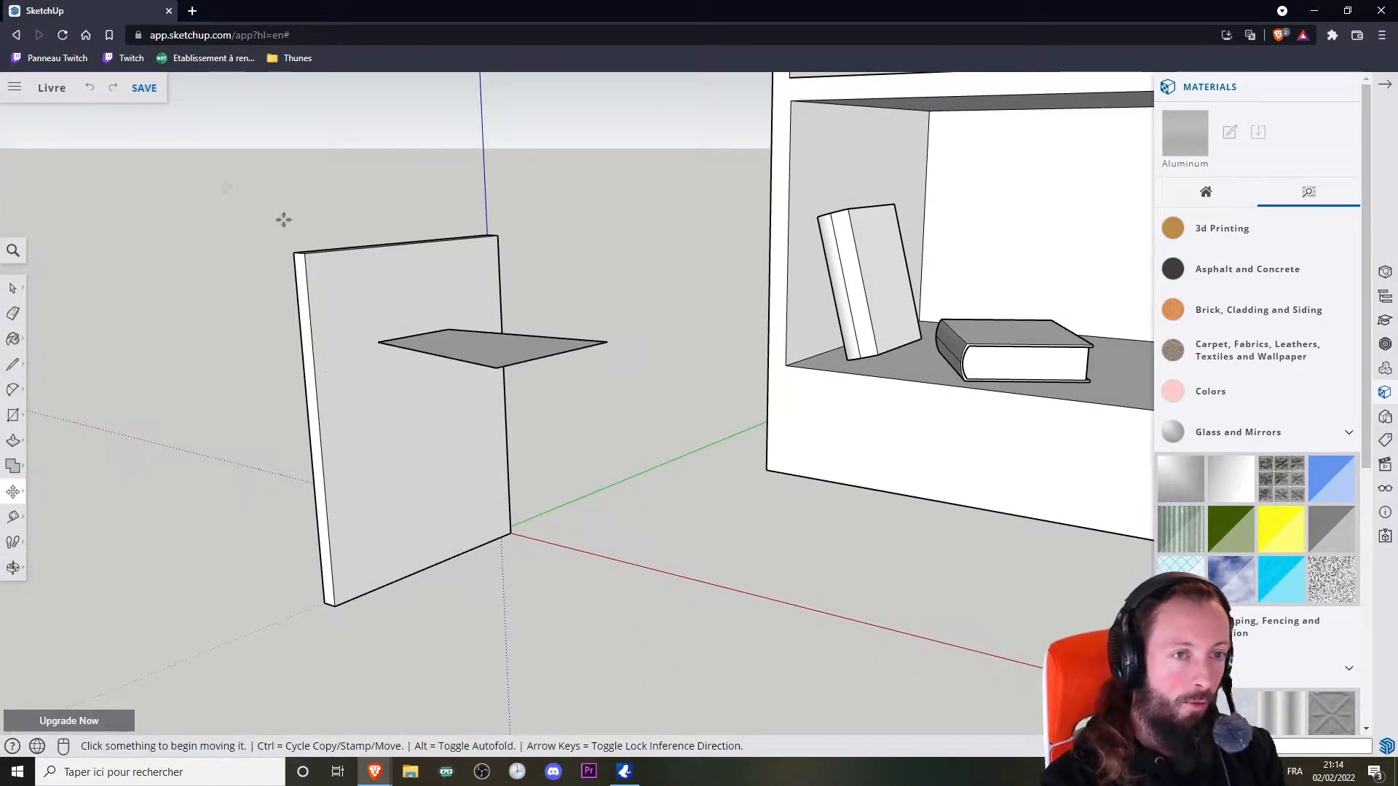
Step: Move the trapezoid's outer edge straight down along the blue axis so the face slopes away from the panel
click(557, 355)
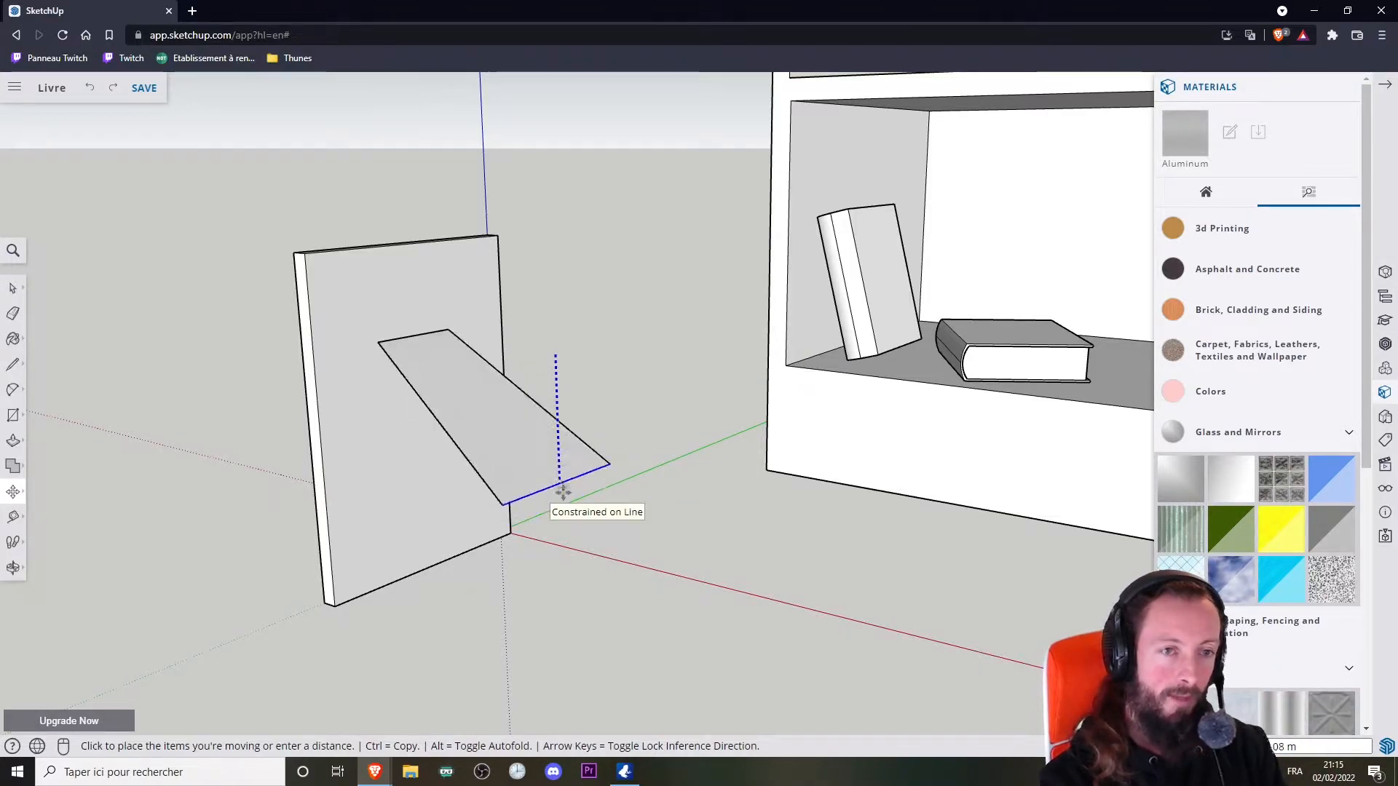
click(561, 528)
middle_drag(462, 447, 116, 387)
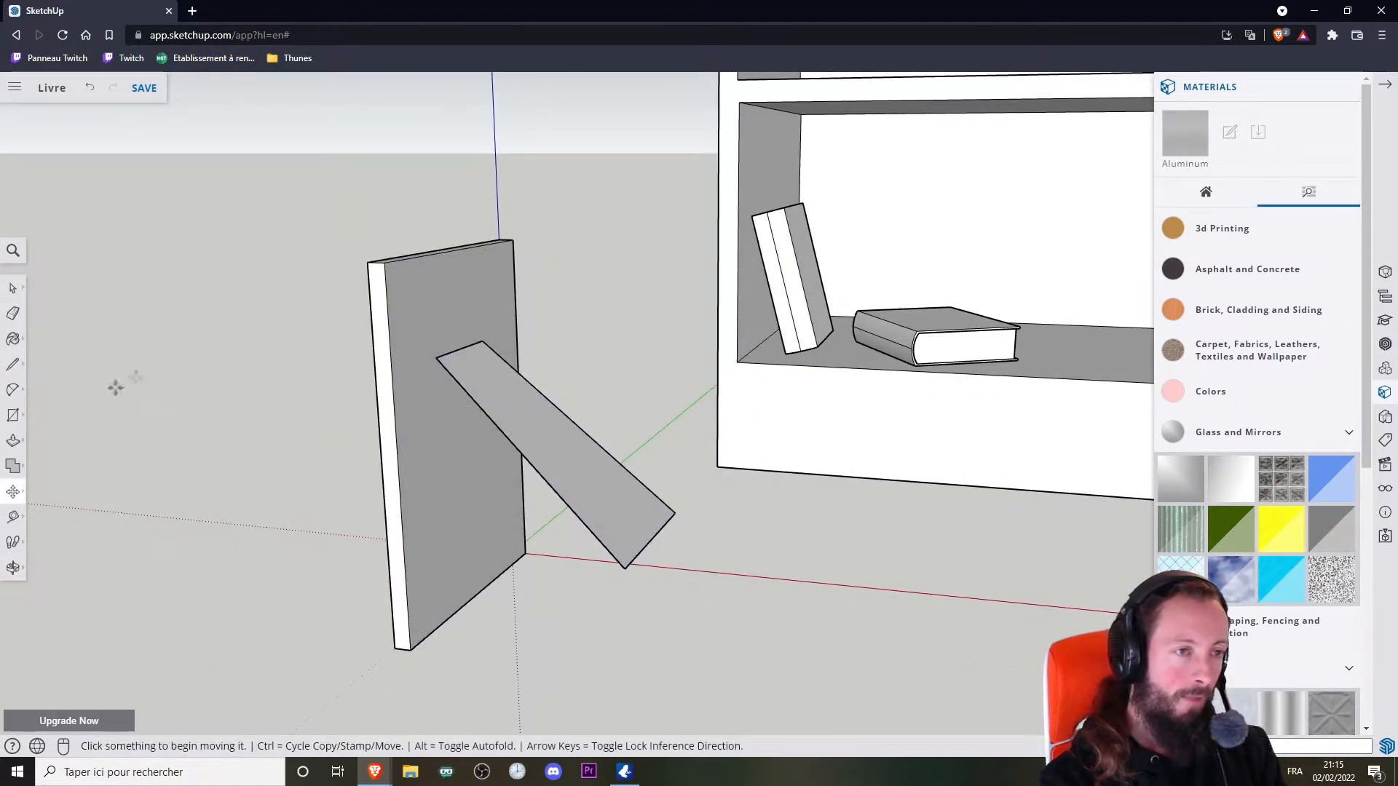
Step: Push/Pull the slanted support face behind the panel to a thickness of 1 mm
click(13, 440)
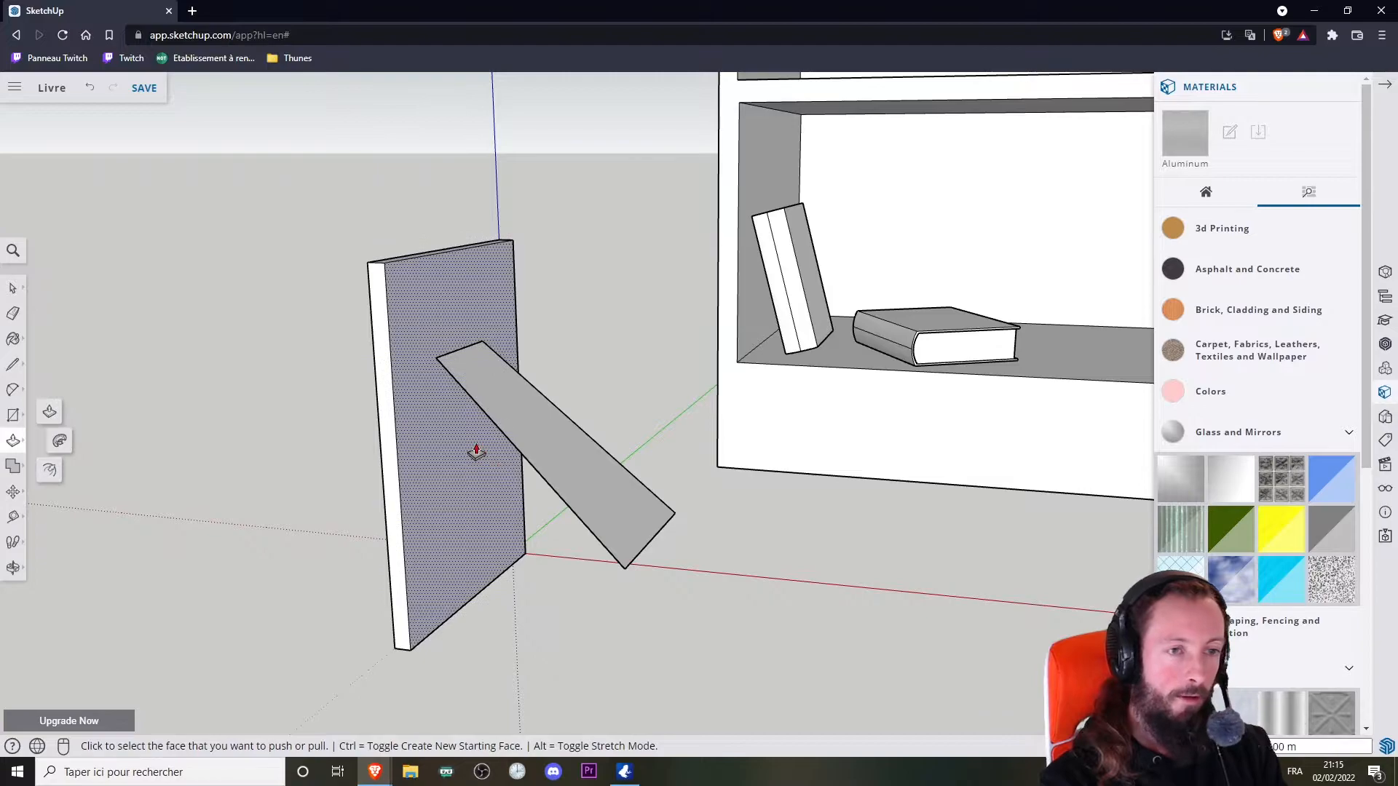
click(548, 440)
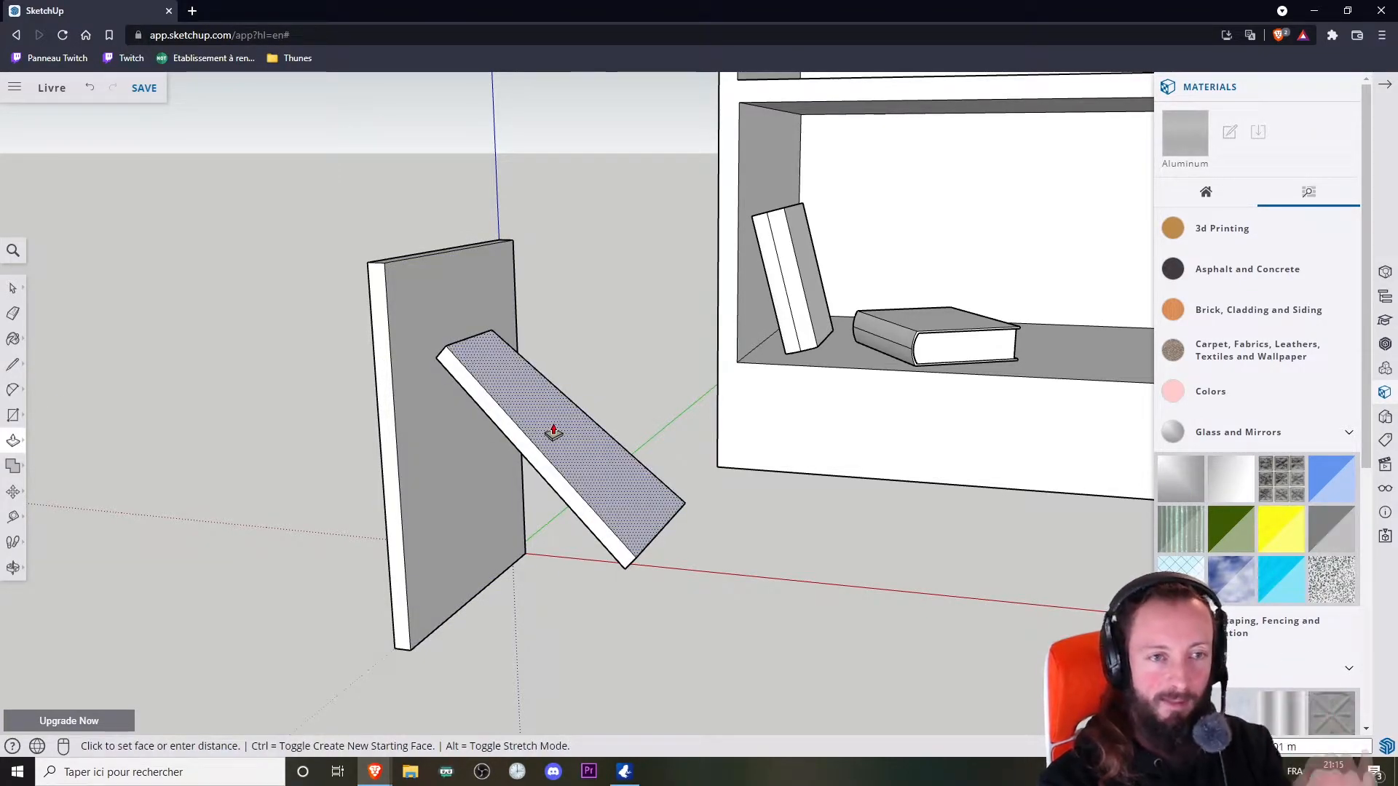
click(554, 432)
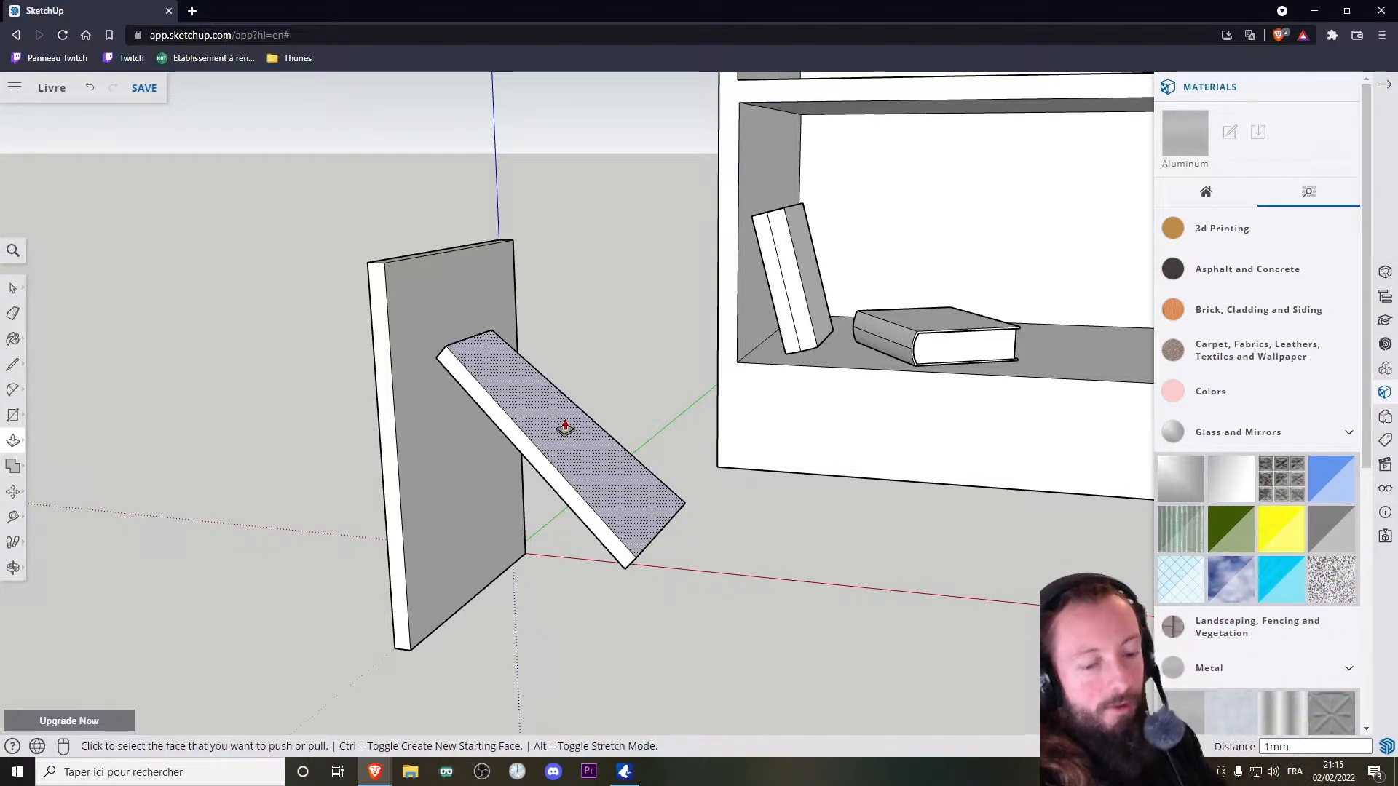
click(565, 428)
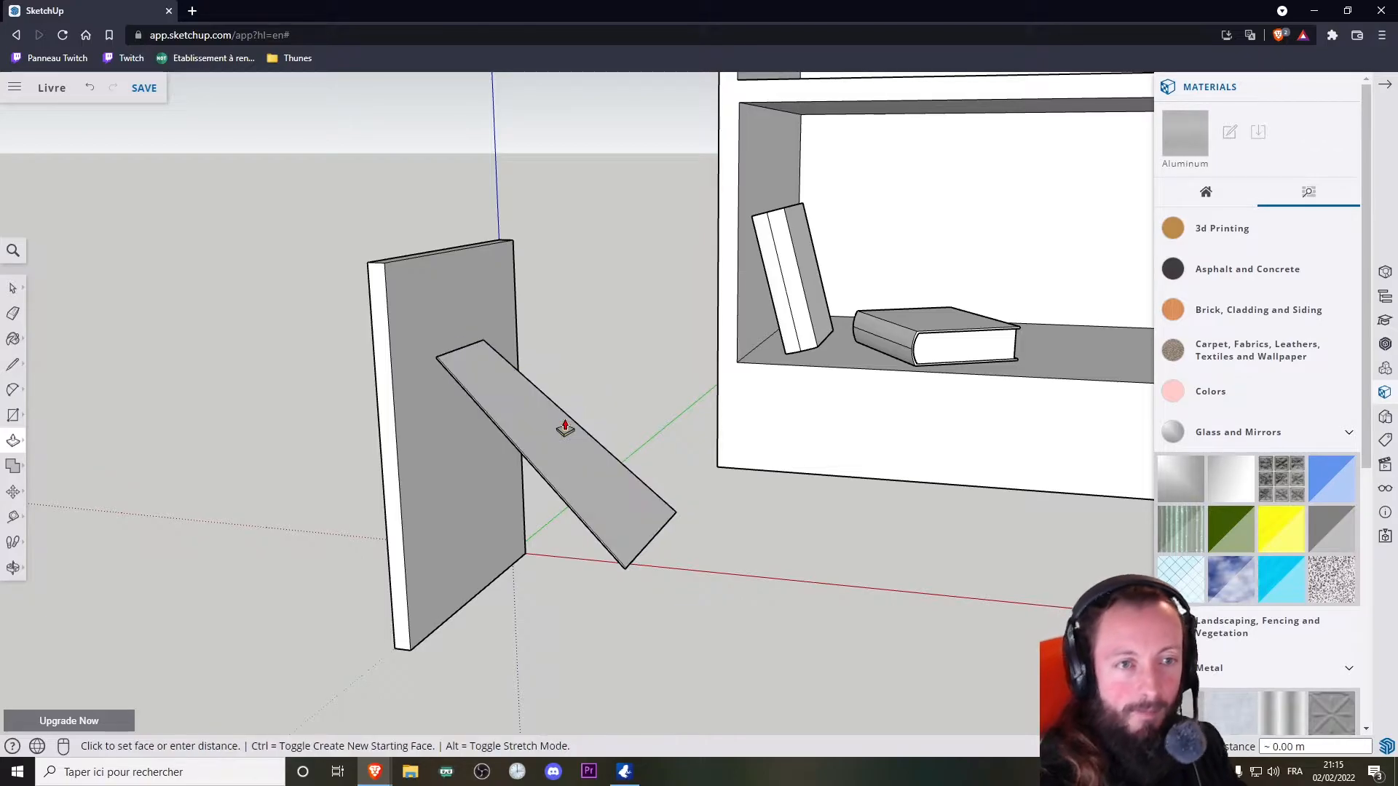
click(521, 430)
scroll(521, 433, up, 3)
middle_drag(518, 440, 648, 474)
scroll(365, 451, down, 3)
middle_drag(479, 479, 507, 416)
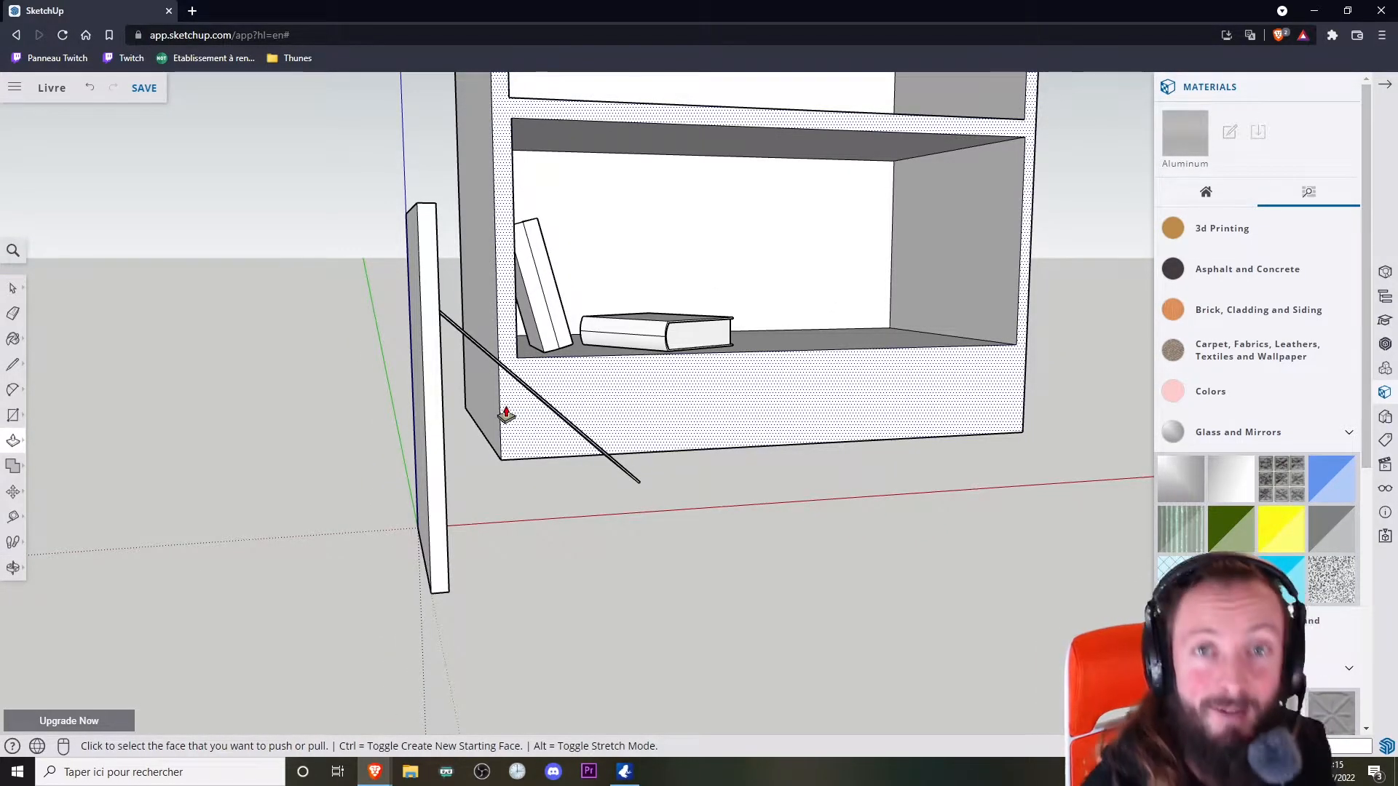
middle_drag(572, 382, 757, 422)
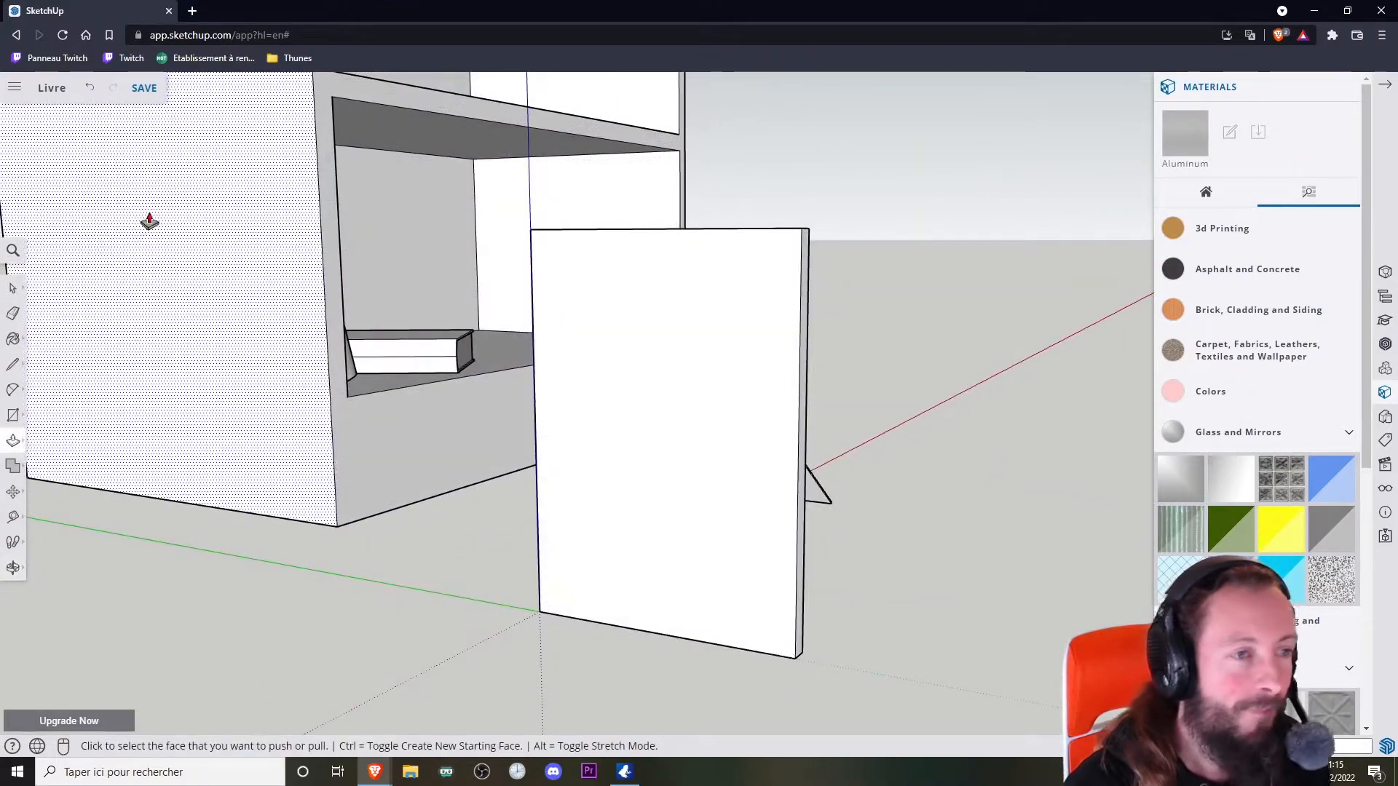
Step: Offset the outline of the panel's front face inward to form a narrow border all around
click(14, 493)
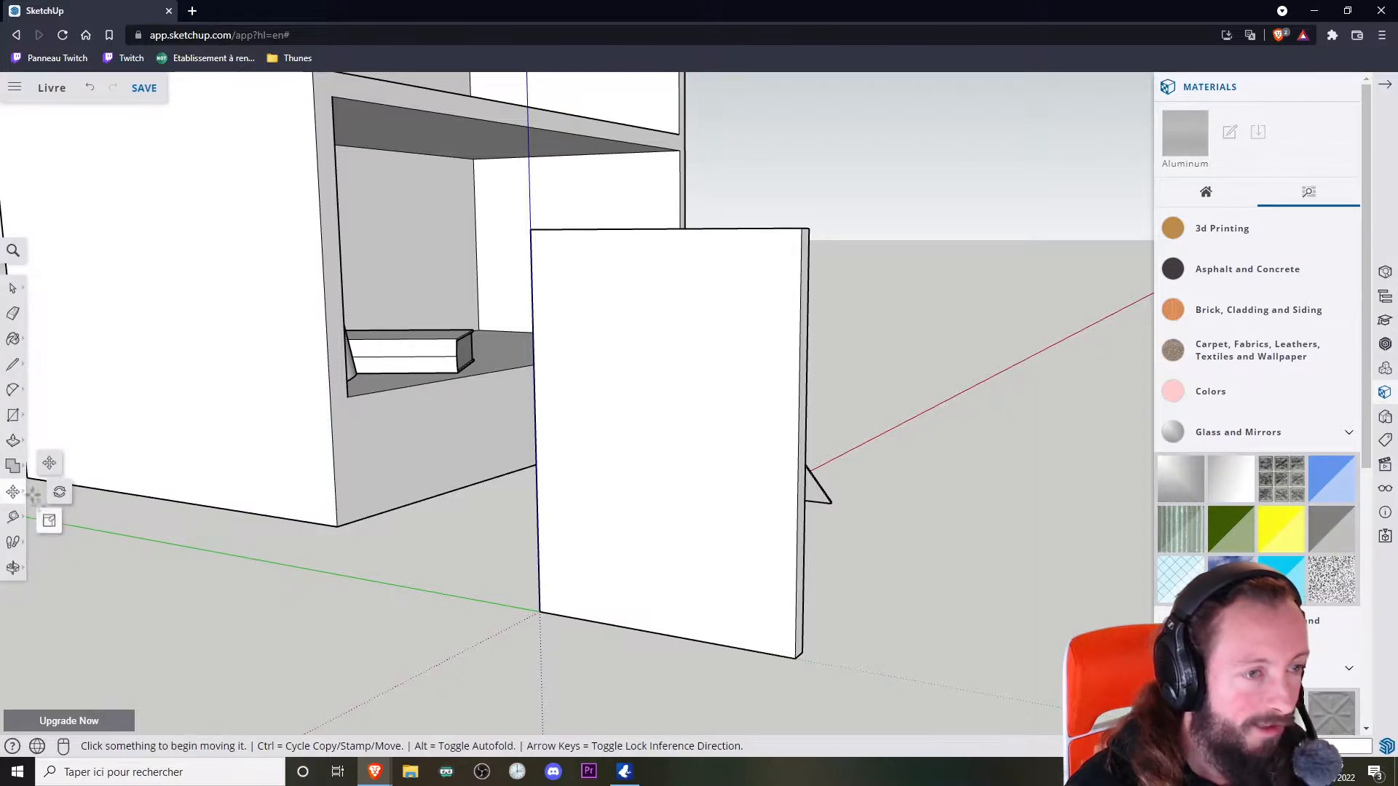
click(14, 441)
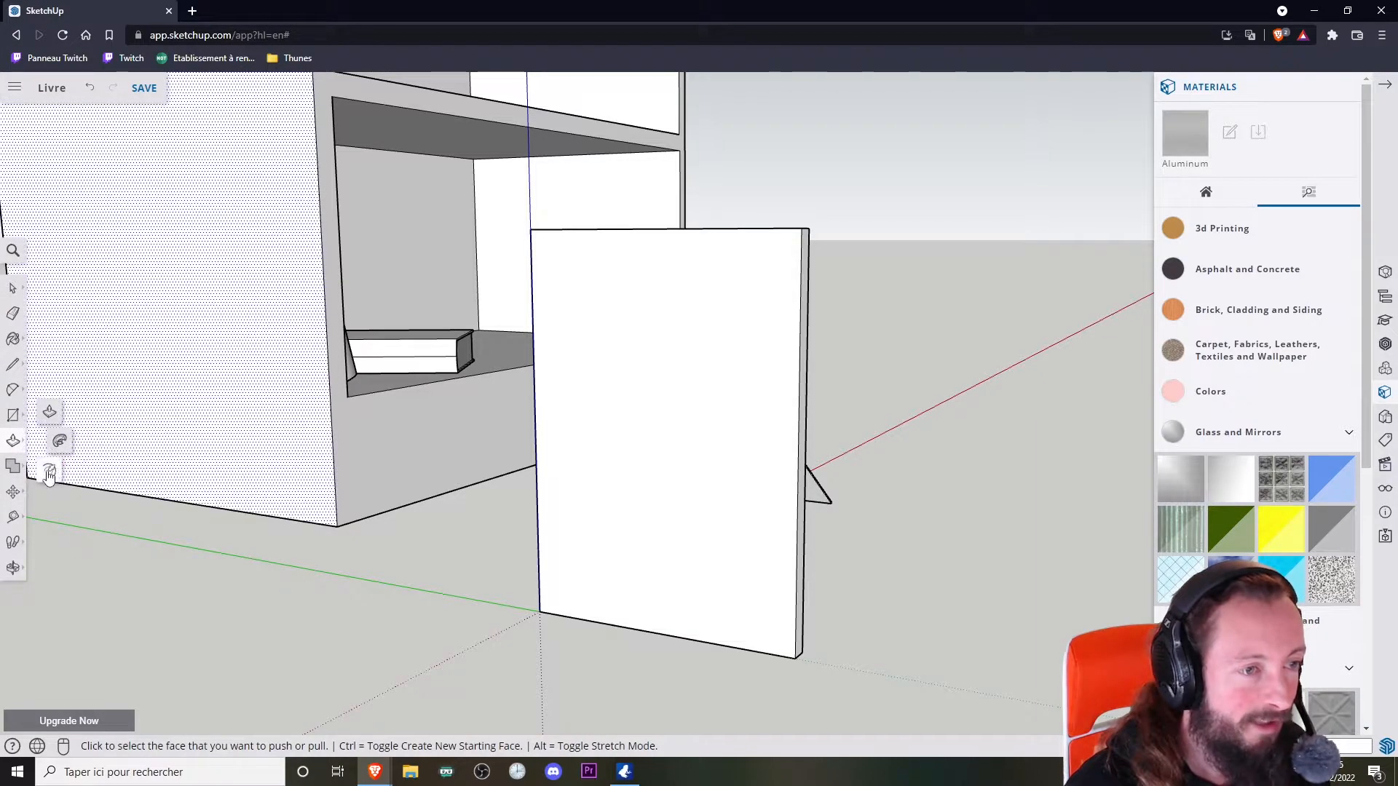
click(50, 471)
middle_drag(405, 400, 596, 393)
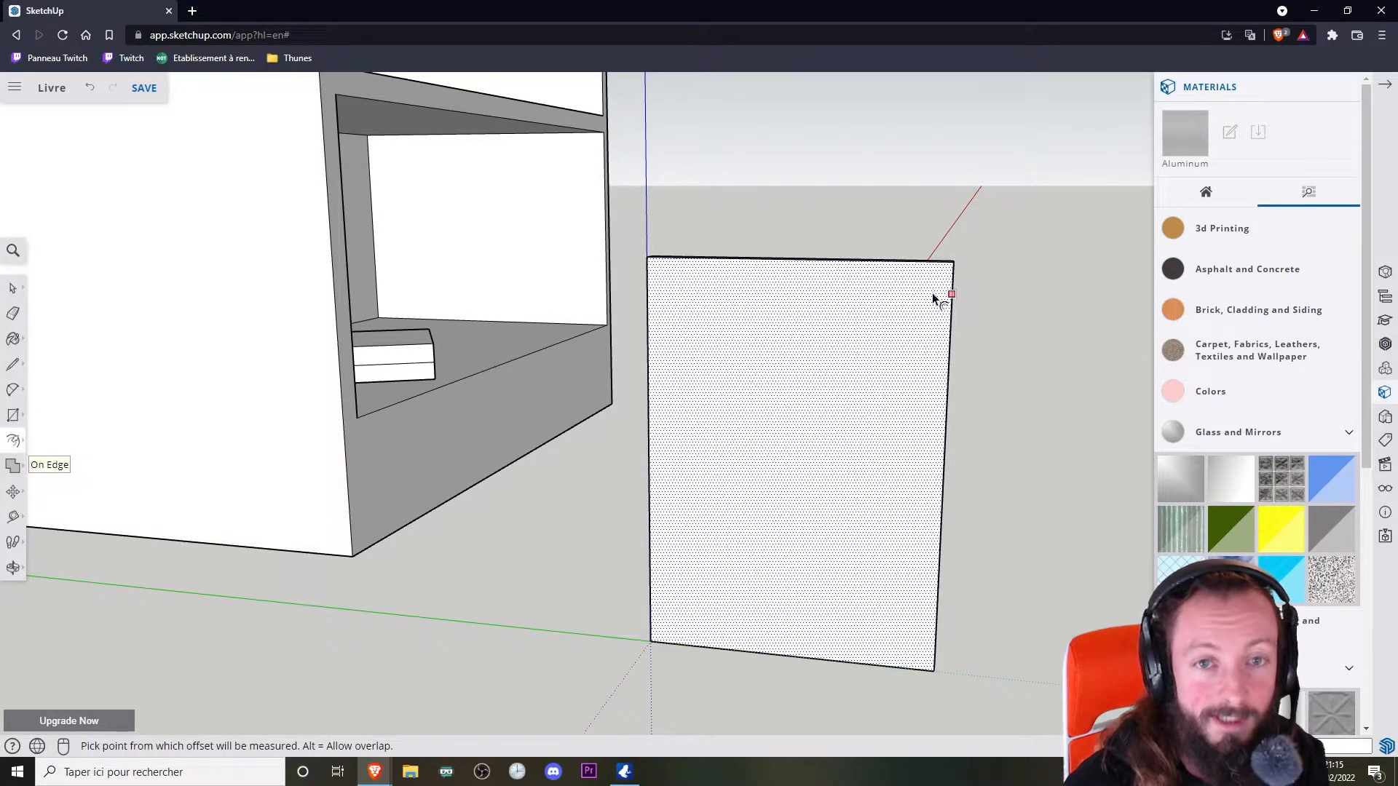
click(932, 295)
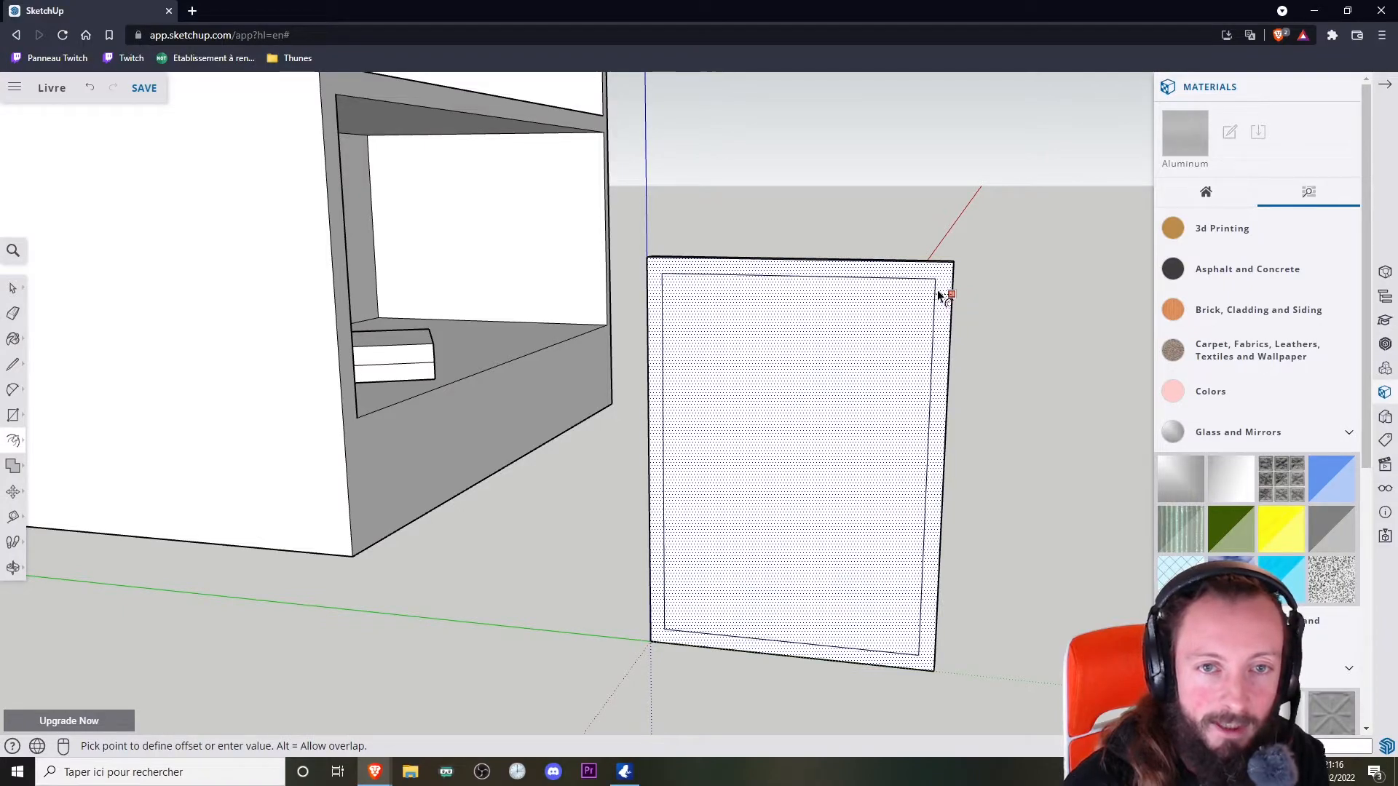
click(932, 293)
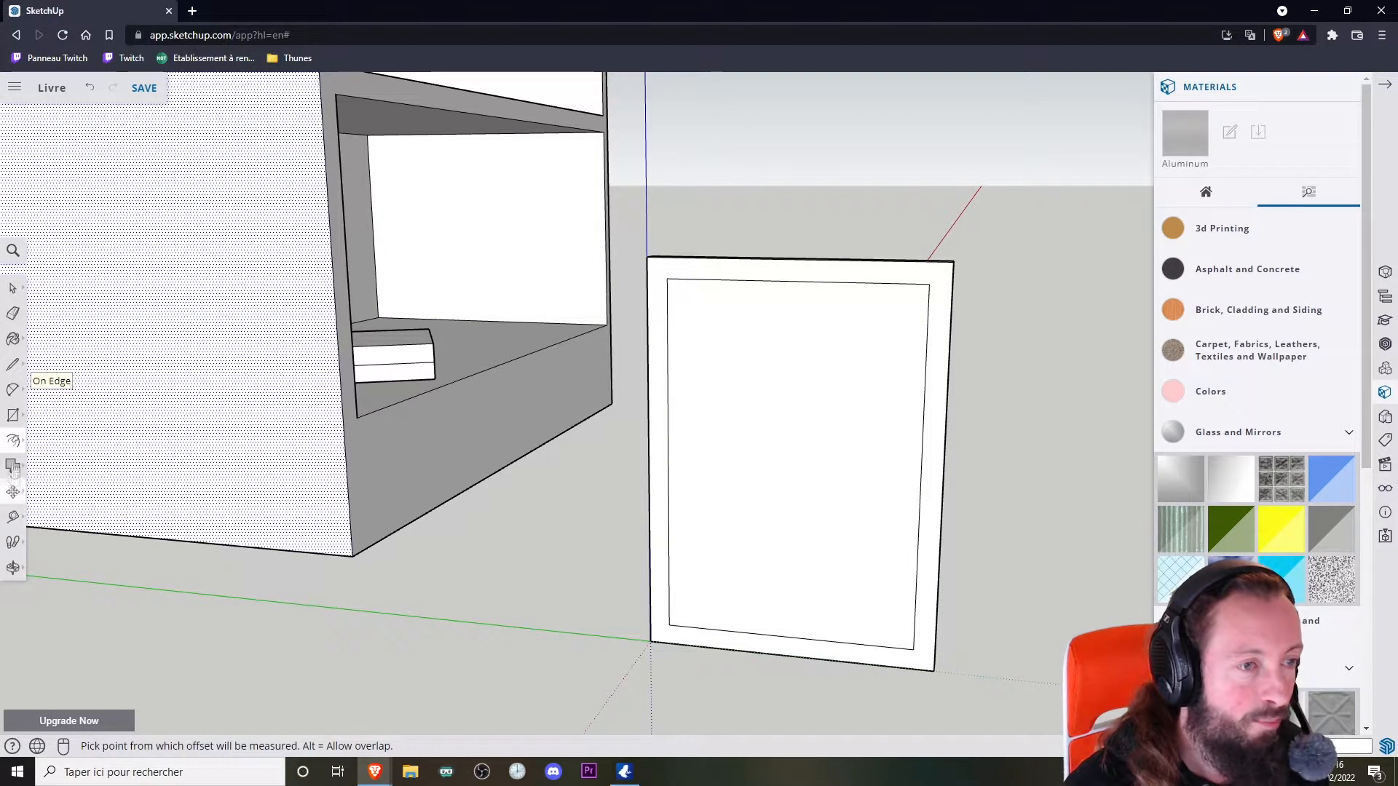
Step: Try to extrude the border around the panel's front face forward by 1 mm
click(13, 441)
click(48, 414)
middle_drag(711, 430, 808, 360)
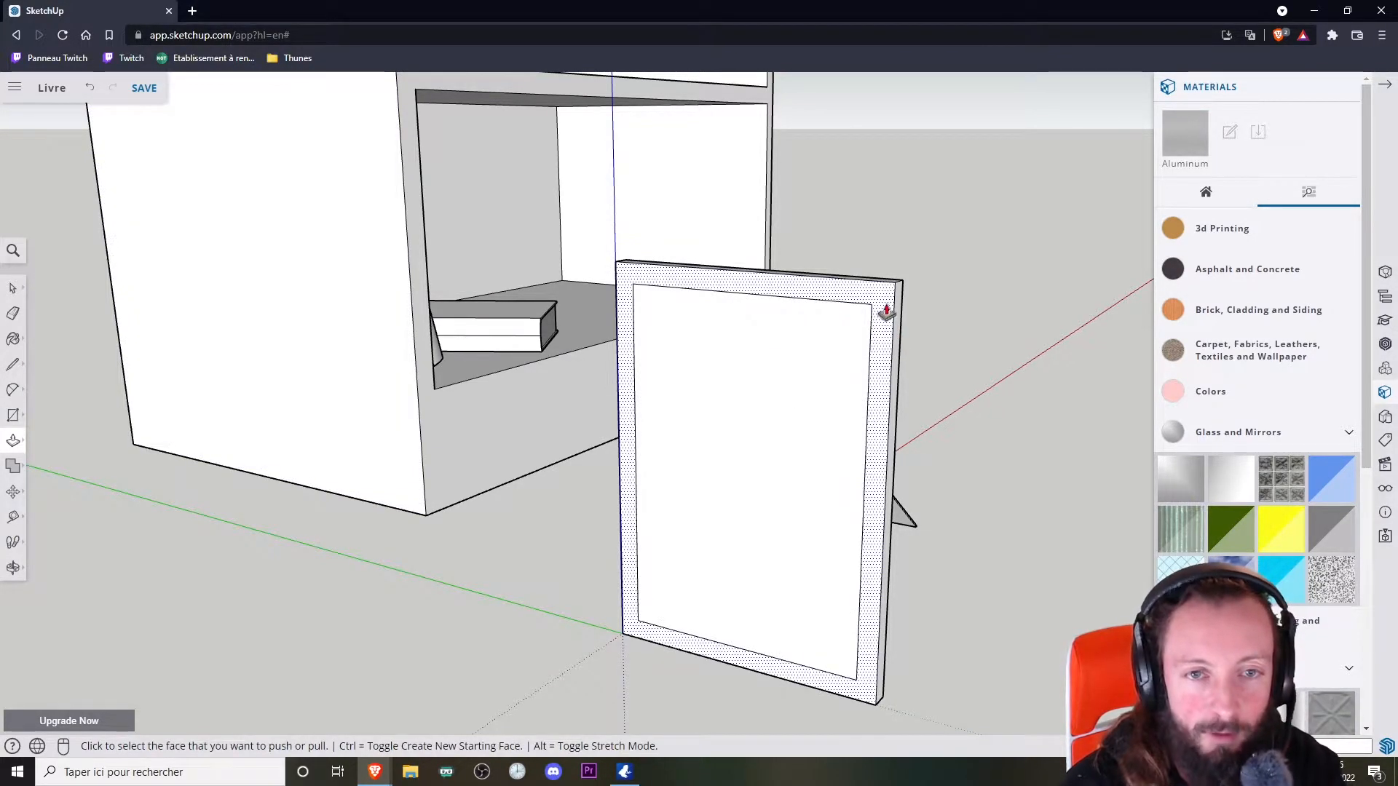
middle_drag(1005, 343, 776, 365)
scroll(726, 340, up, 3)
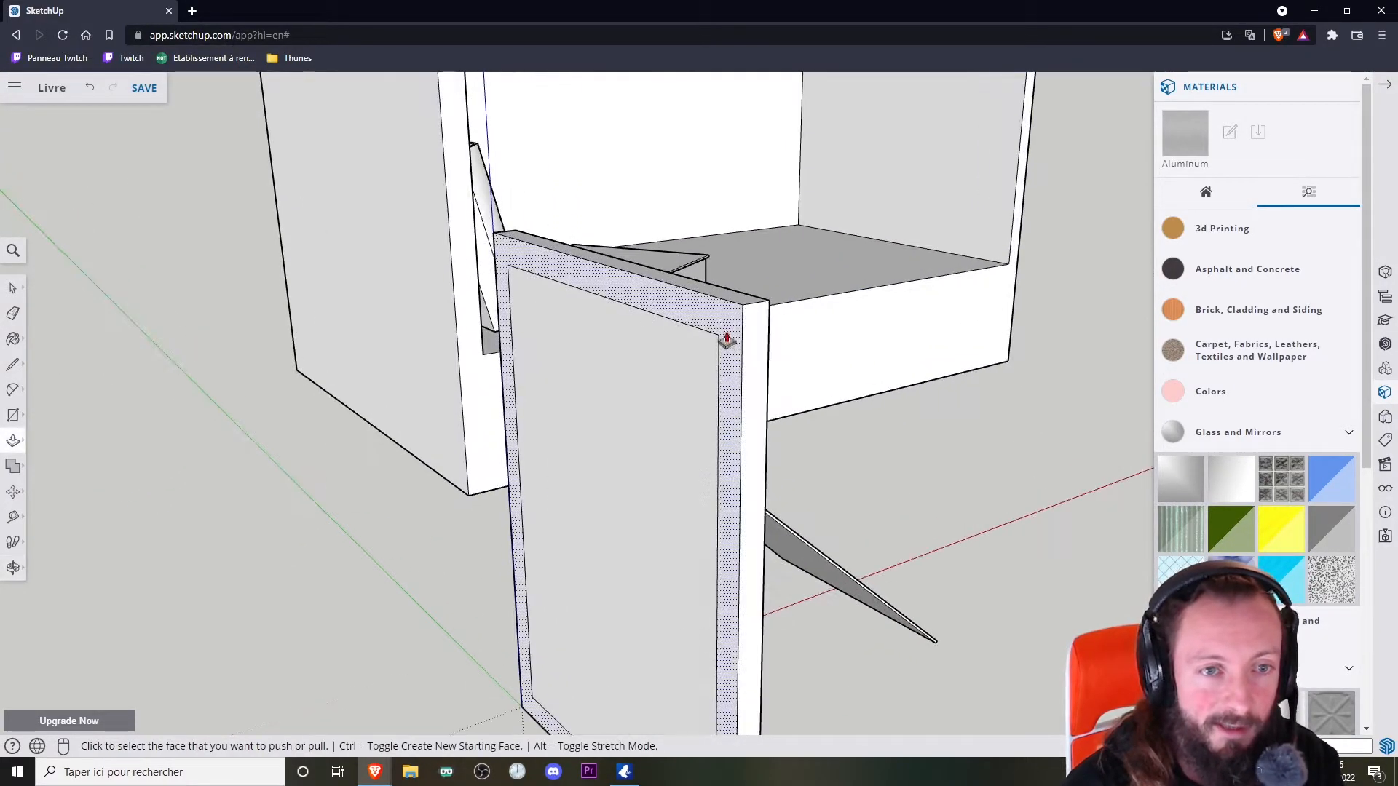
click(724, 328)
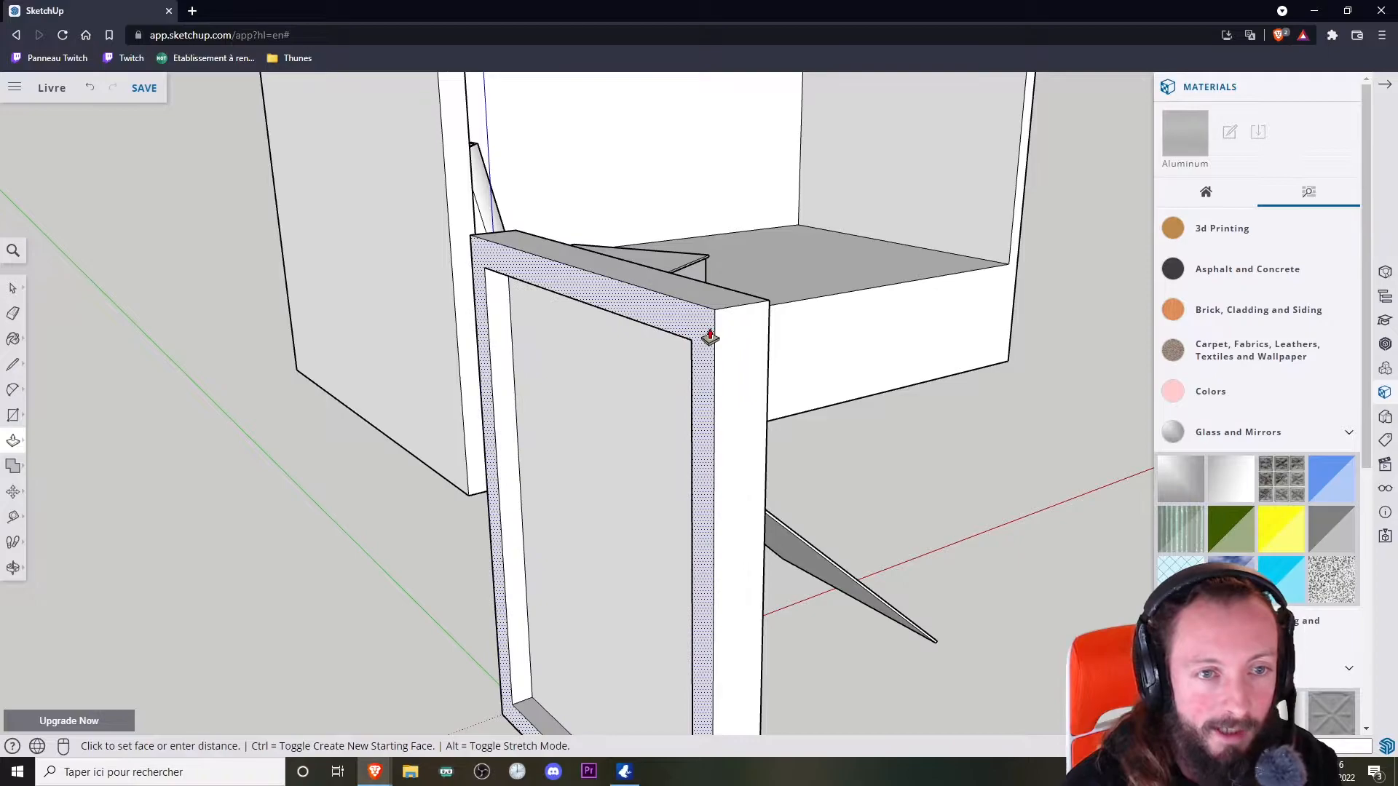
click(710, 337)
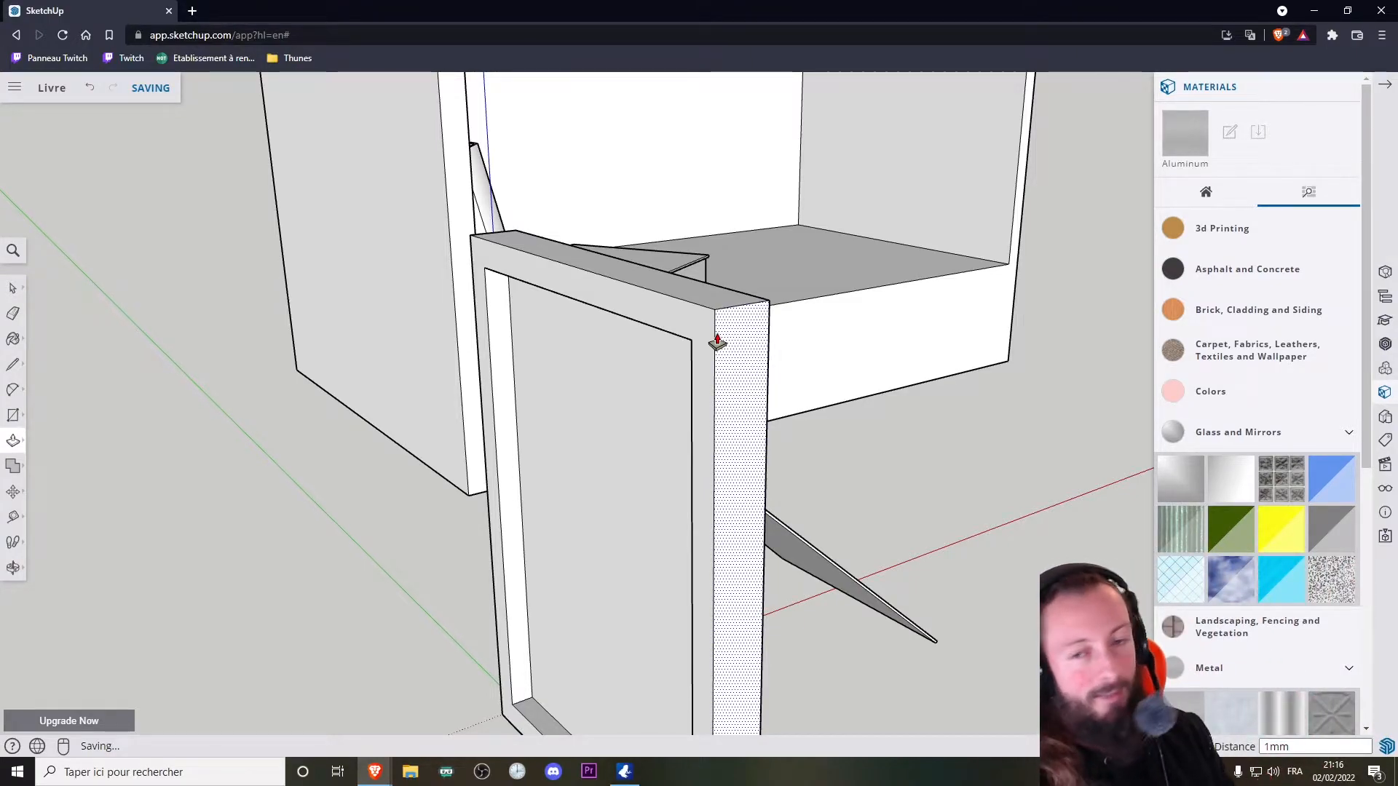
click(717, 340)
click(402, 353)
scroll(512, 353, up, 4)
middle_drag(512, 353, 560, 320)
scroll(451, 282, down, 6)
scroll(546, 323, up, 4)
scroll(524, 302, down, 2)
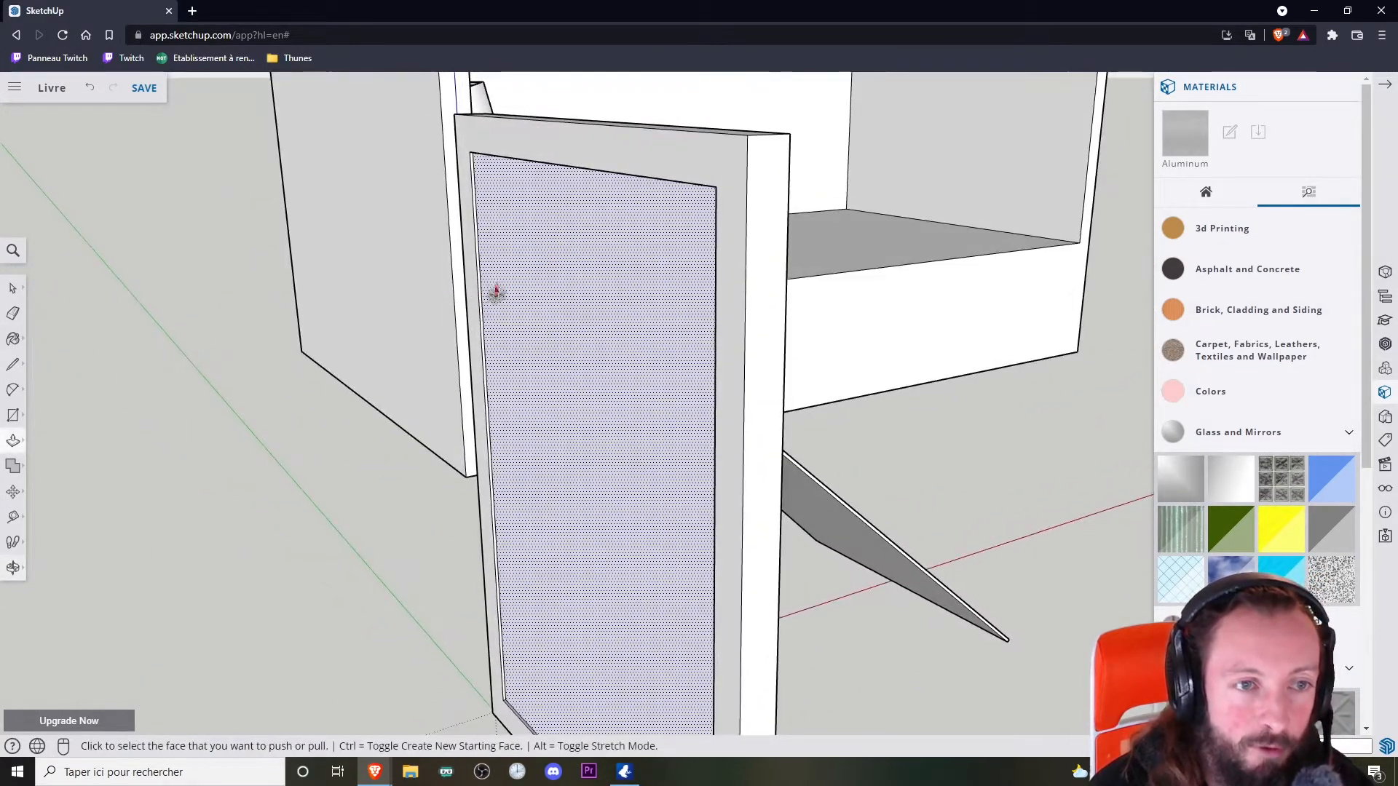
scroll(629, 338, down, 3)
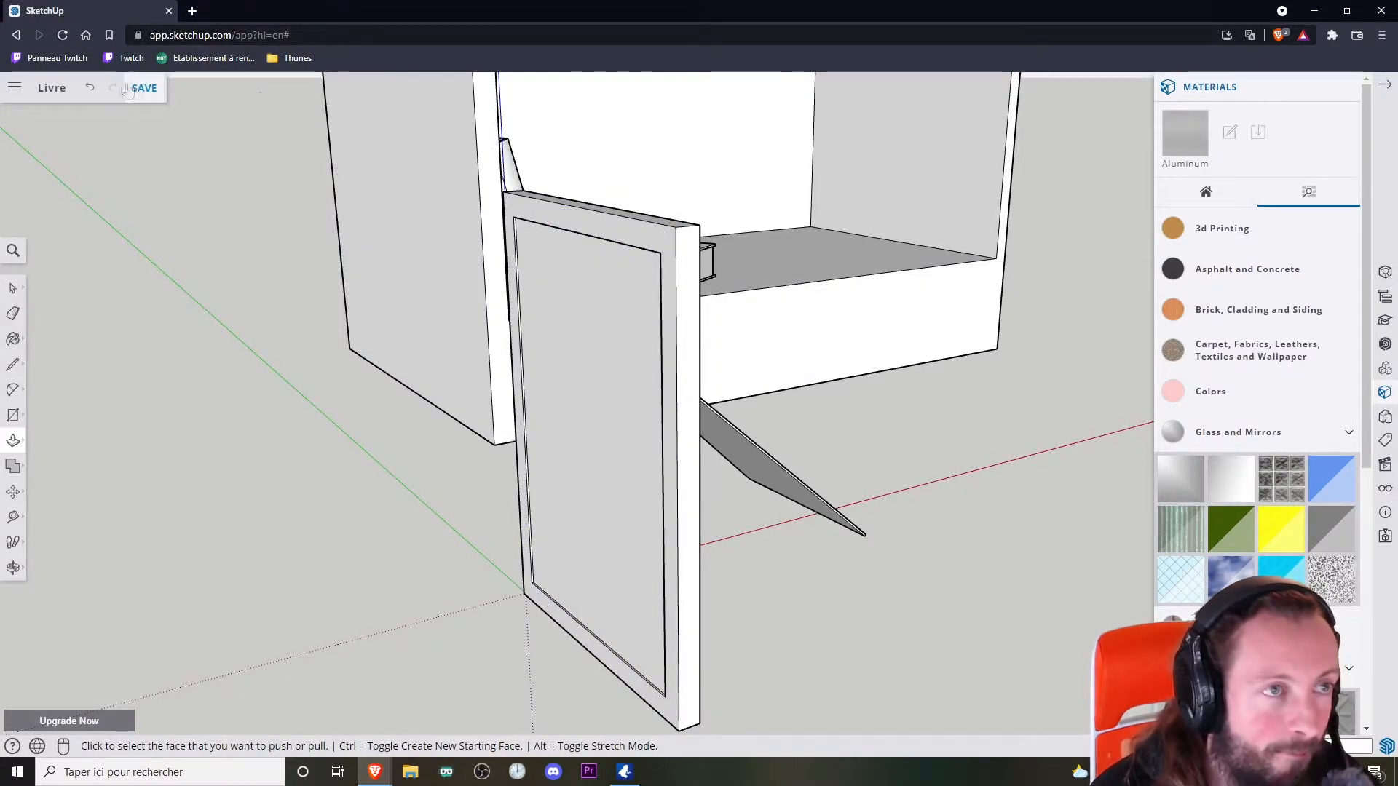
Step: Undo the last border extrusion and extrude the border forward by 2 mm instead
click(90, 87)
click(664, 254)
click(655, 255)
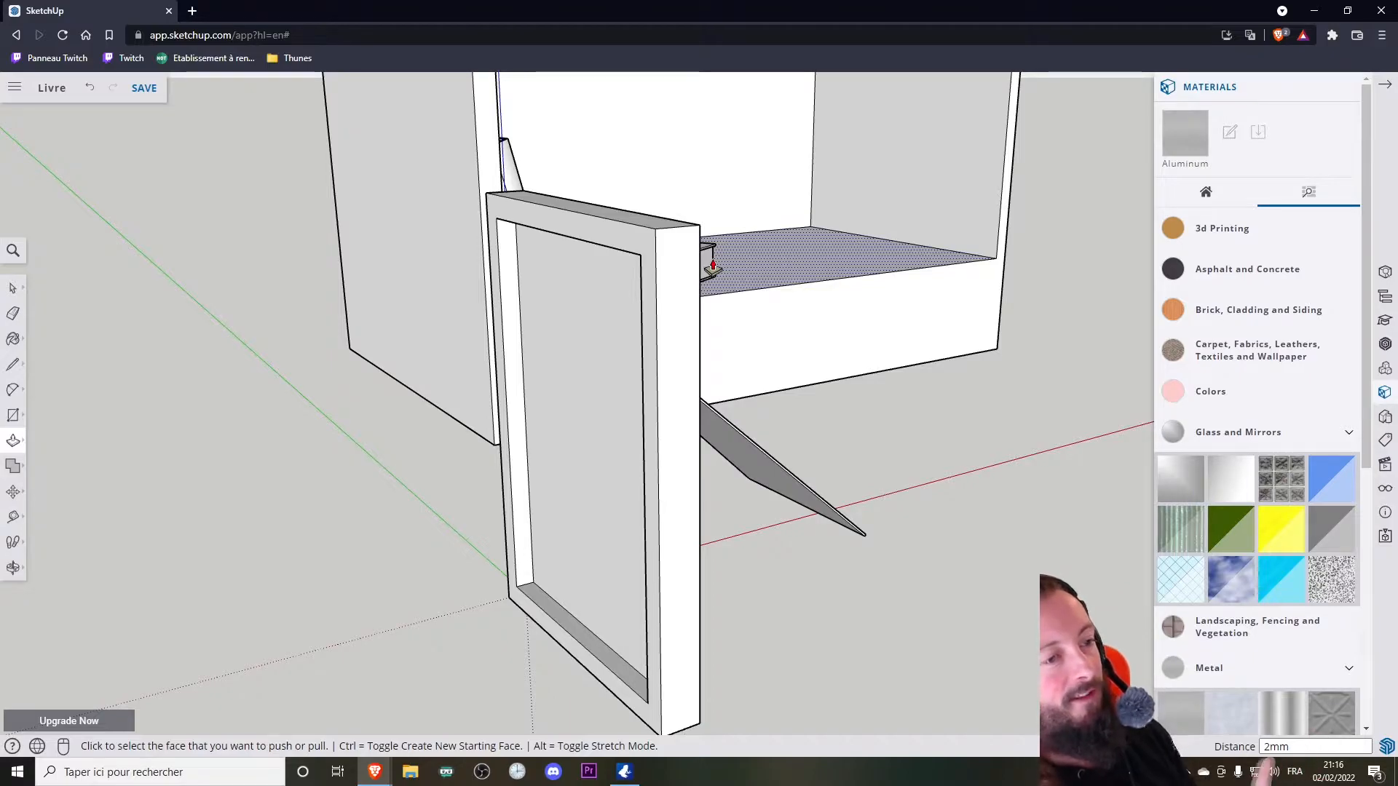
key(Return)
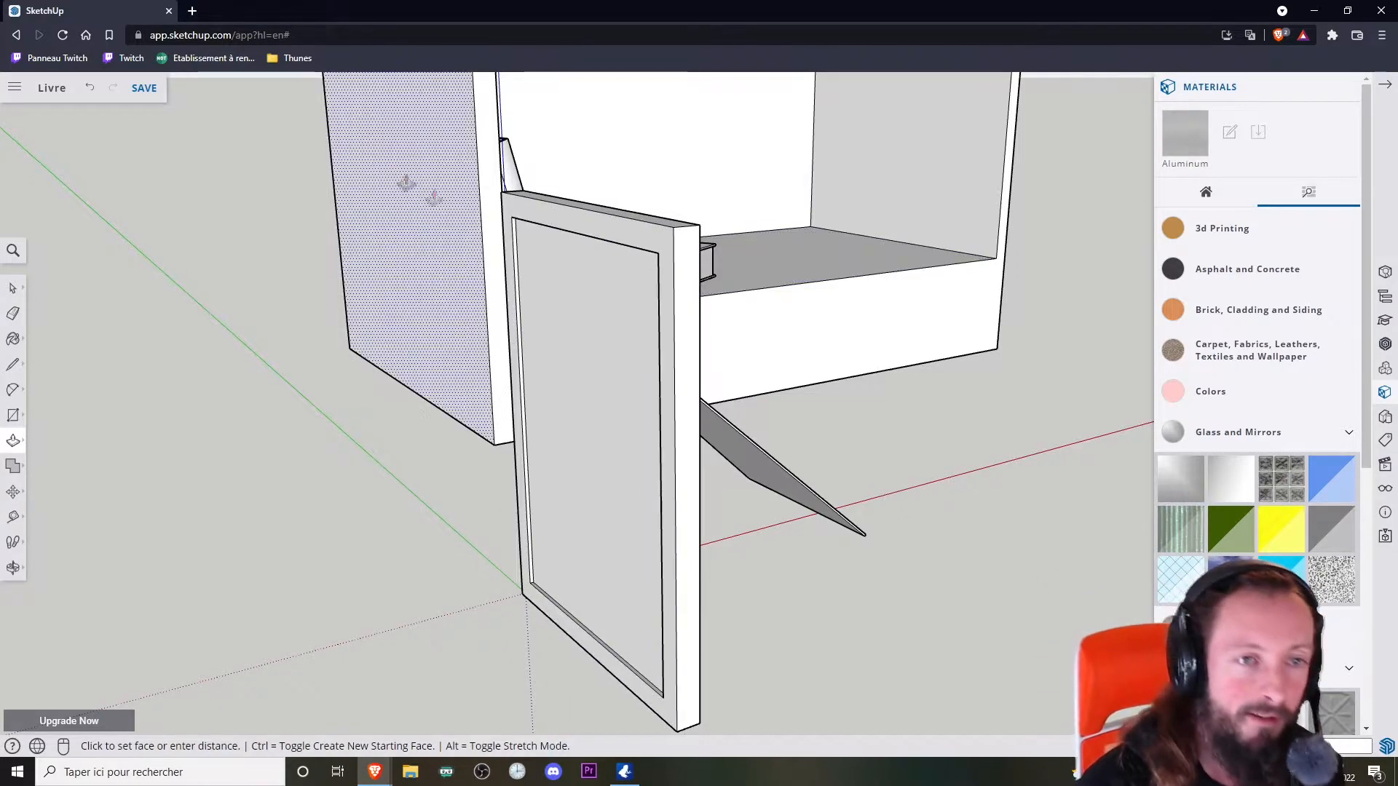
Step: Make the whole picture frame, including its slanted rear support, a component named "Cadre photo"
middle_drag(640, 297, 428, 343)
scroll(454, 336, down, 4)
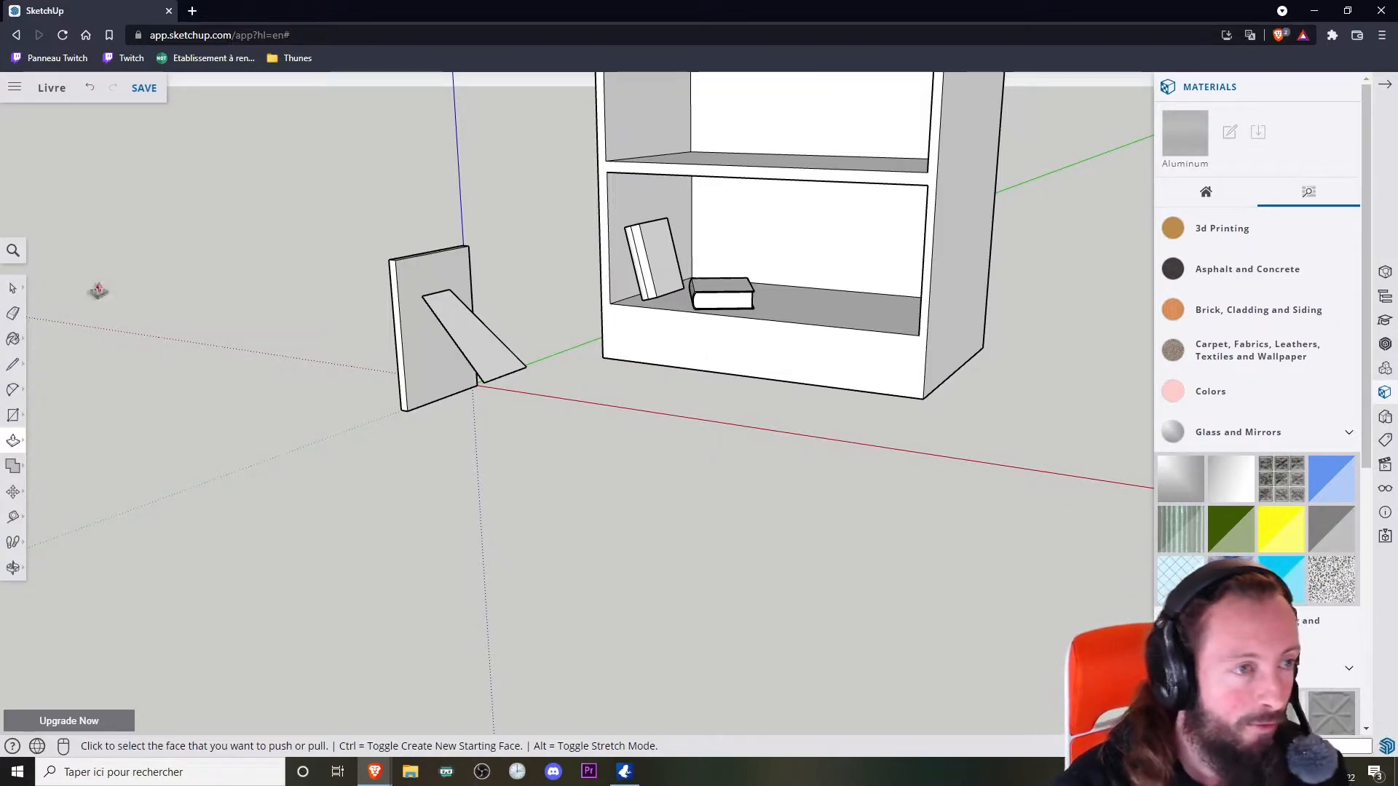
click(10, 291)
middle_drag(526, 345, 503, 295)
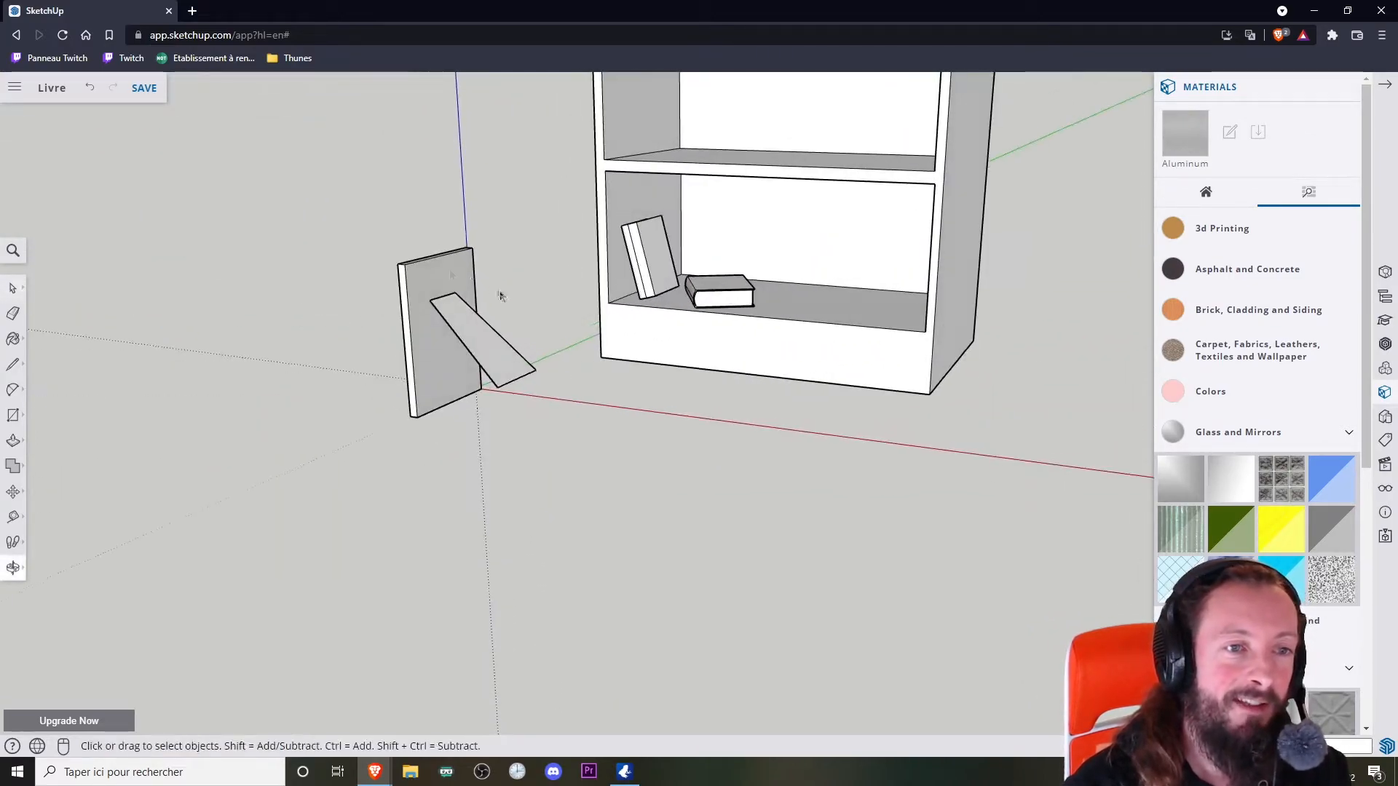
drag(330, 233, 571, 441)
middle_drag(452, 427, 757, 321)
mouse_move(413, 169)
mouse_down()
mouse_move(631, 259)
mouse_move(749, 509)
mouse_up()
mouse_move(771, 361)
middle_down()
mouse_move(546, 474)
mouse_move(629, 463)
mouse_move(452, 452)
middle_up()
drag(303, 222, 567, 470)
middle_drag(431, 342, 695, 339)
right_click(501, 347)
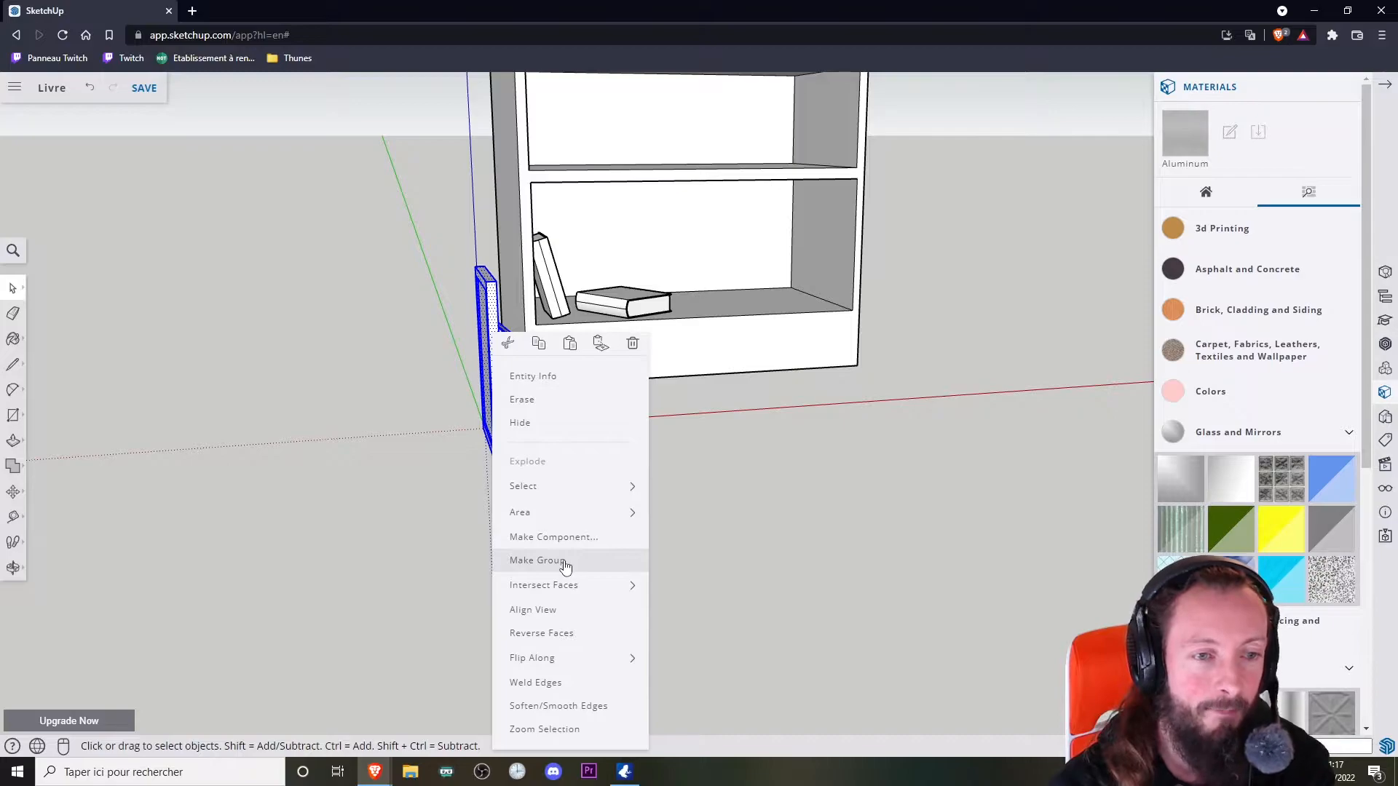
click(575, 537)
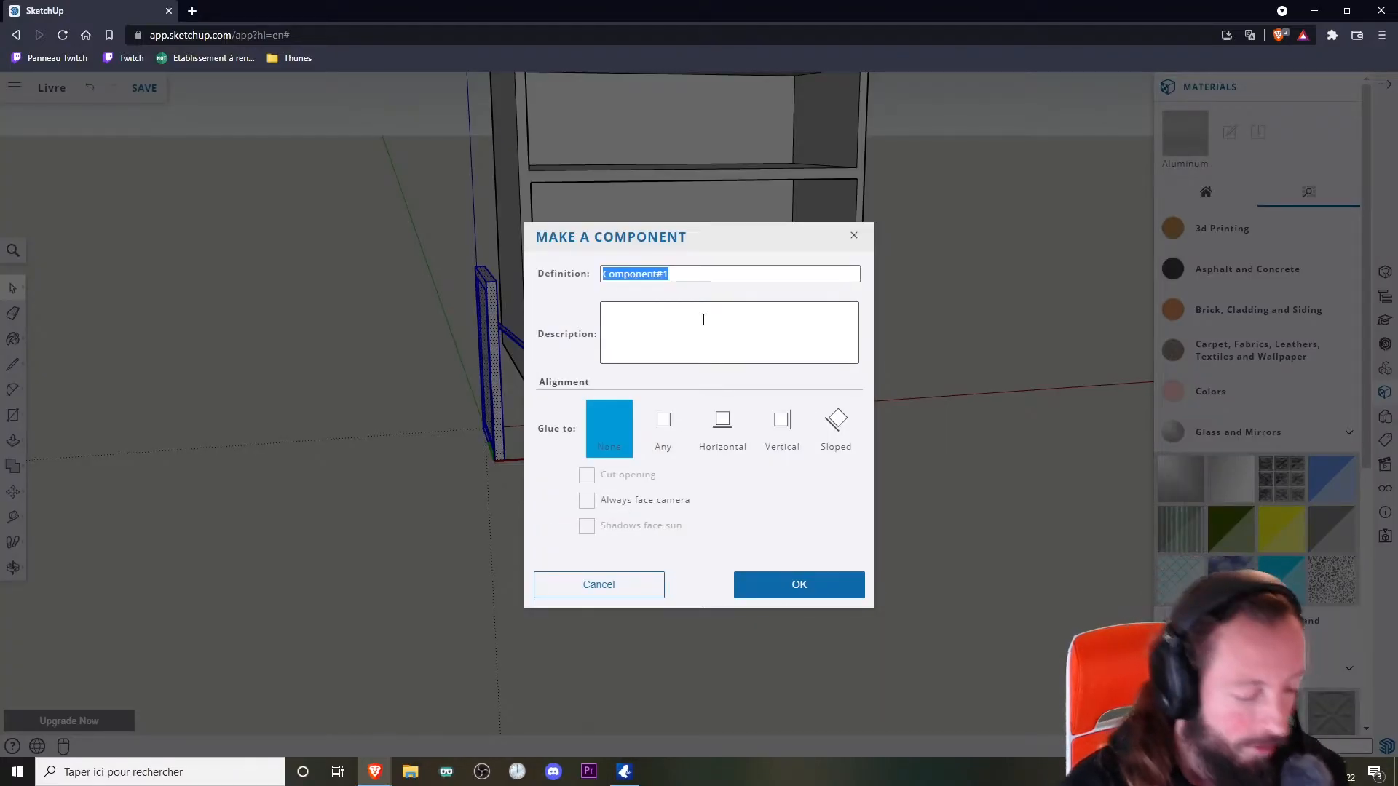
text(Cadre photo)
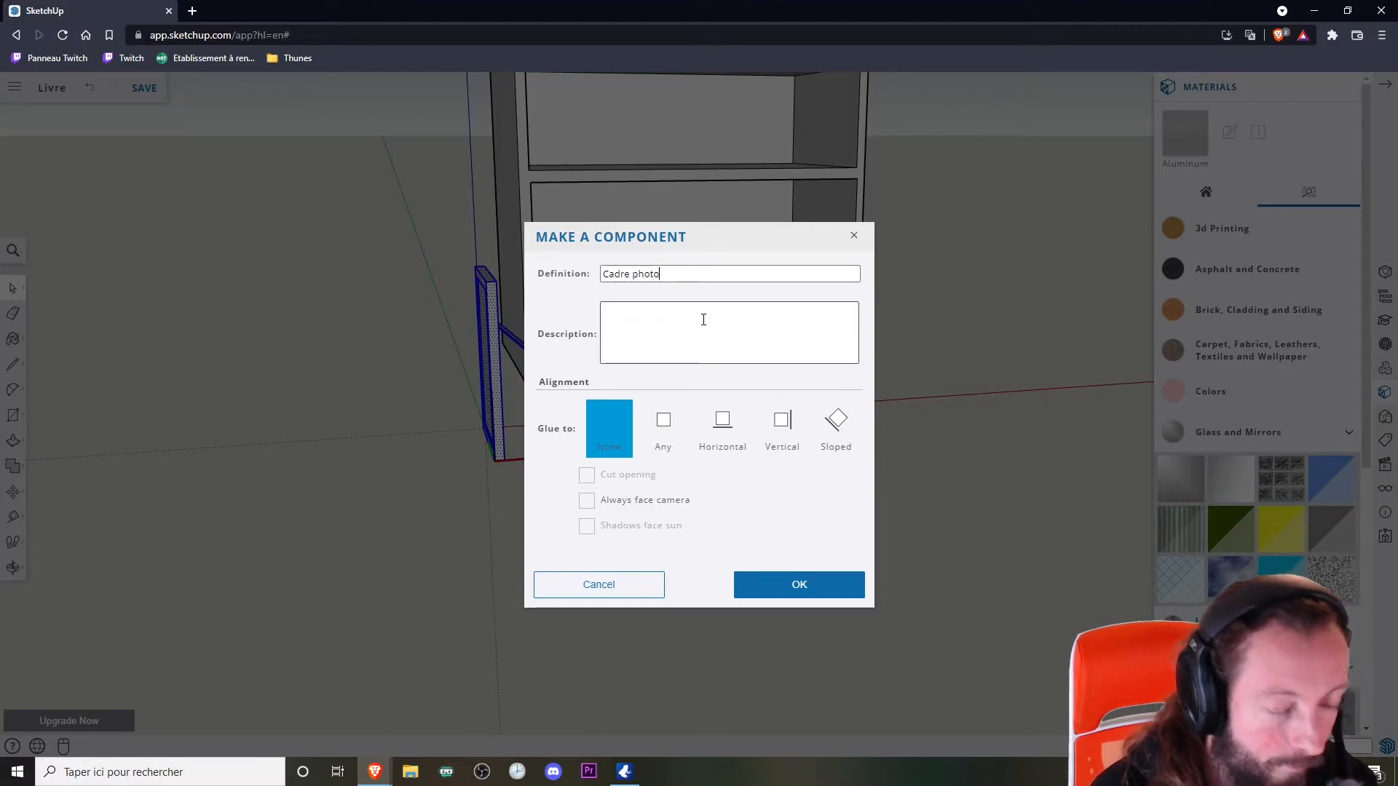
click(800, 588)
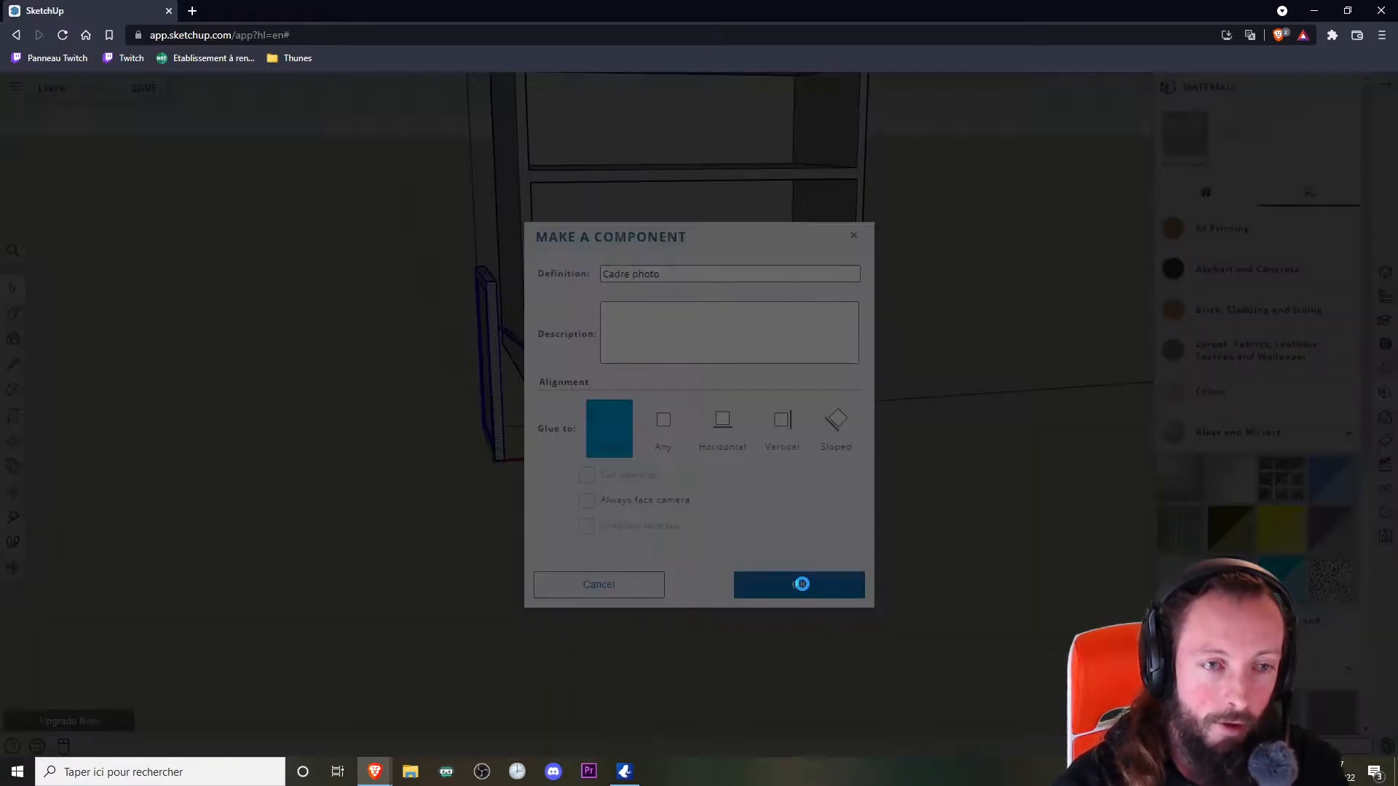
Step: Rotate the frame component about the green axis so it leans back towards its rear support
middle_drag(717, 377, 693, 396)
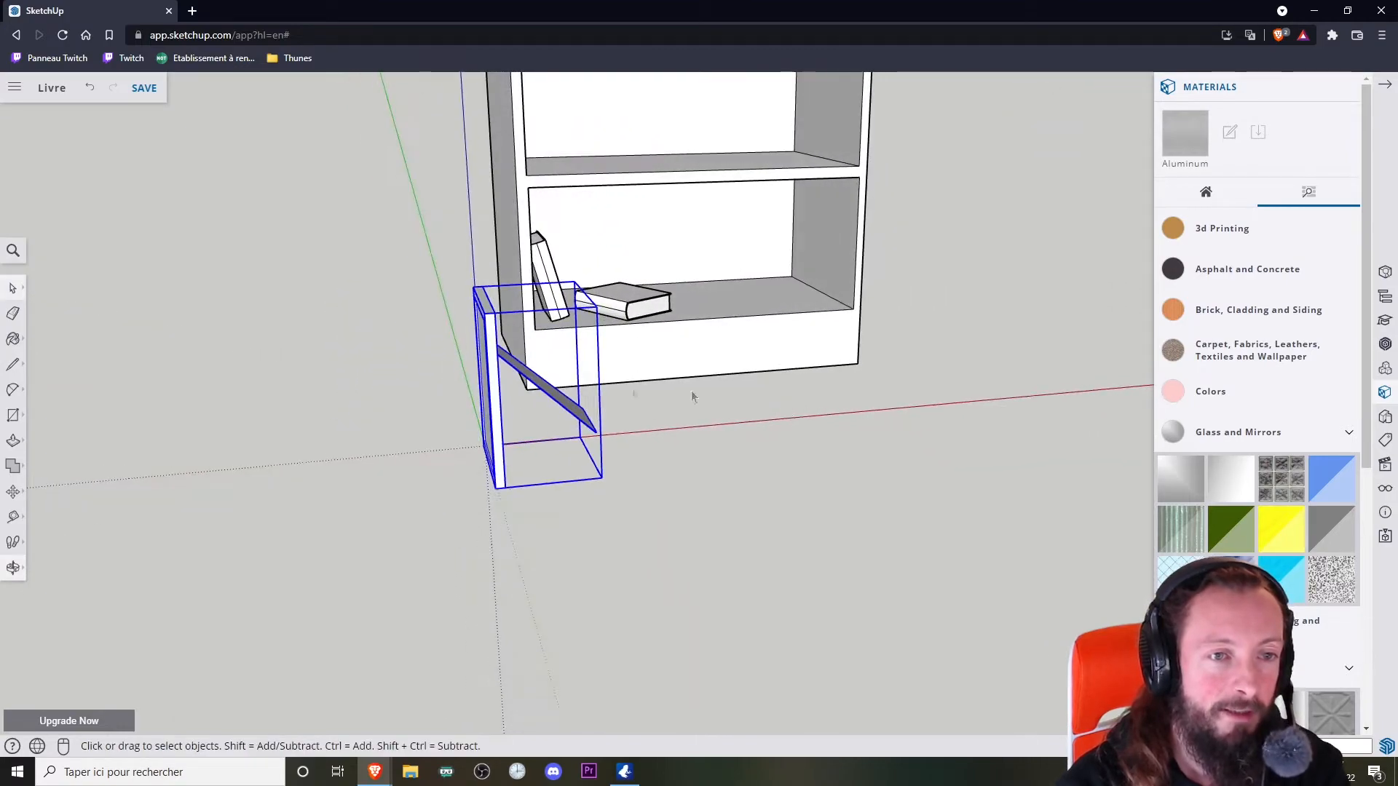
click(14, 493)
click(60, 492)
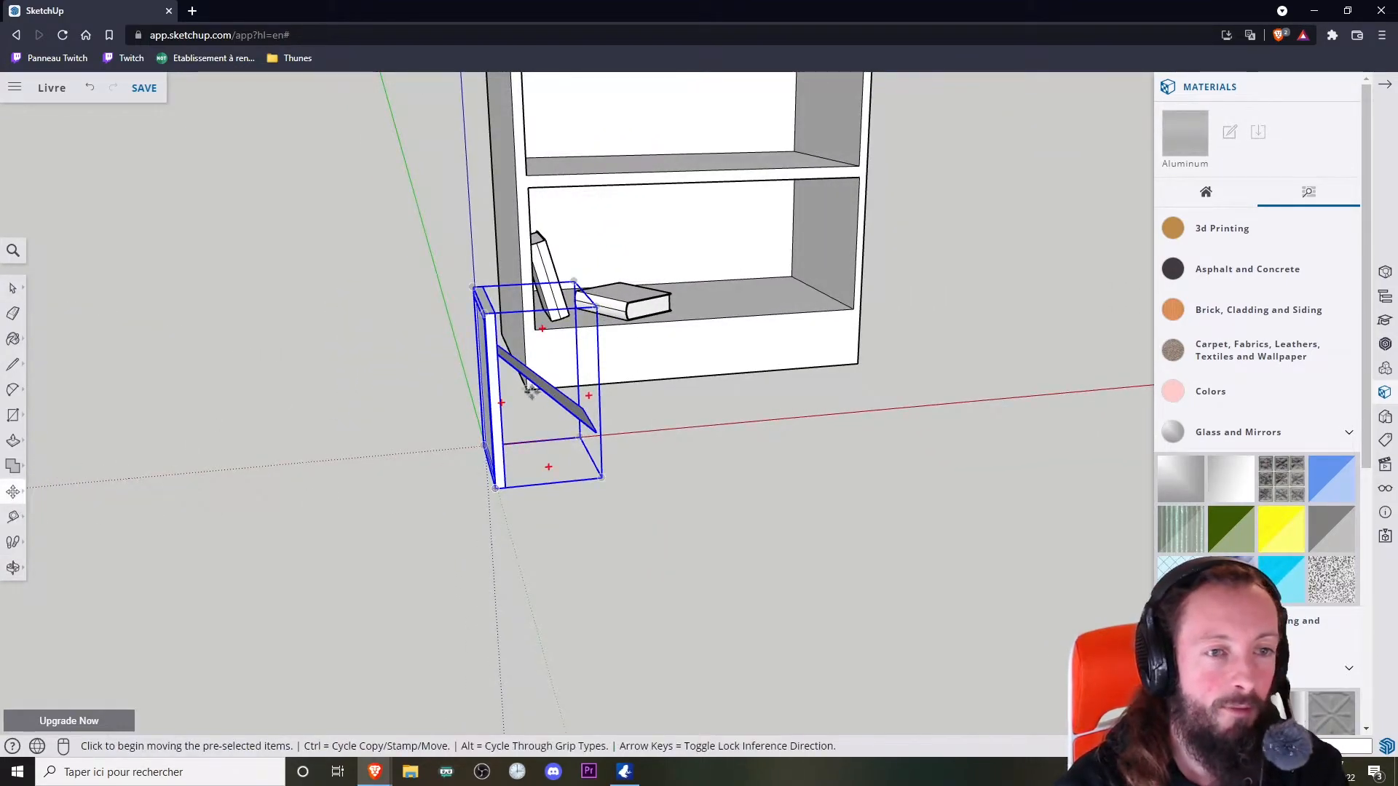
click(554, 332)
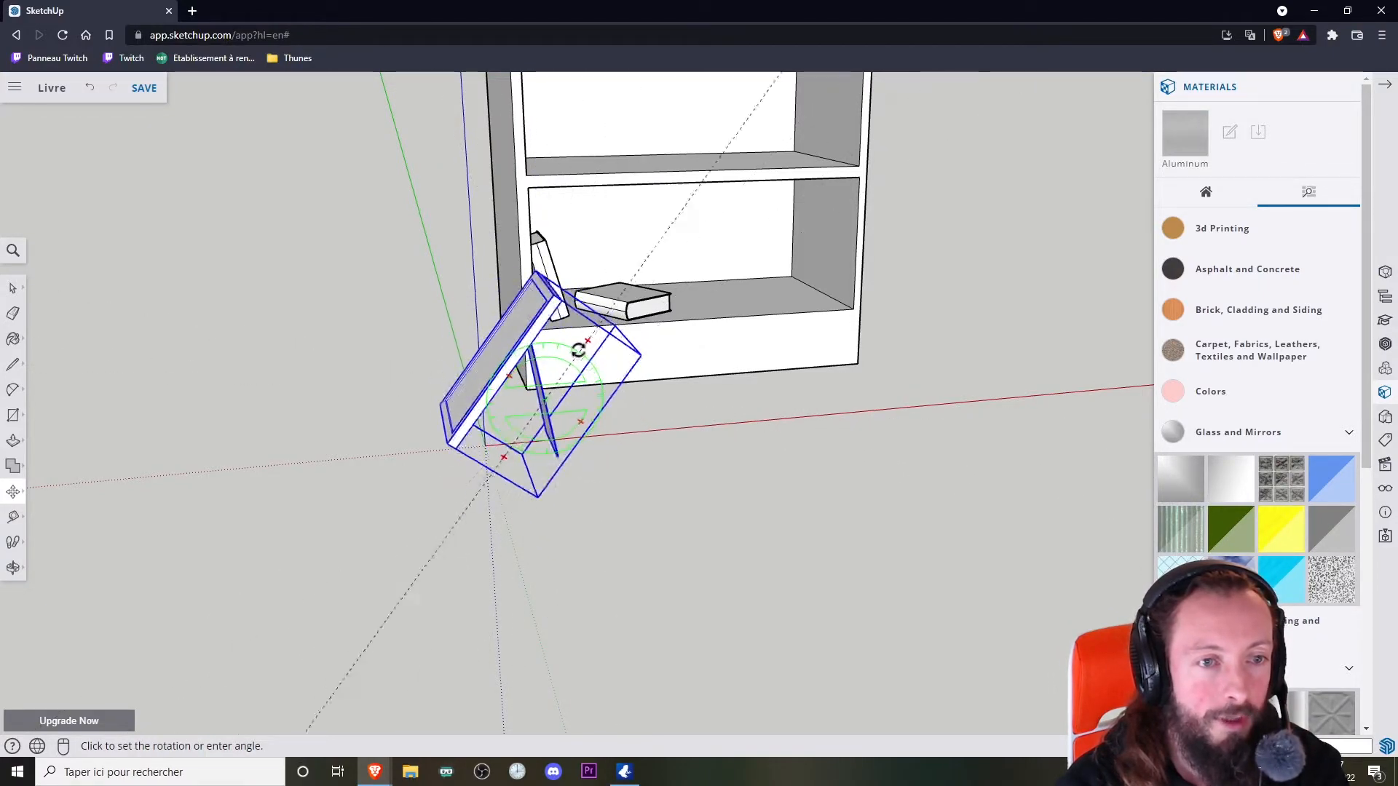
middle_drag(586, 461, 653, 356)
key(q)
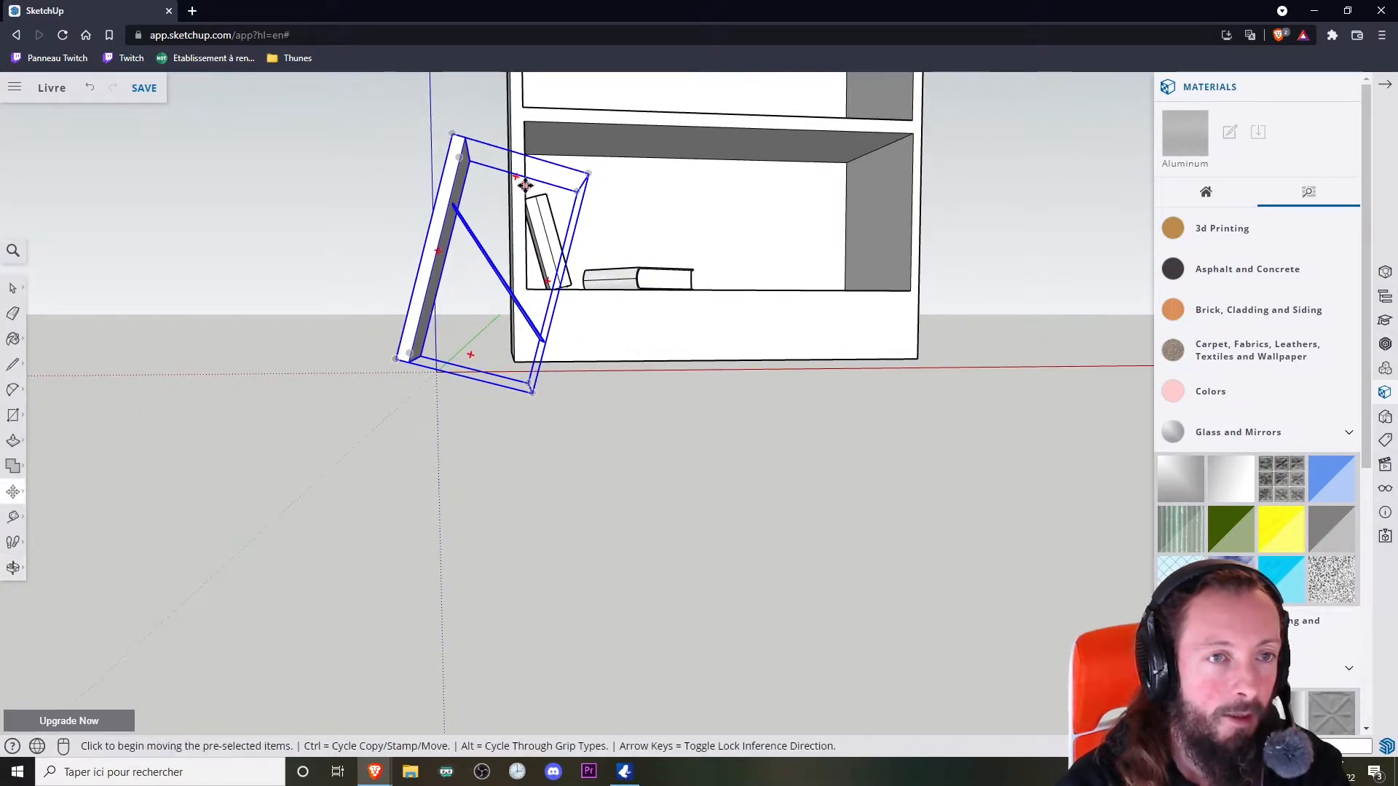
click(514, 178)
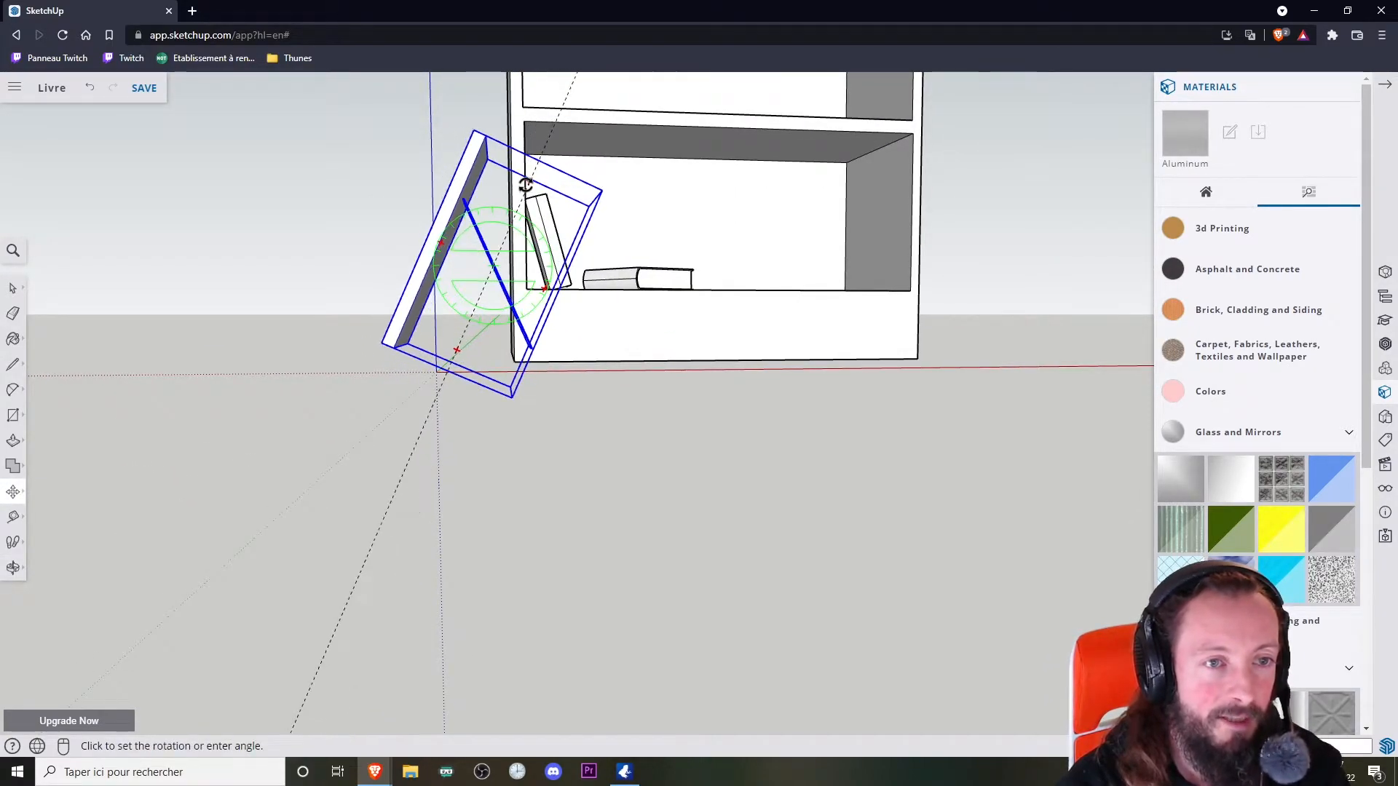
click(526, 184)
Step: Move the frame component by the foot of its support onto the top surface of the bookcase
key(m)
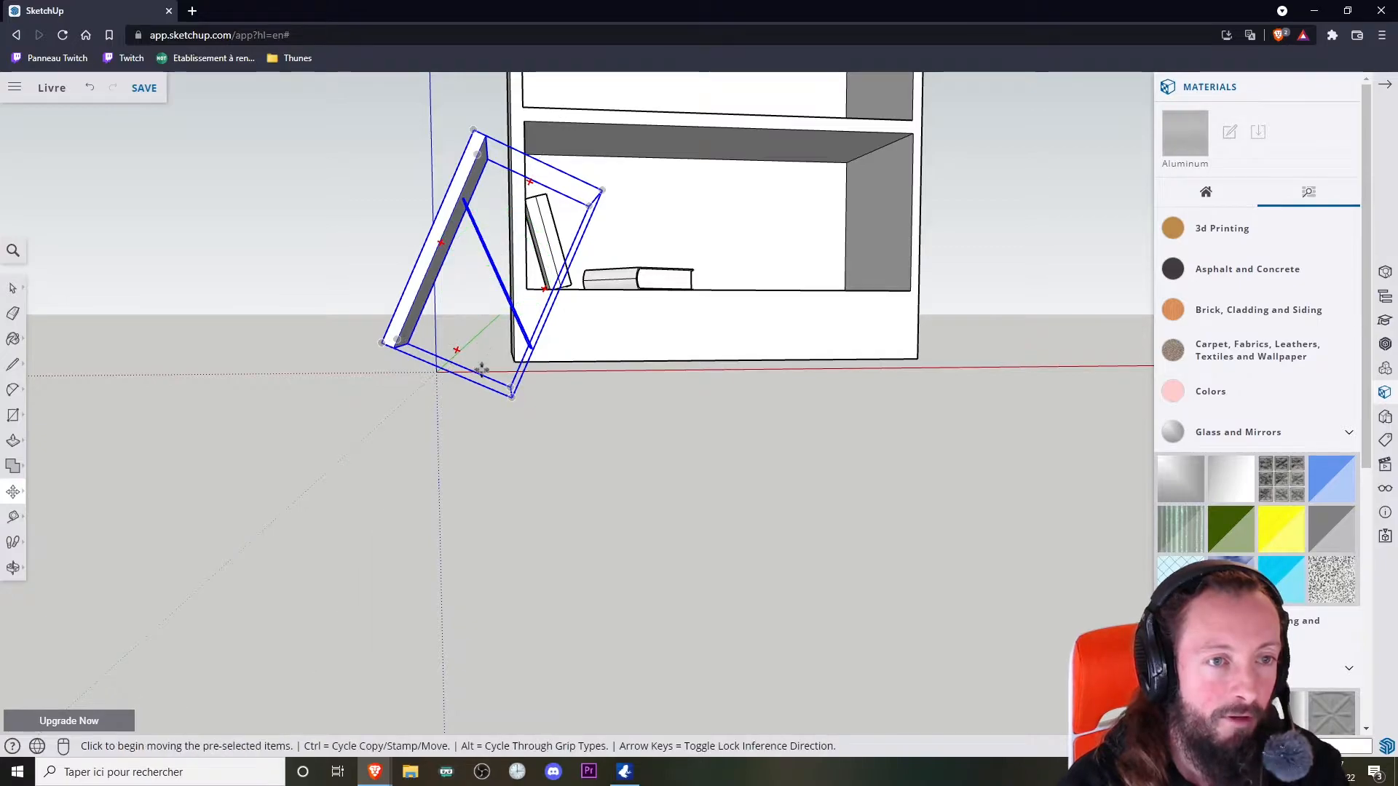
click(535, 350)
middle_drag(453, 353, 281, 374)
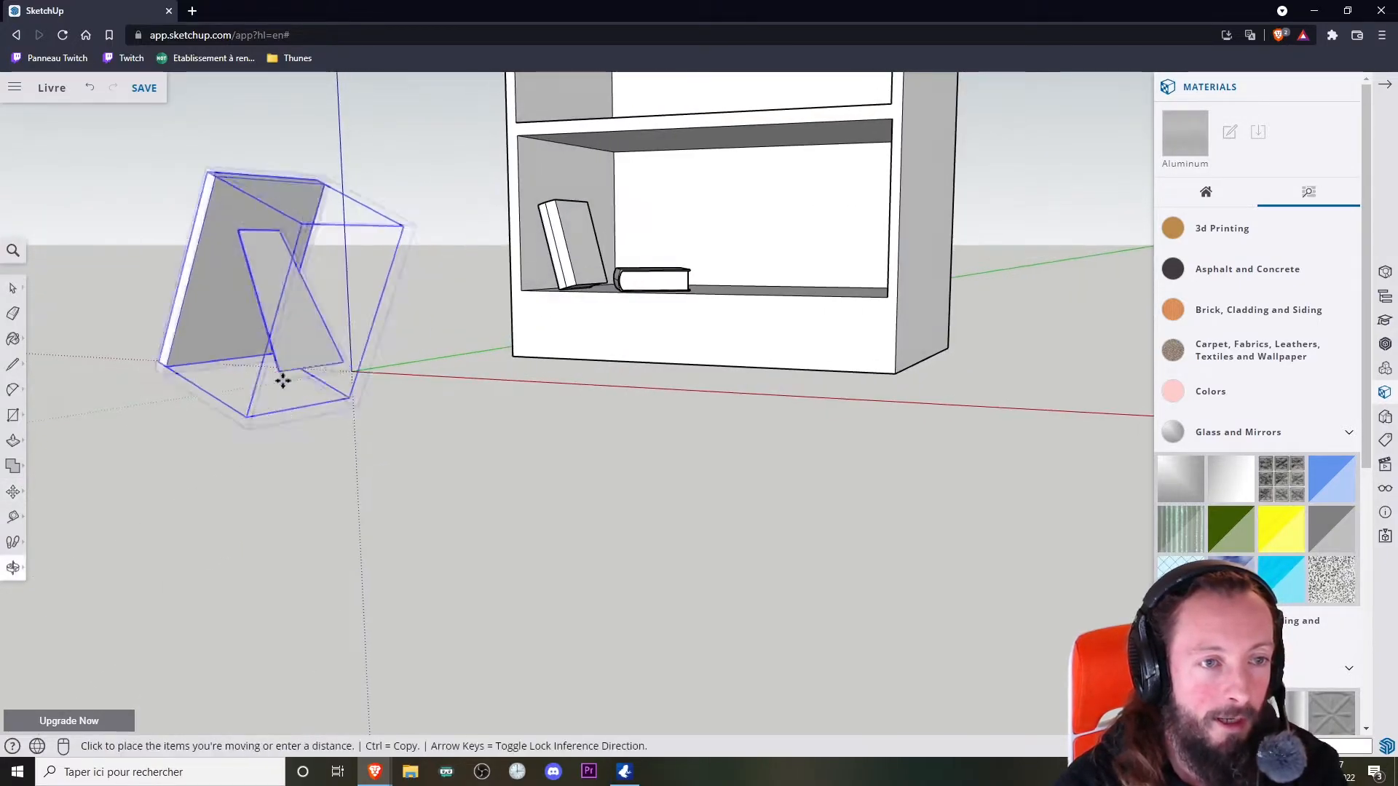
scroll(212, 349, down, 1)
scroll(271, 298, down, 6)
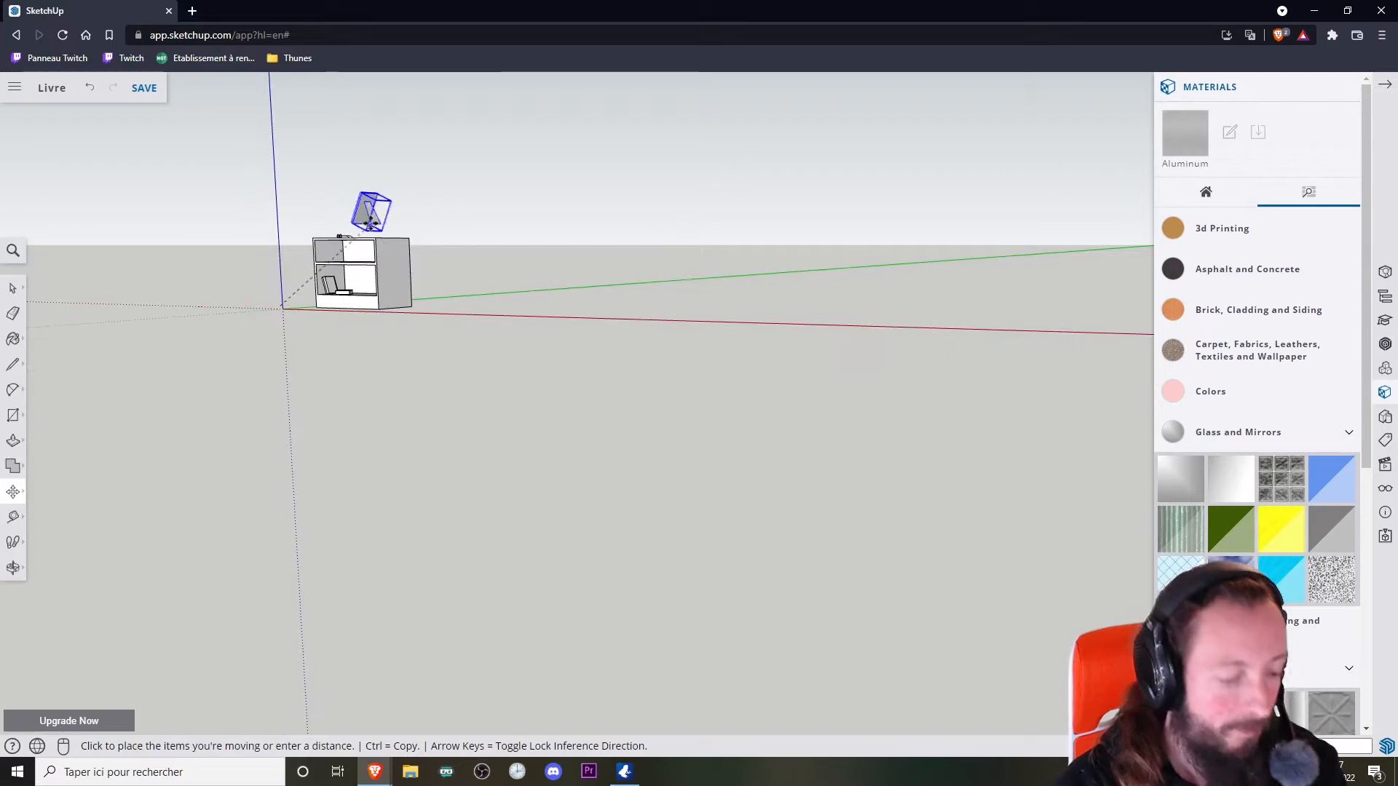
shift+middle_drag(383, 227, 386, 368)
scroll(387, 367, up, 5)
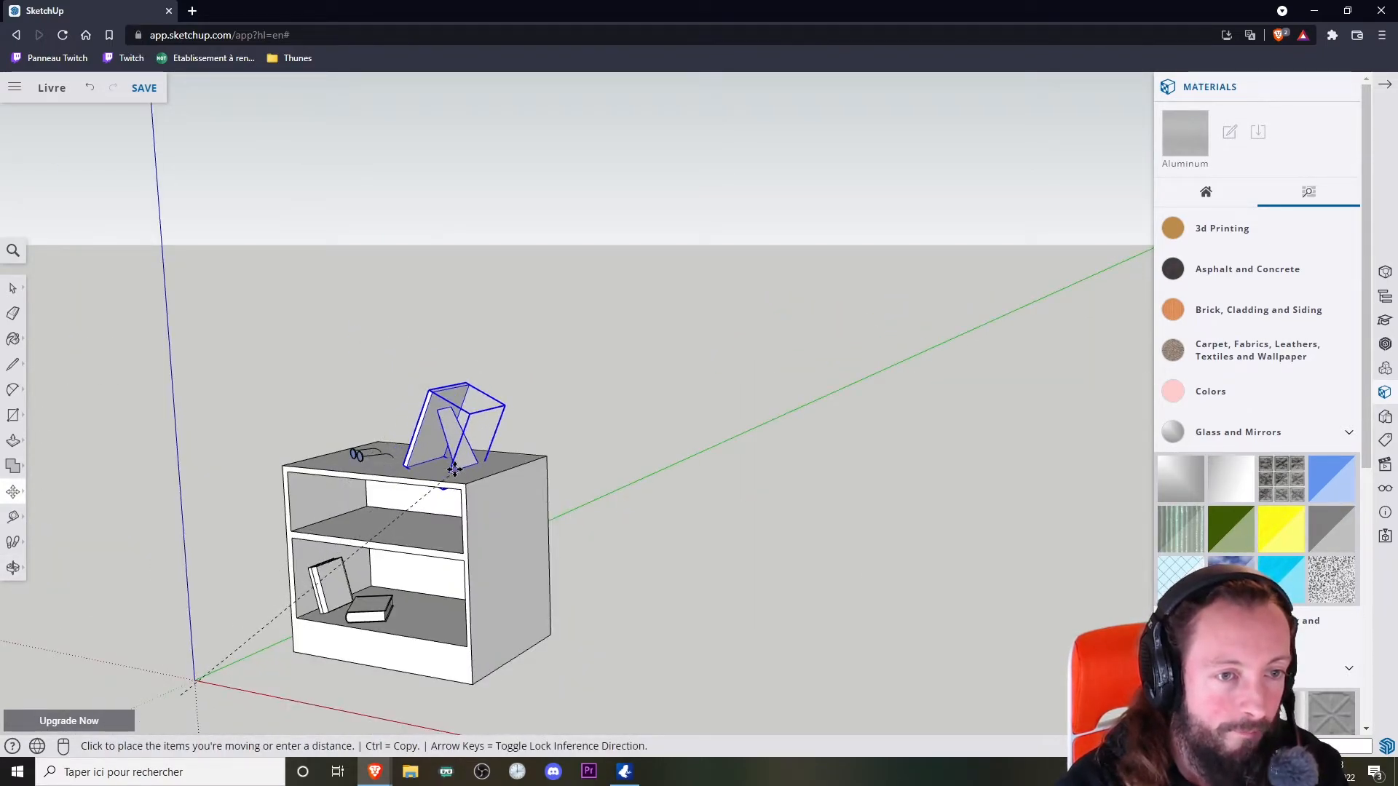
click(451, 470)
middle_drag(462, 391, 487, 443)
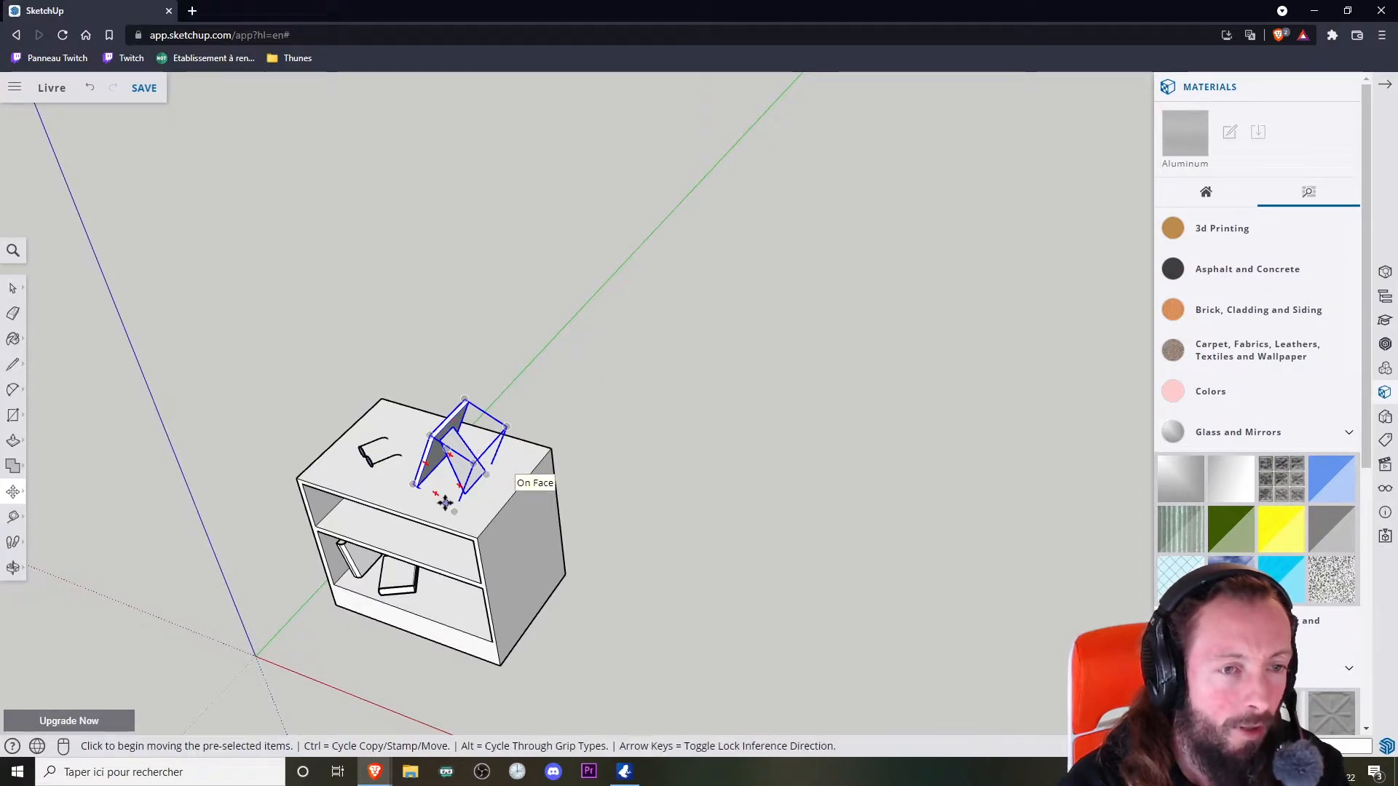
Step: Rotate the frame component upright and turn it about the vertical axis so its picture side faces the bookcase's front
middle_drag(514, 473, 605, 377)
middle_drag(508, 451, 541, 430)
scroll(542, 430, up, 3)
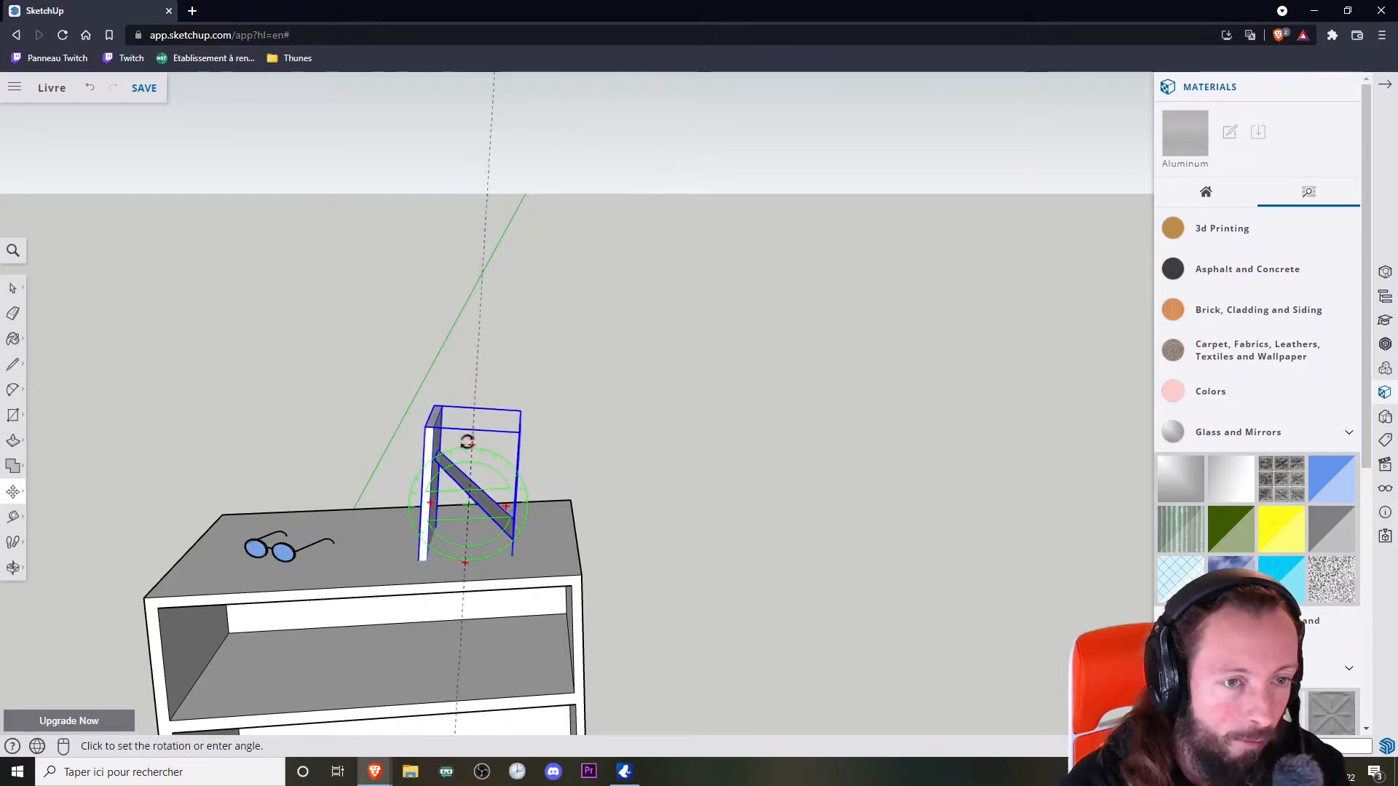
key(m)
mouse_move(513, 400)
middle_down()
mouse_move(533, 381)
mouse_move(502, 421)
middle_up()
key(q)
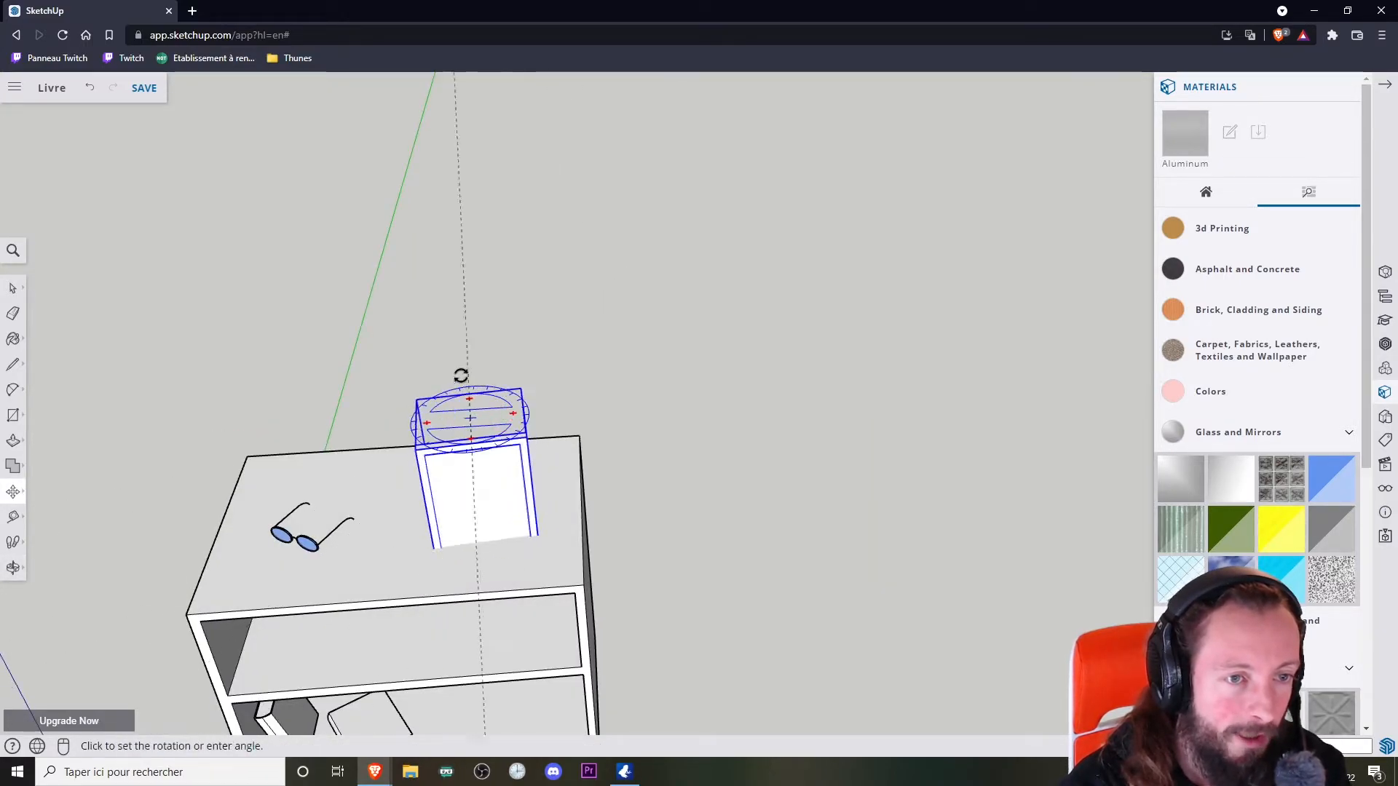
key(m)
mouse_move(477, 371)
middle_down()
mouse_move(478, 440)
mouse_move(471, 370)
middle_up()
key(q)
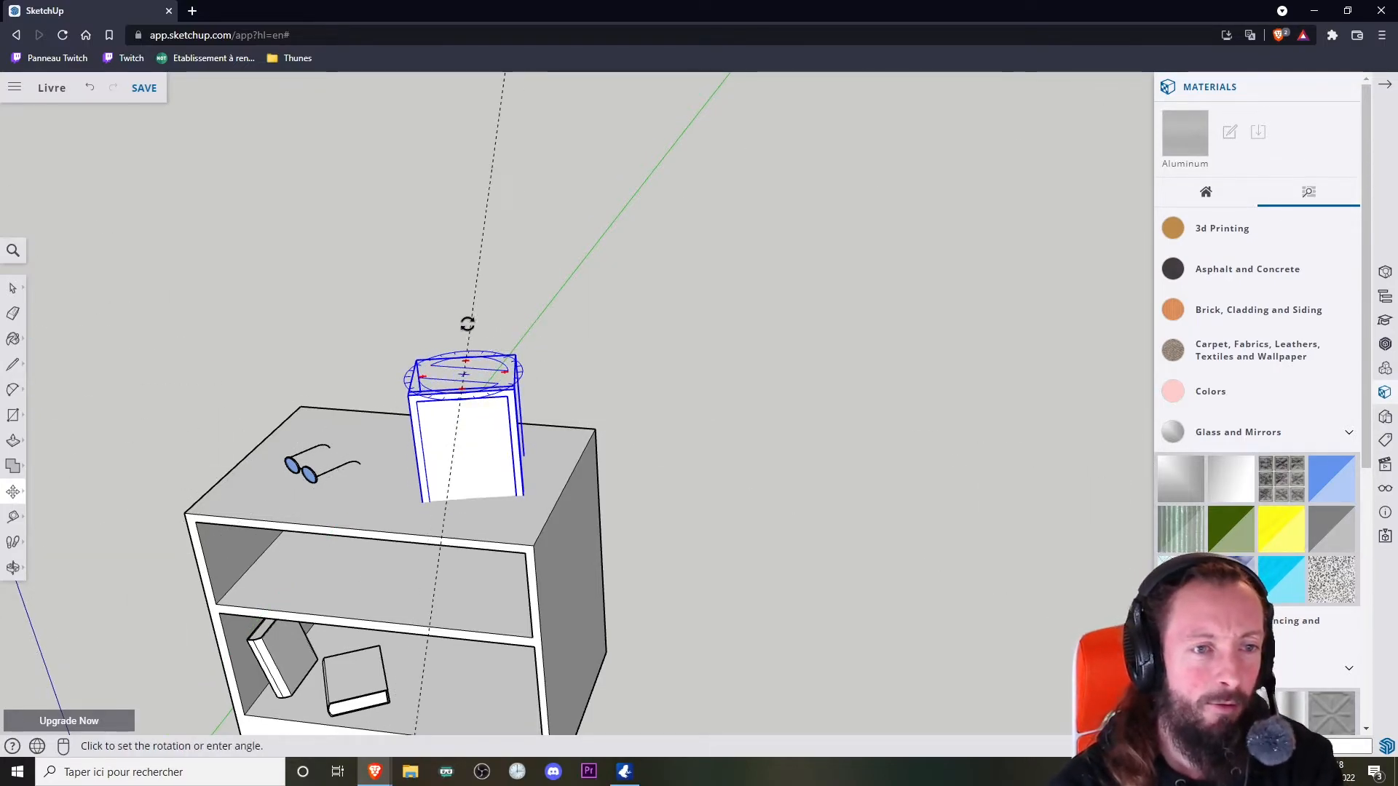
middle_drag(661, 396, 399, 397)
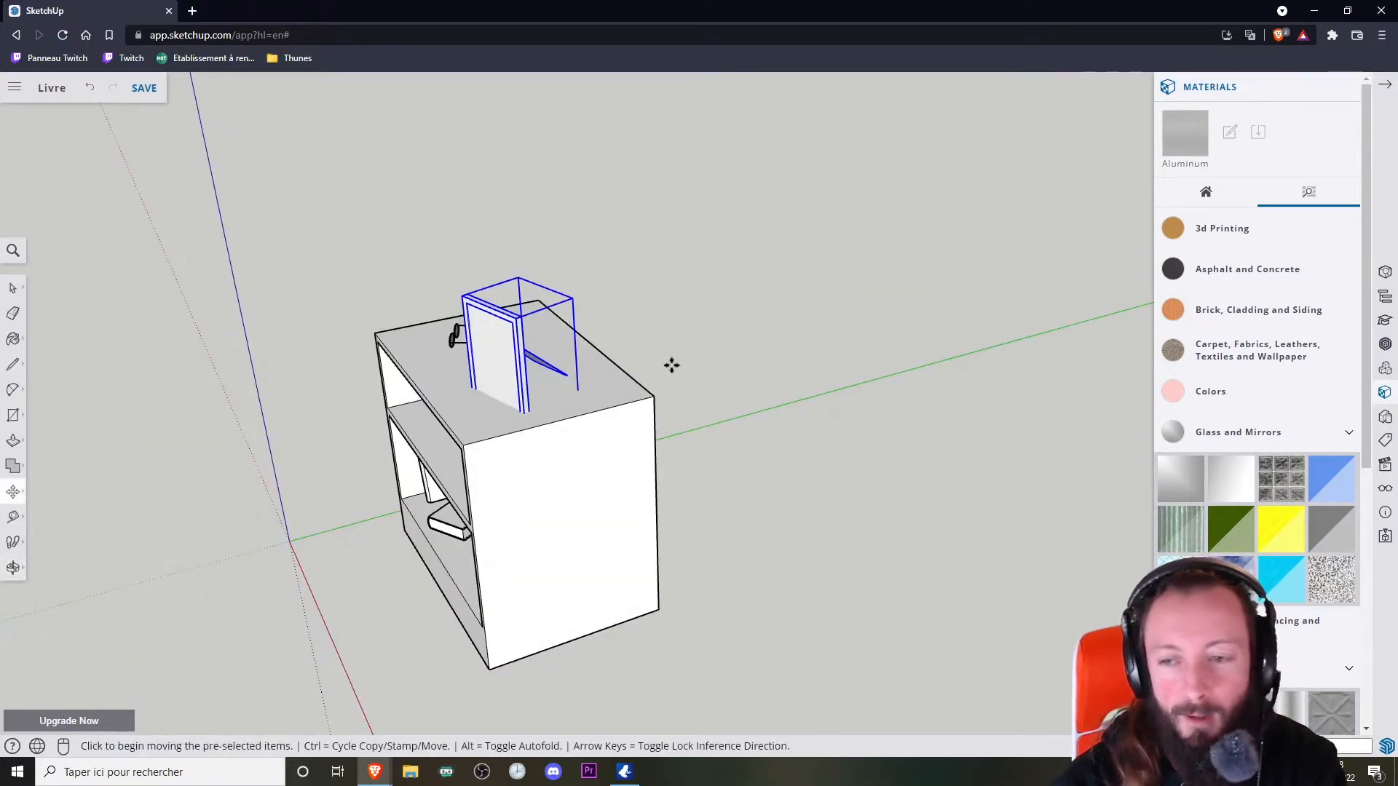
Step: Try to rotate the frame component so it leans back towards its rear support
middle_drag(671, 365, 294, 413)
scroll(537, 314, up, 3)
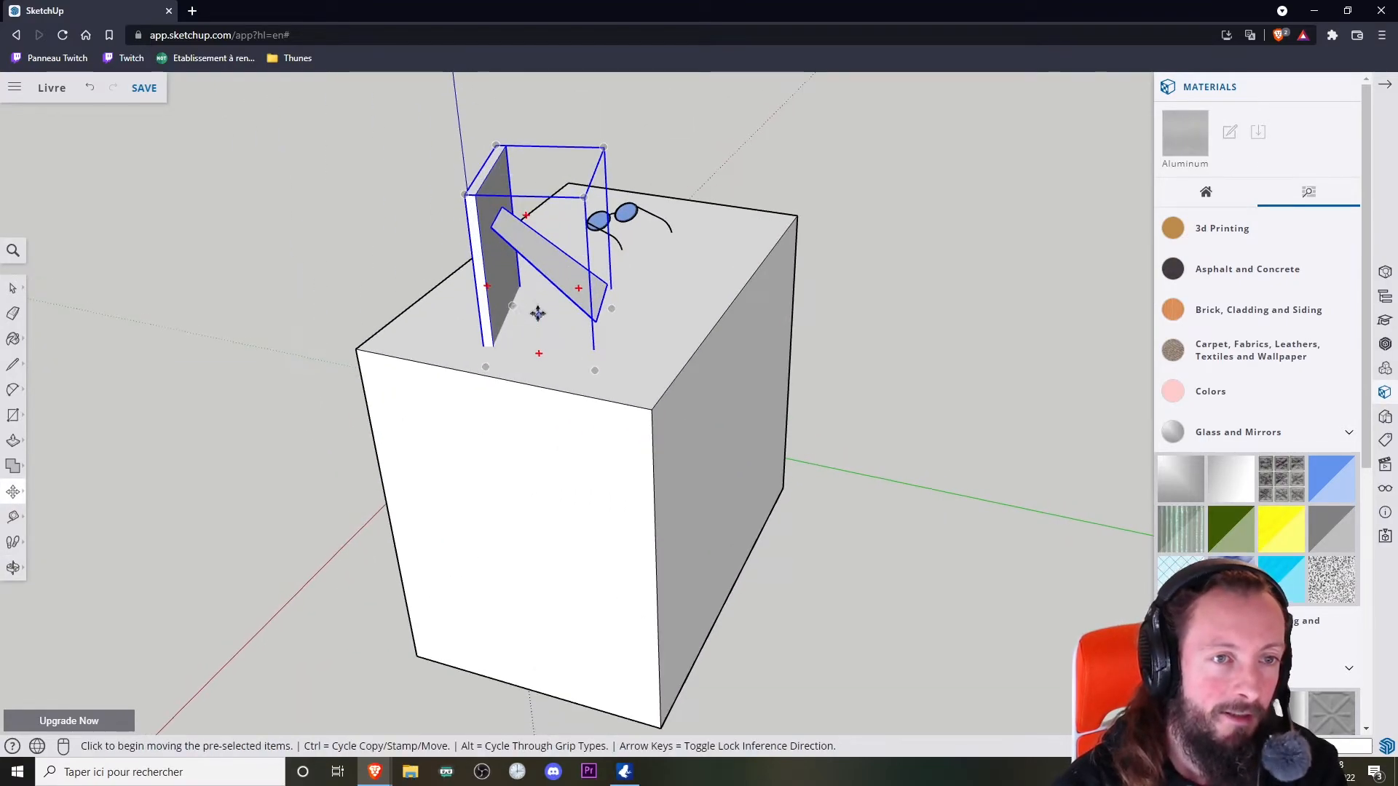
shift+middle_drag(540, 293, 565, 365)
scroll(568, 350, up, 3)
key(m)
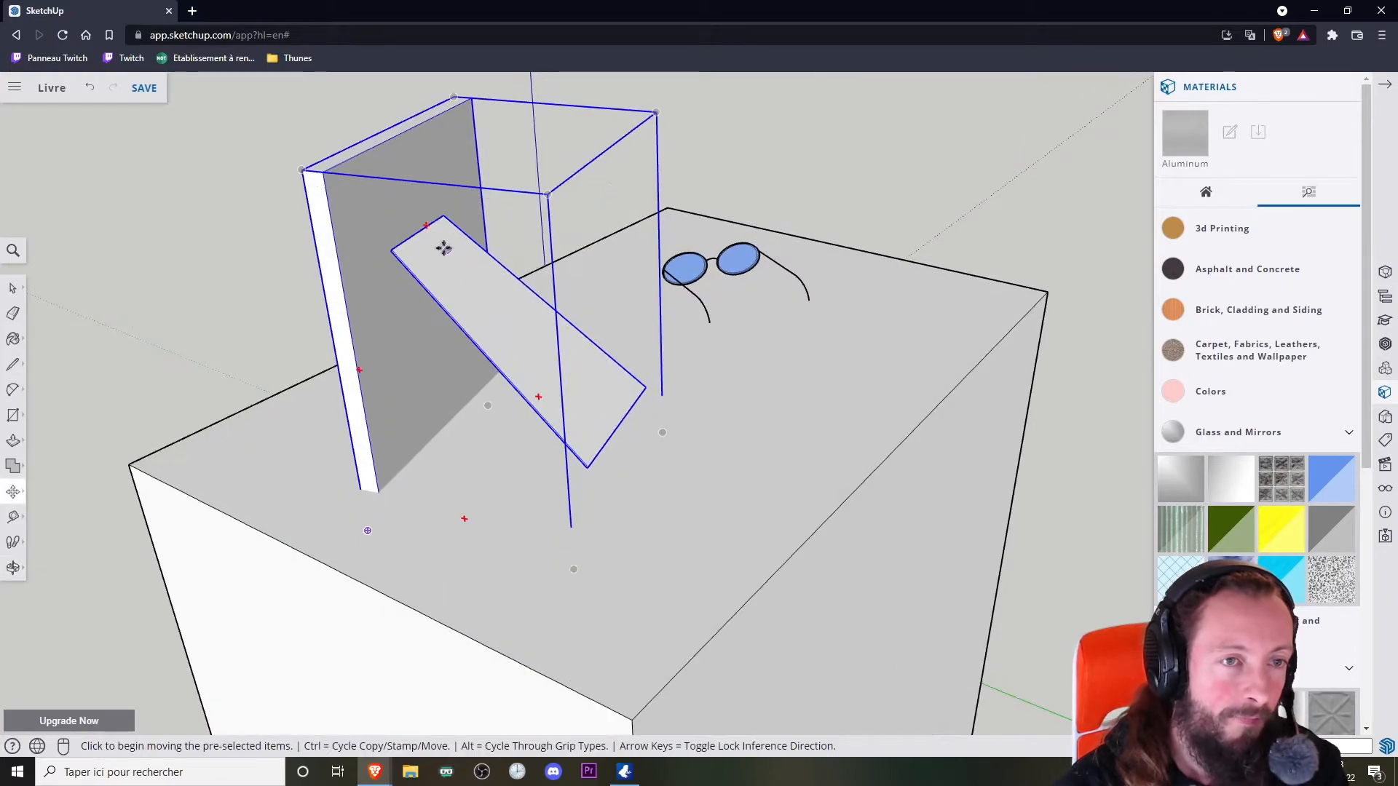
middle_drag(431, 284, 580, 390)
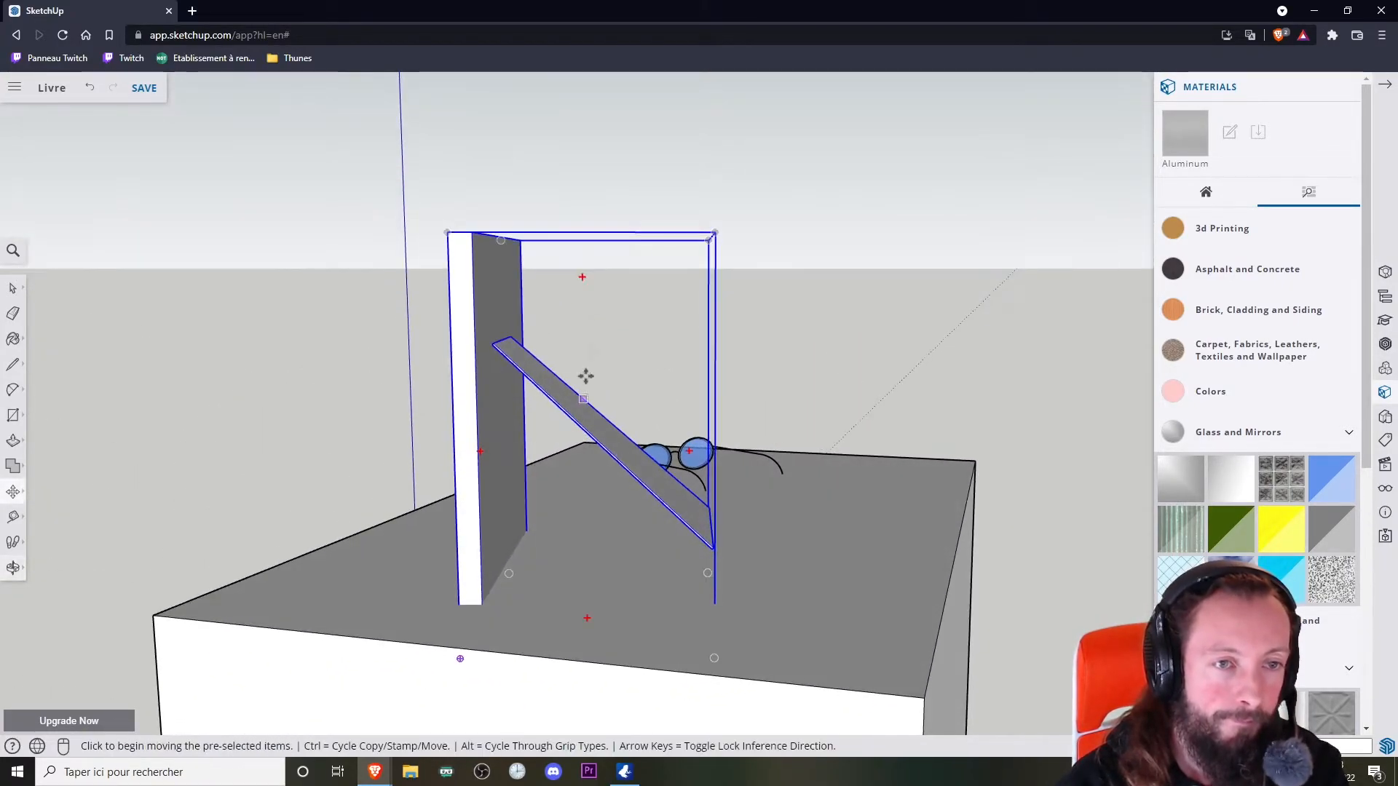
key(q)
click(582, 280)
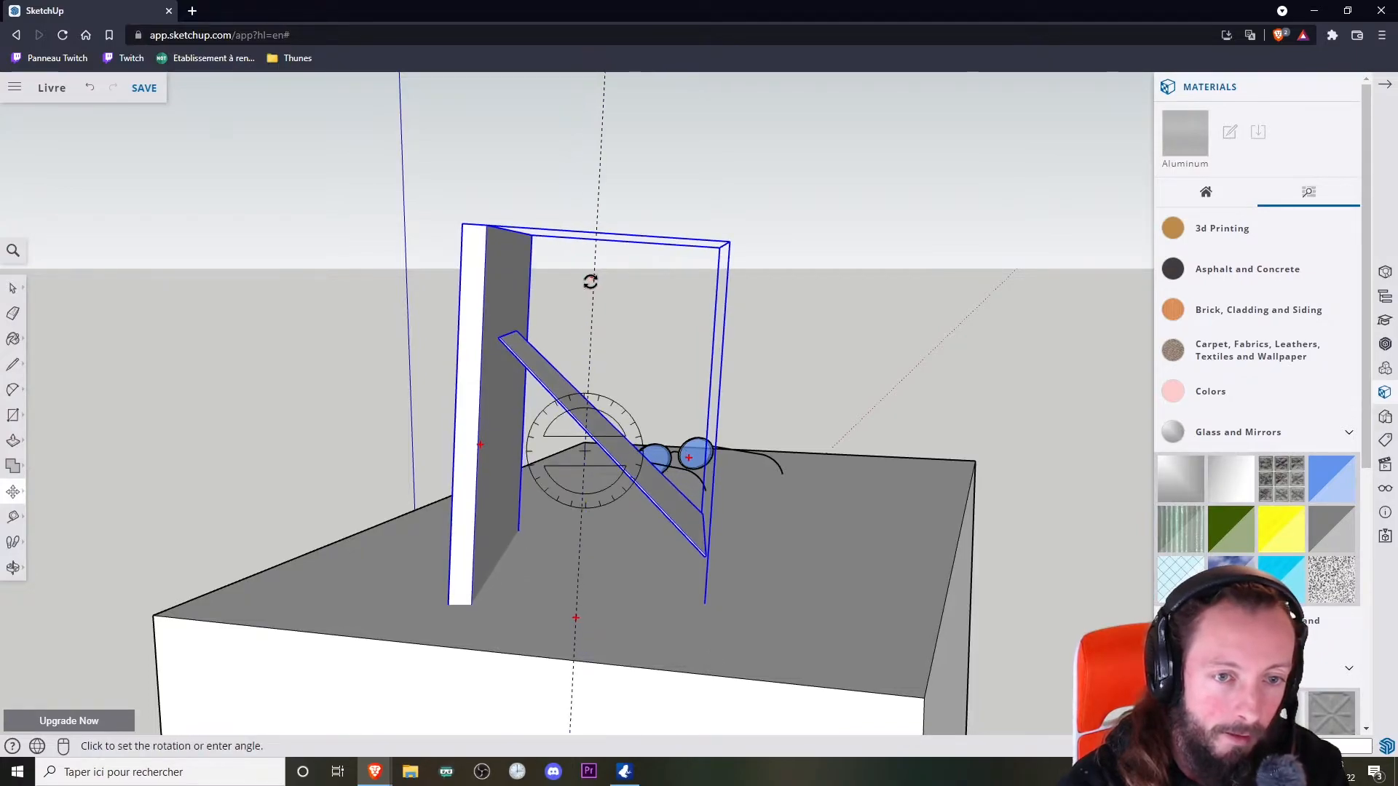
click(580, 279)
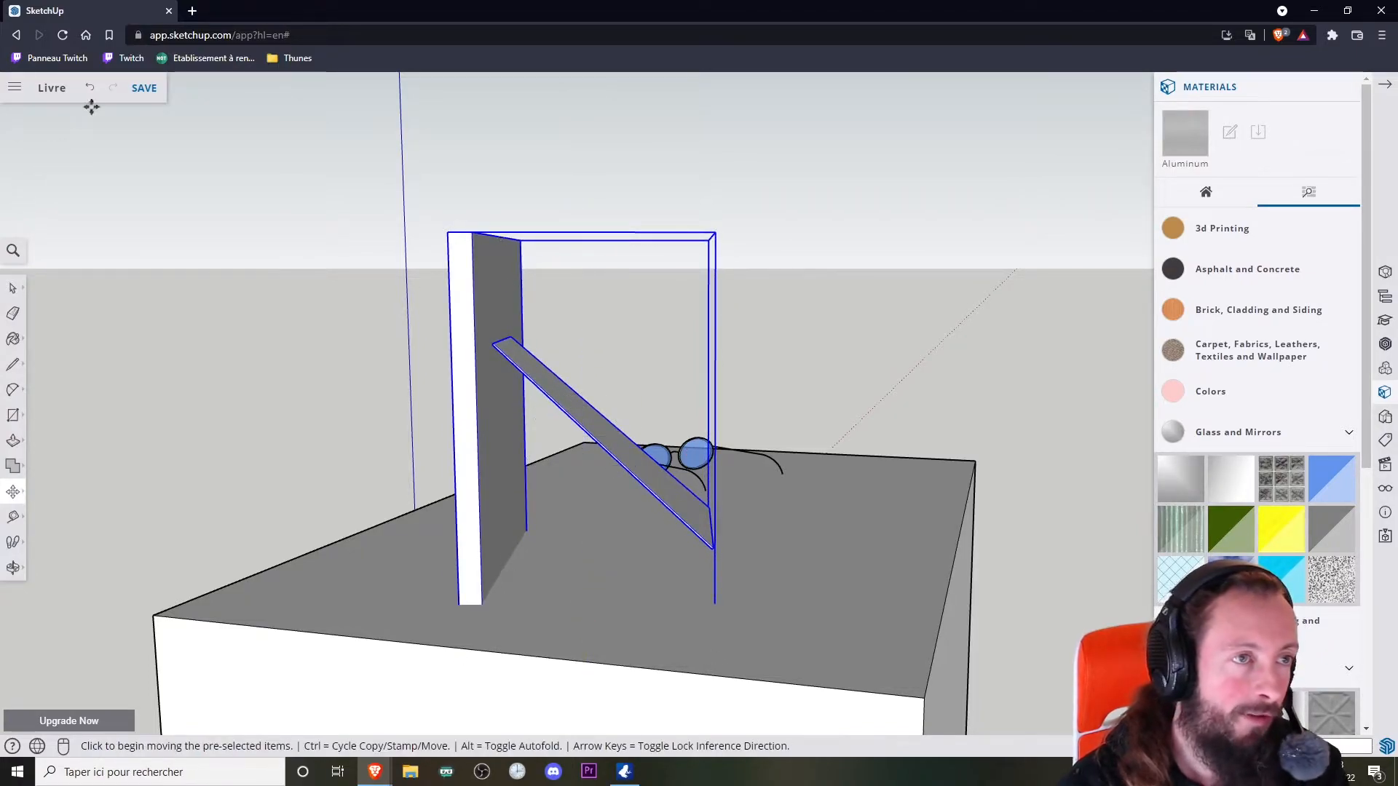
Step: Scale the frame component down uniformly from its upper rear corner
mouse_move(18, 497)
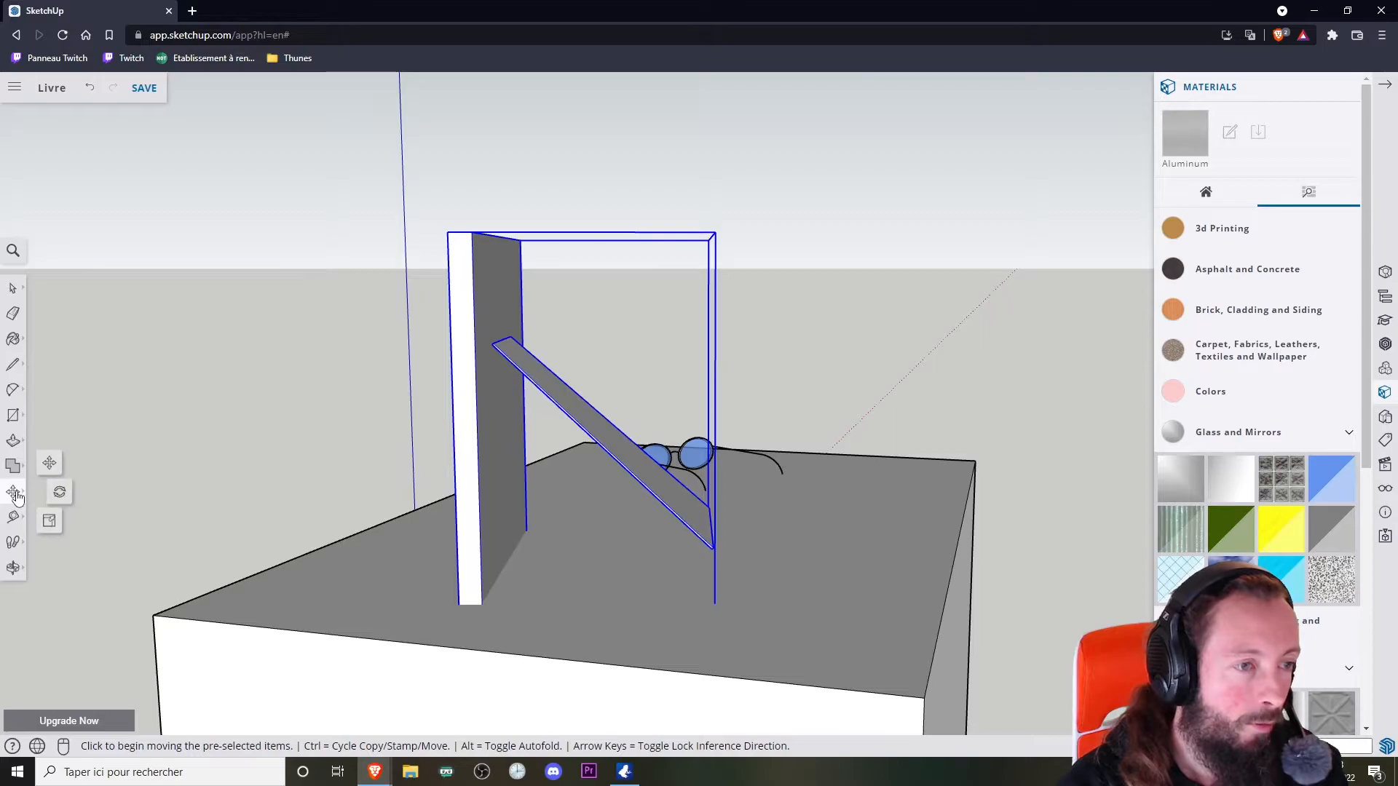
click(48, 522)
middle_drag(206, 487, 803, 330)
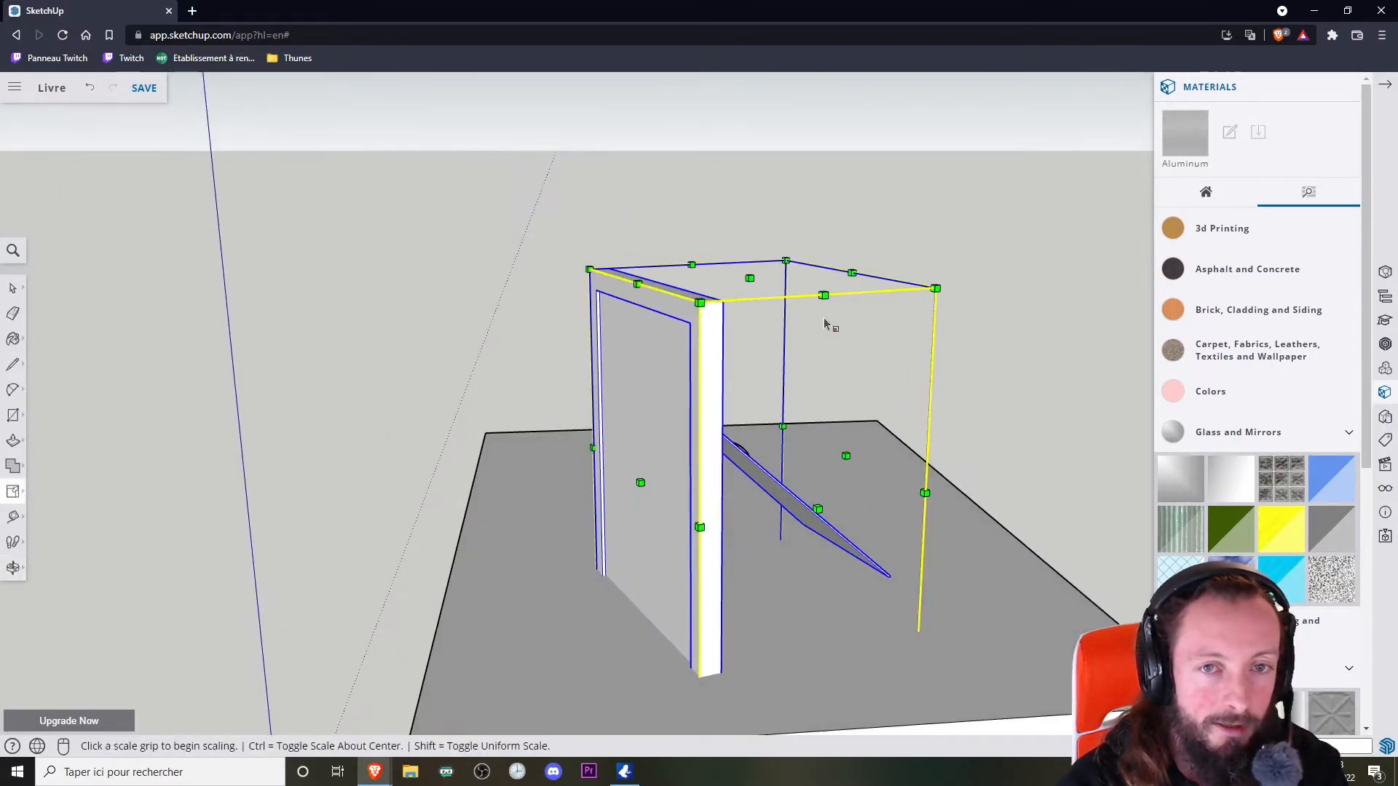
click(935, 287)
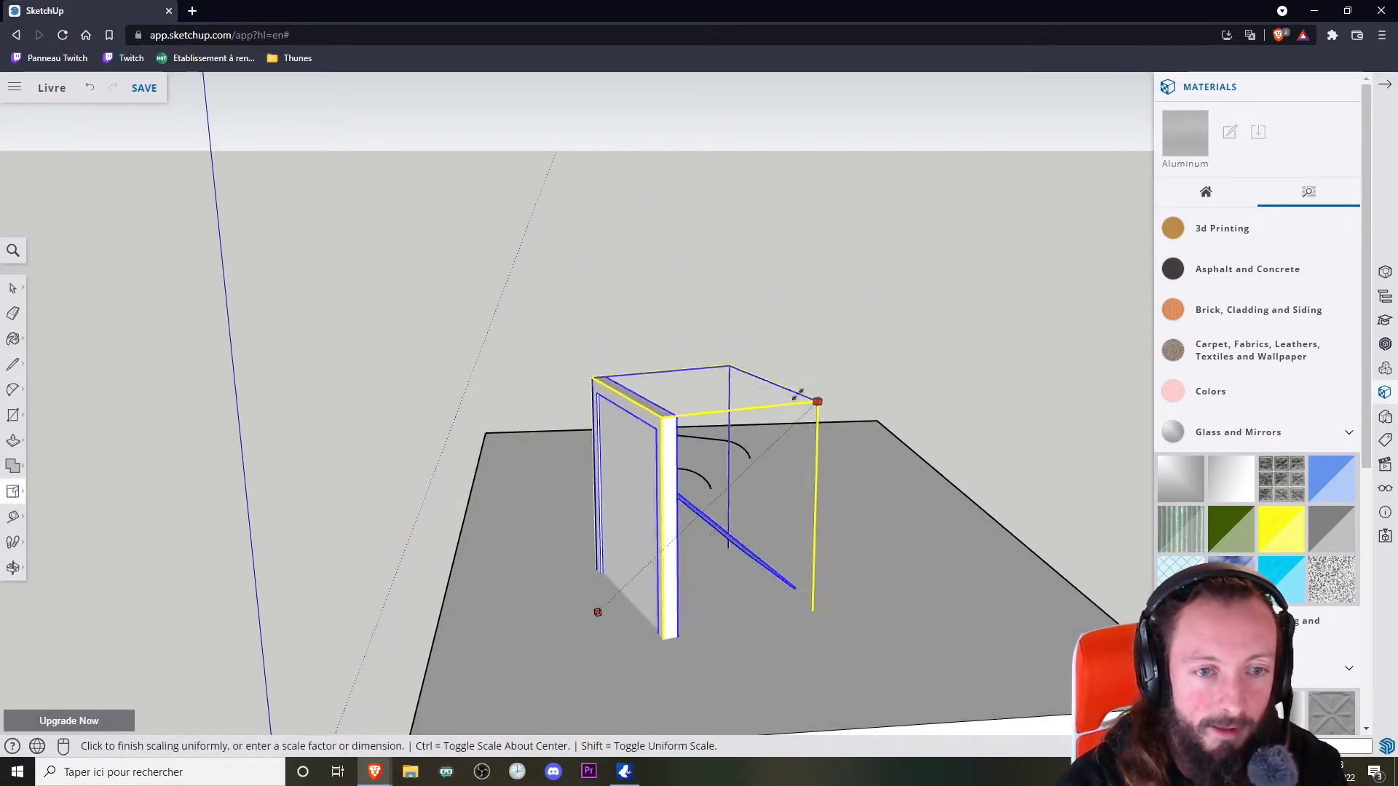
click(759, 416)
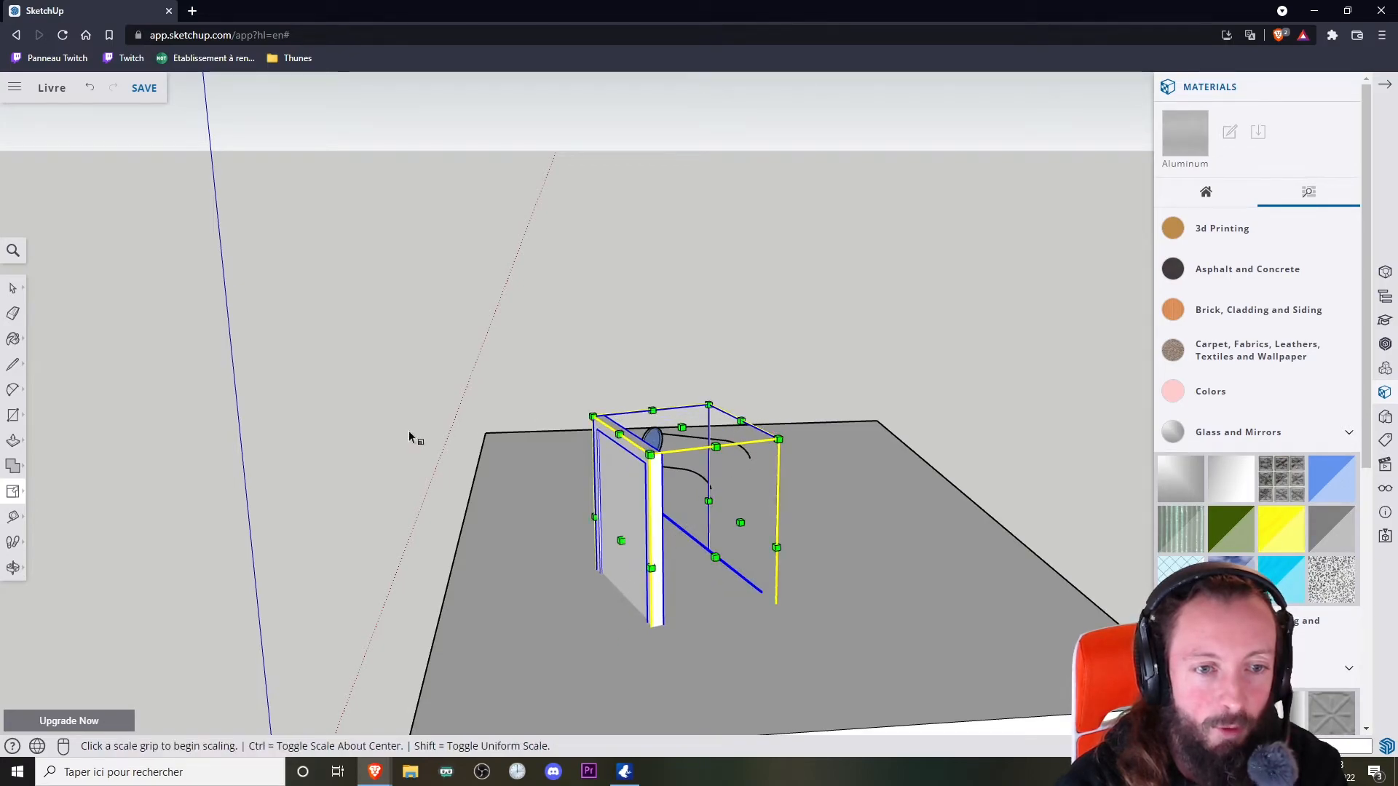
Step: Move the scaled frame component off the bookcase into free space so its bottom corners are accessible
click(13, 499)
click(48, 467)
click(652, 541)
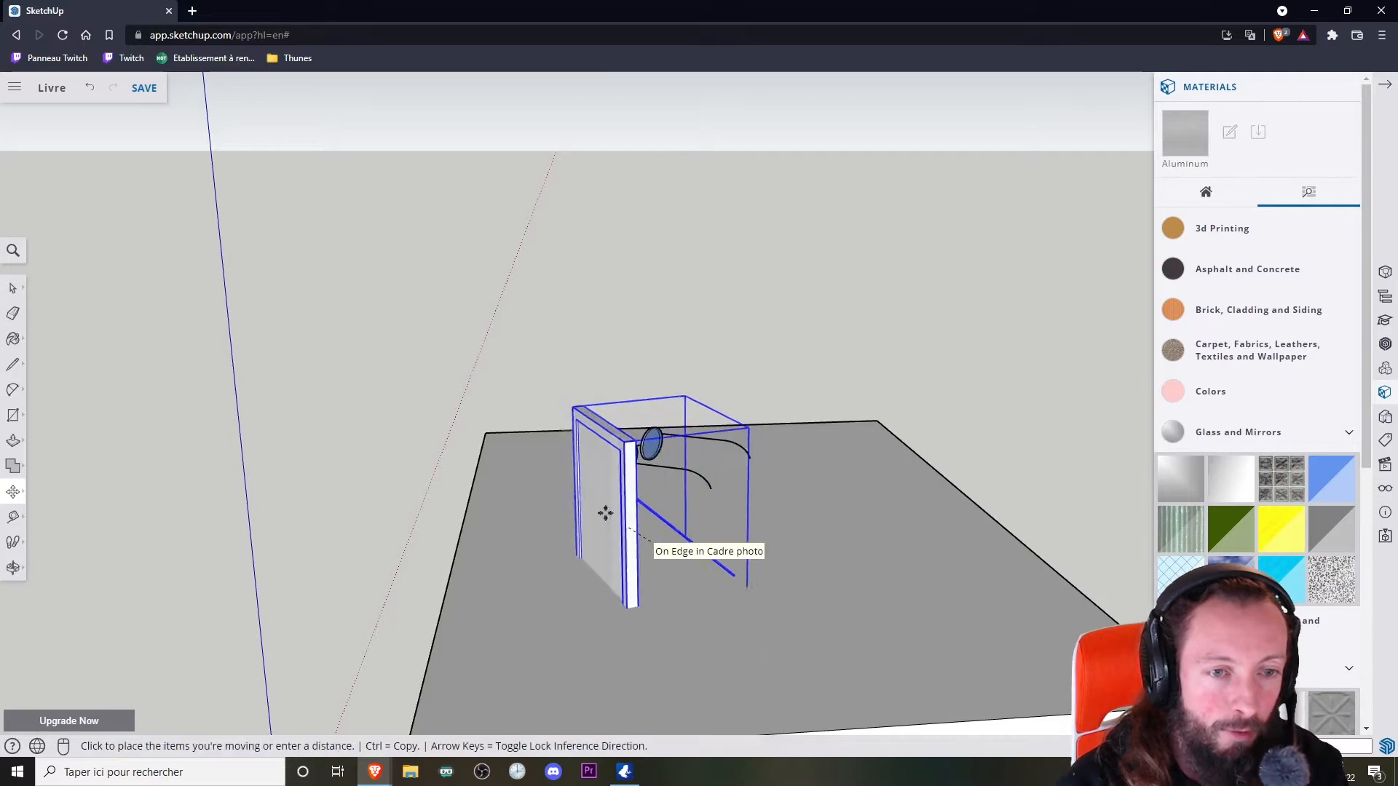
click(395, 488)
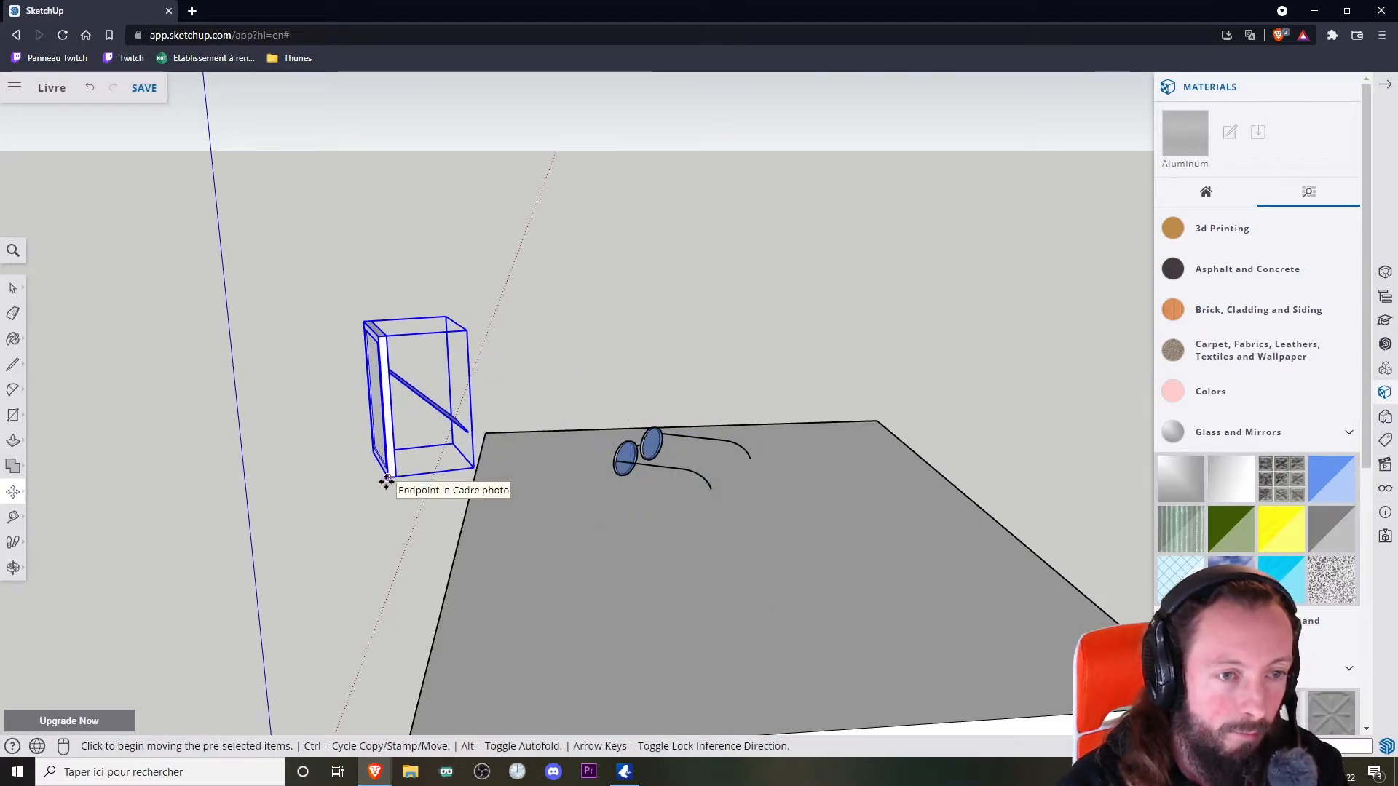
click(386, 483)
click(372, 523)
Step: Try to move the frame by a point on its side edge onto the bookcase's top surface
scroll(305, 494, up, 2)
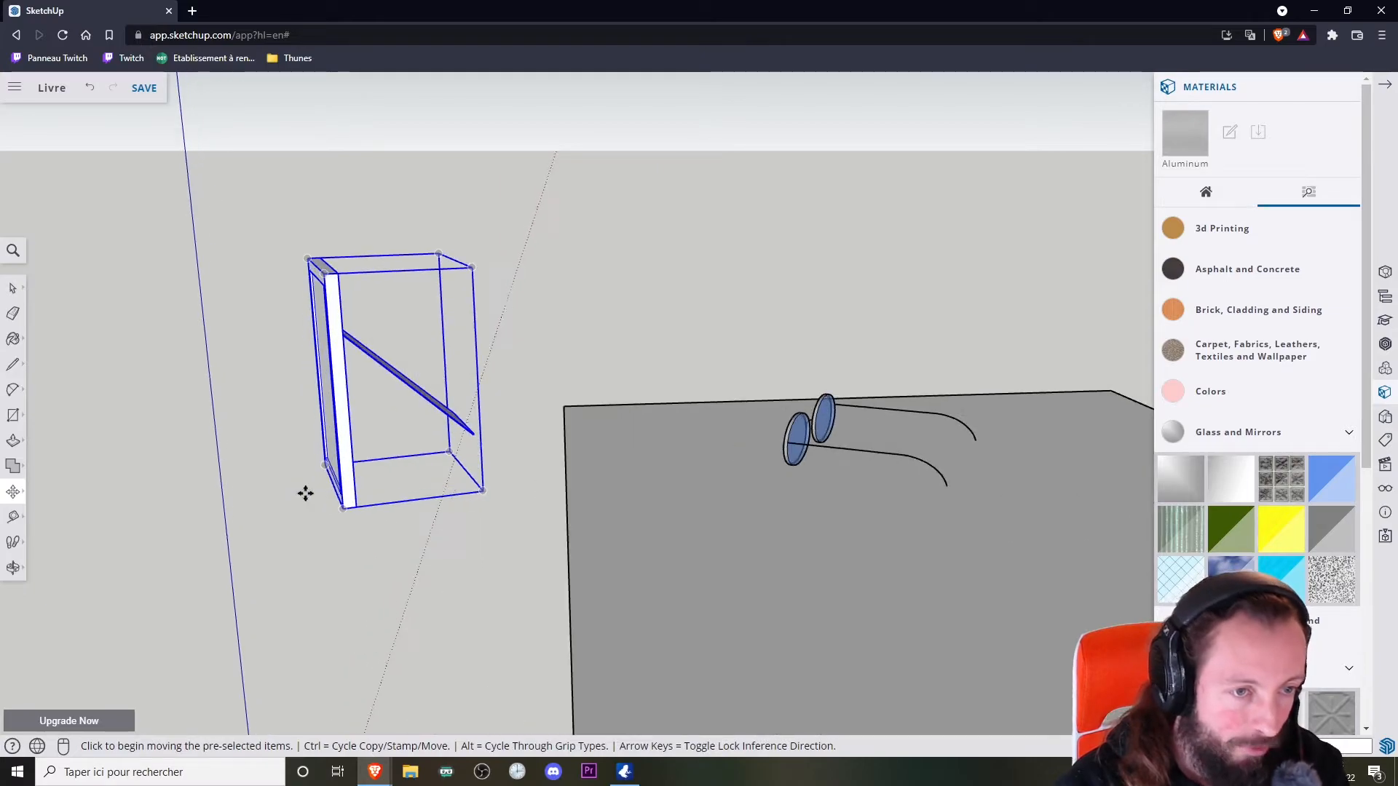
click(337, 447)
scroll(336, 447, down, 2)
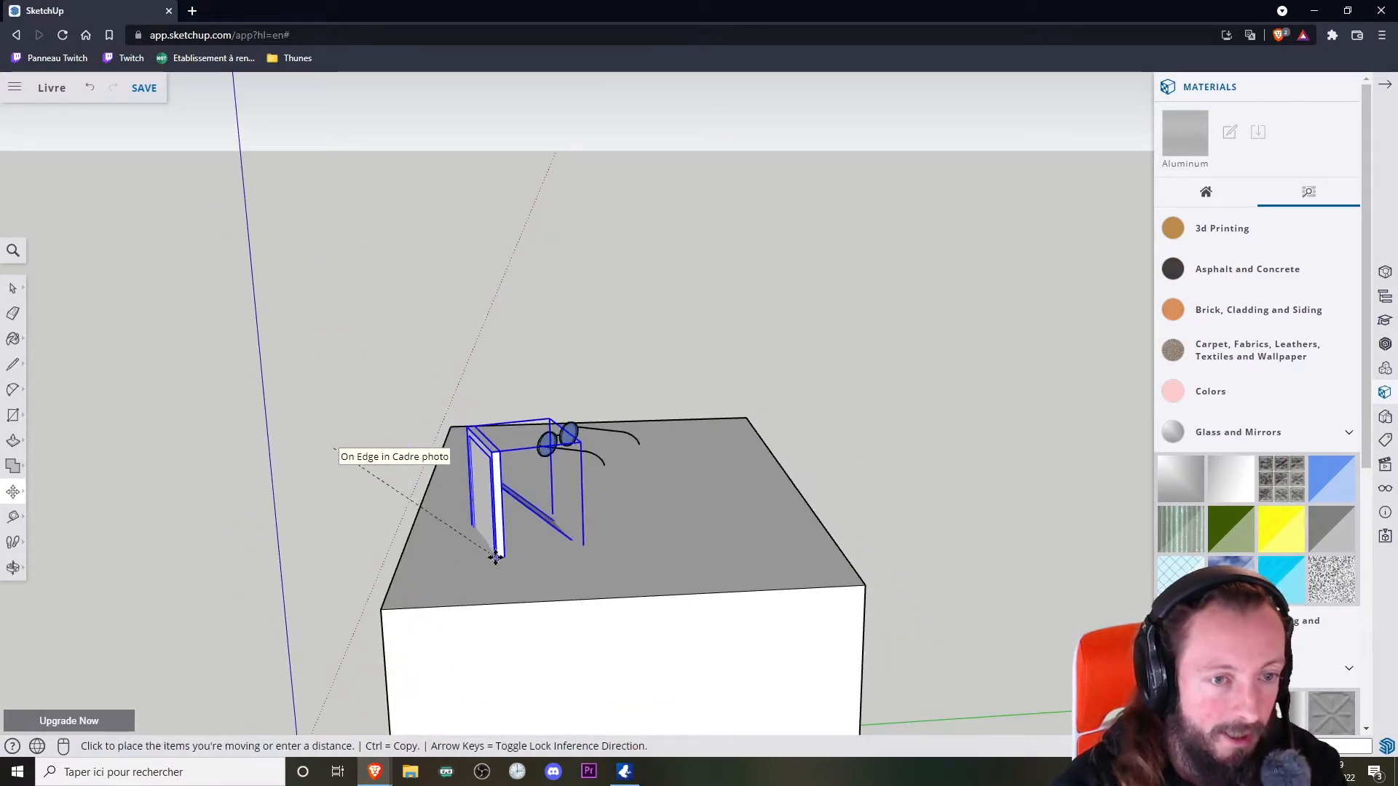
click(334, 507)
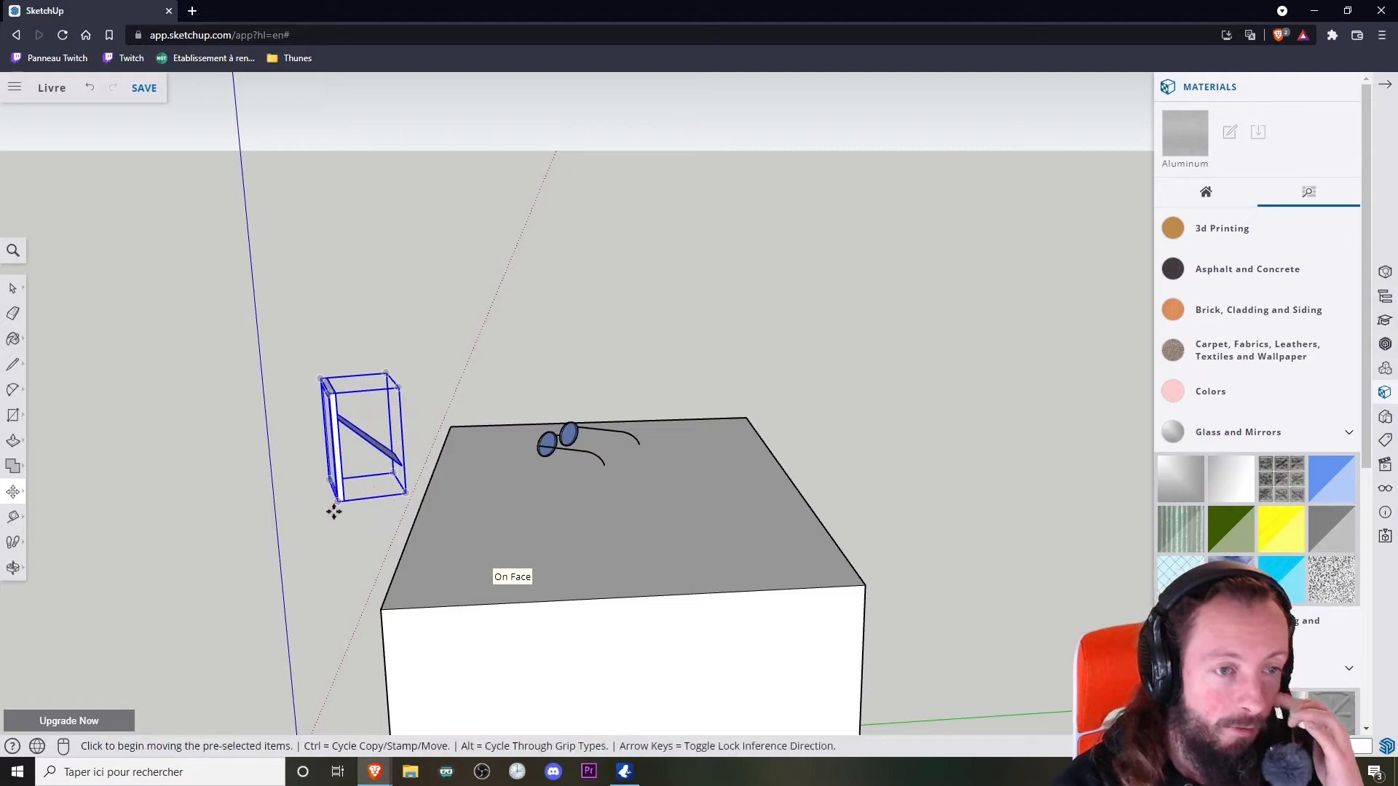
Step: Move the frame by its bottom front corner onto the bookcase's top surface
scroll(332, 497, up, 2)
scroll(335, 497, up, 2)
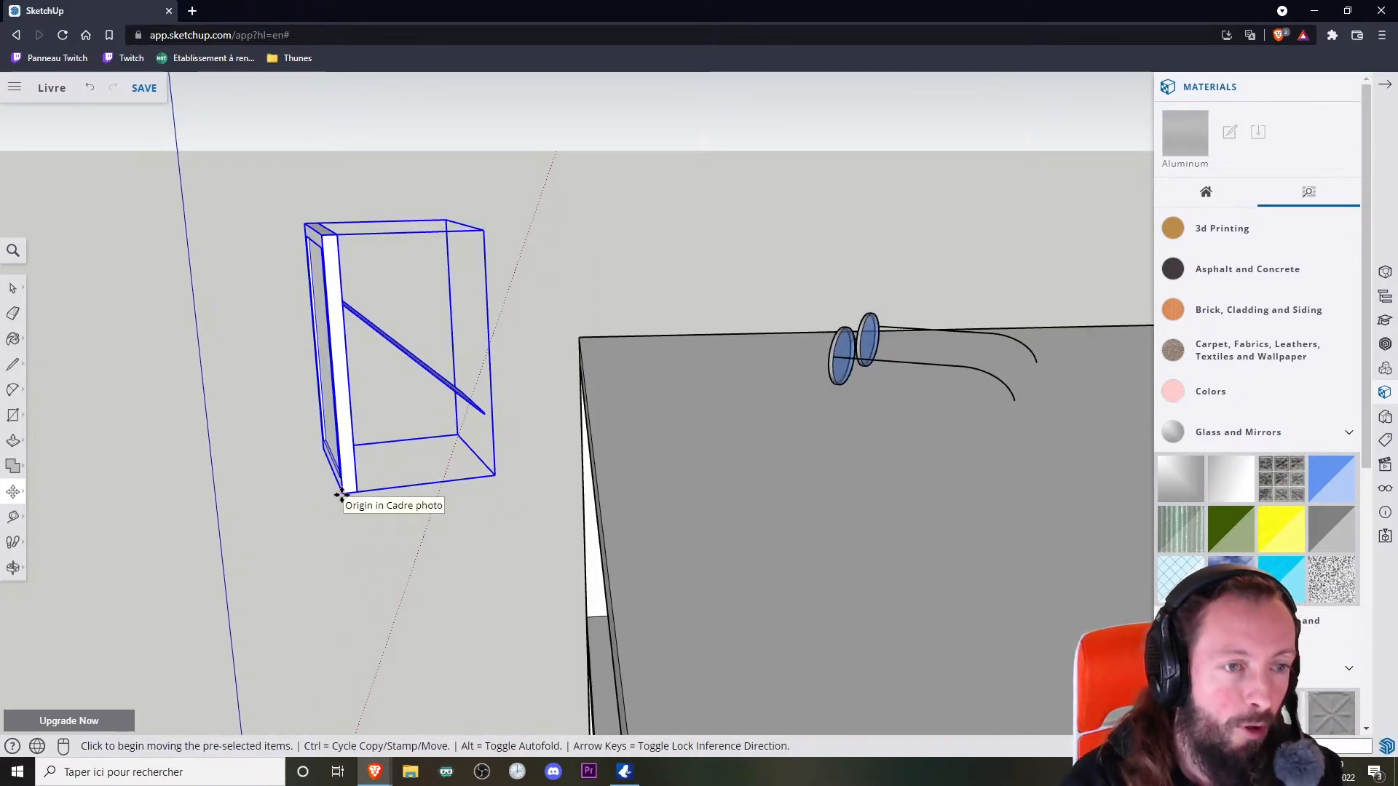
click(341, 495)
scroll(306, 488, down, 3)
click(452, 549)
Step: Rotate the frame component so it leans back and its rear support swings down towards the bookcase top
middle_drag(609, 539, 477, 489)
scroll(412, 366, up, 3)
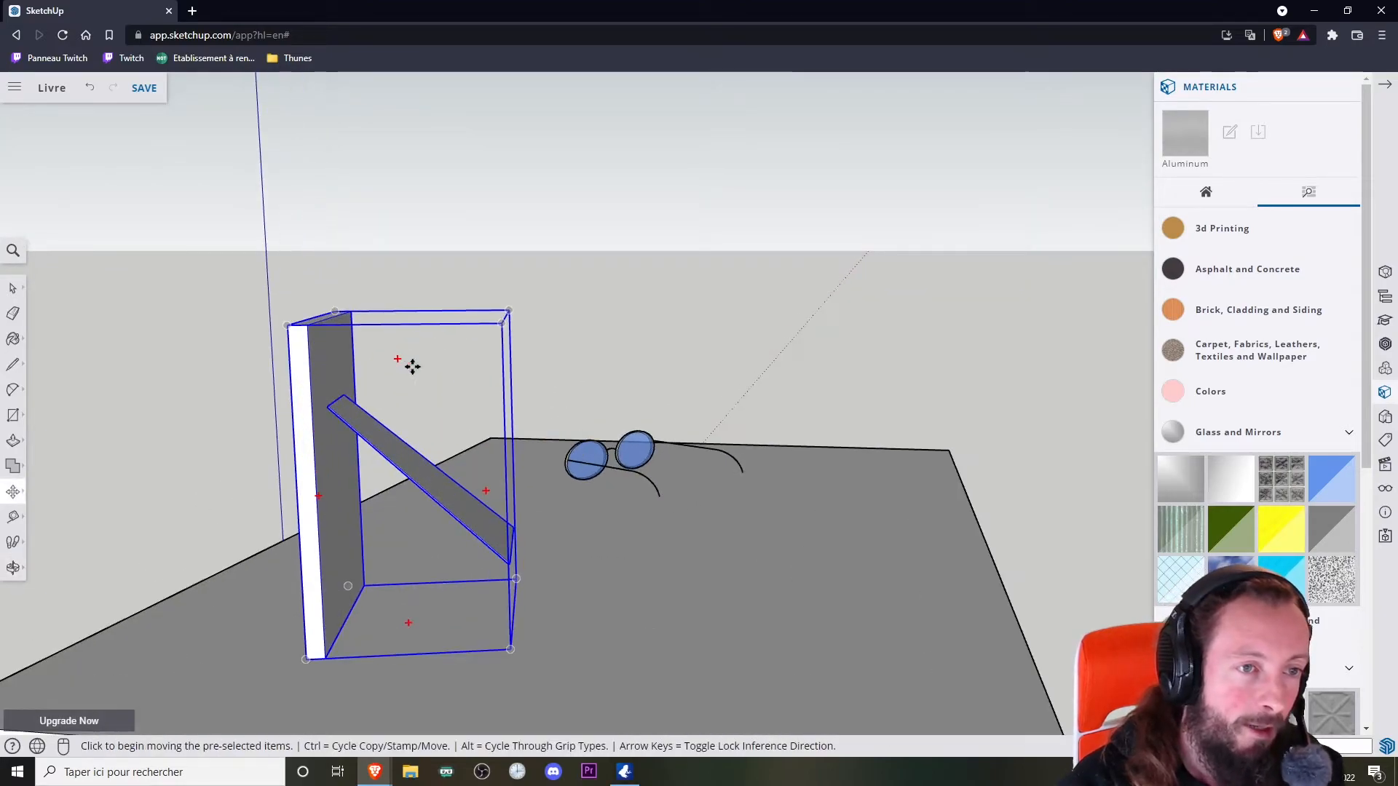
middle_drag(412, 366, 418, 350)
click(401, 311)
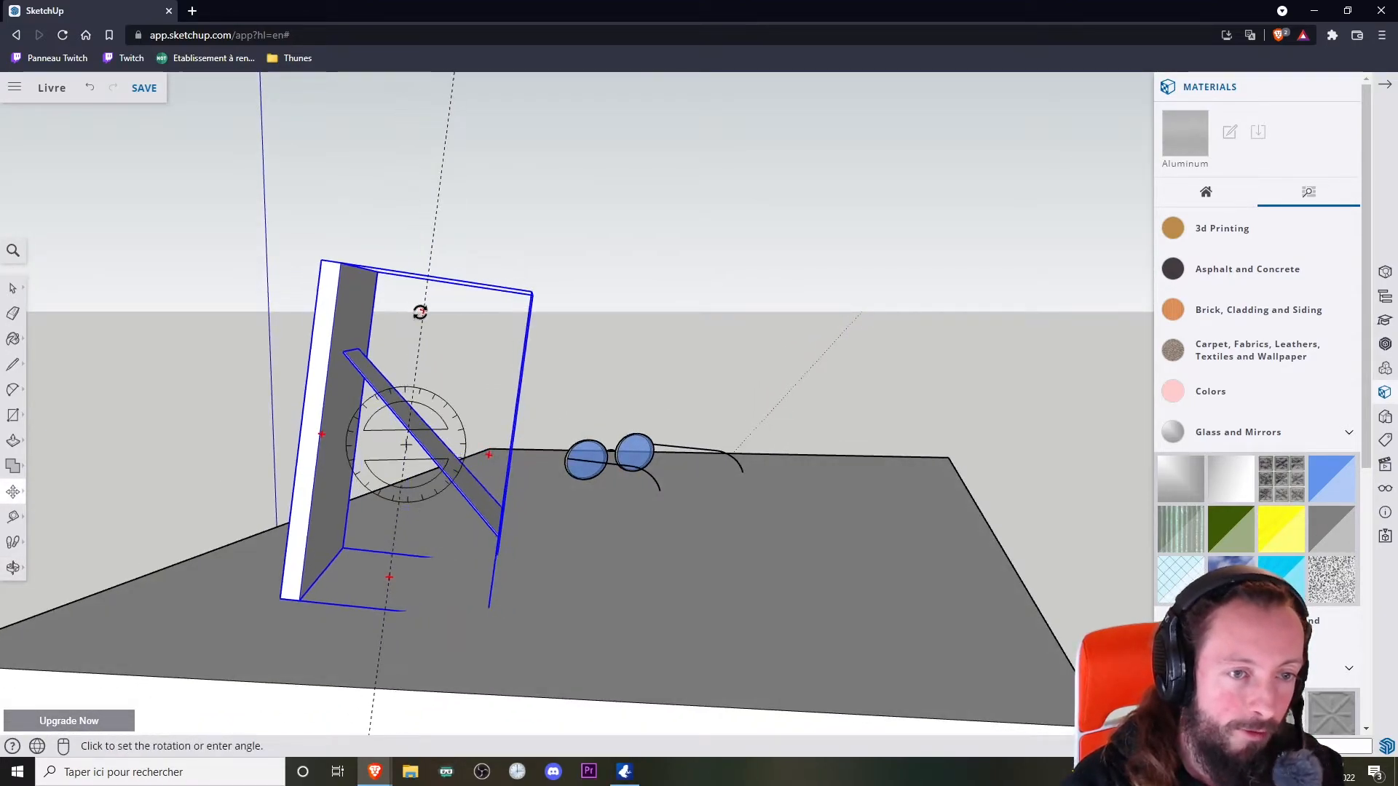
click(446, 318)
Step: Move the tilted frame by its bottom corner down onto the bookcase's top surface
middle_drag(445, 318, 506, 456)
key(m)
click(338, 472)
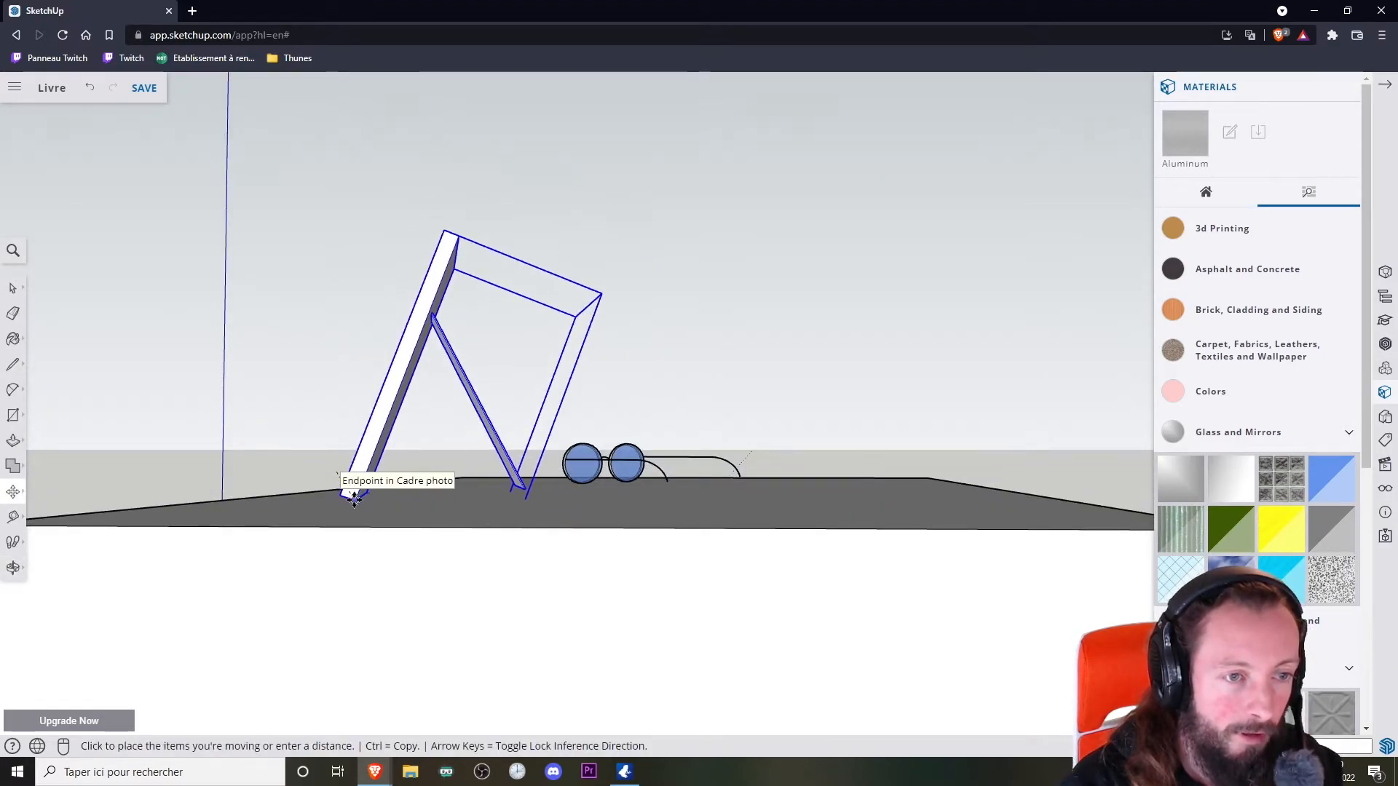
click(357, 502)
Step: Fine-tune the frame's backward lean and reseat its bottom corner on the bookcase top, then deselect it
middle_drag(357, 502, 510, 408)
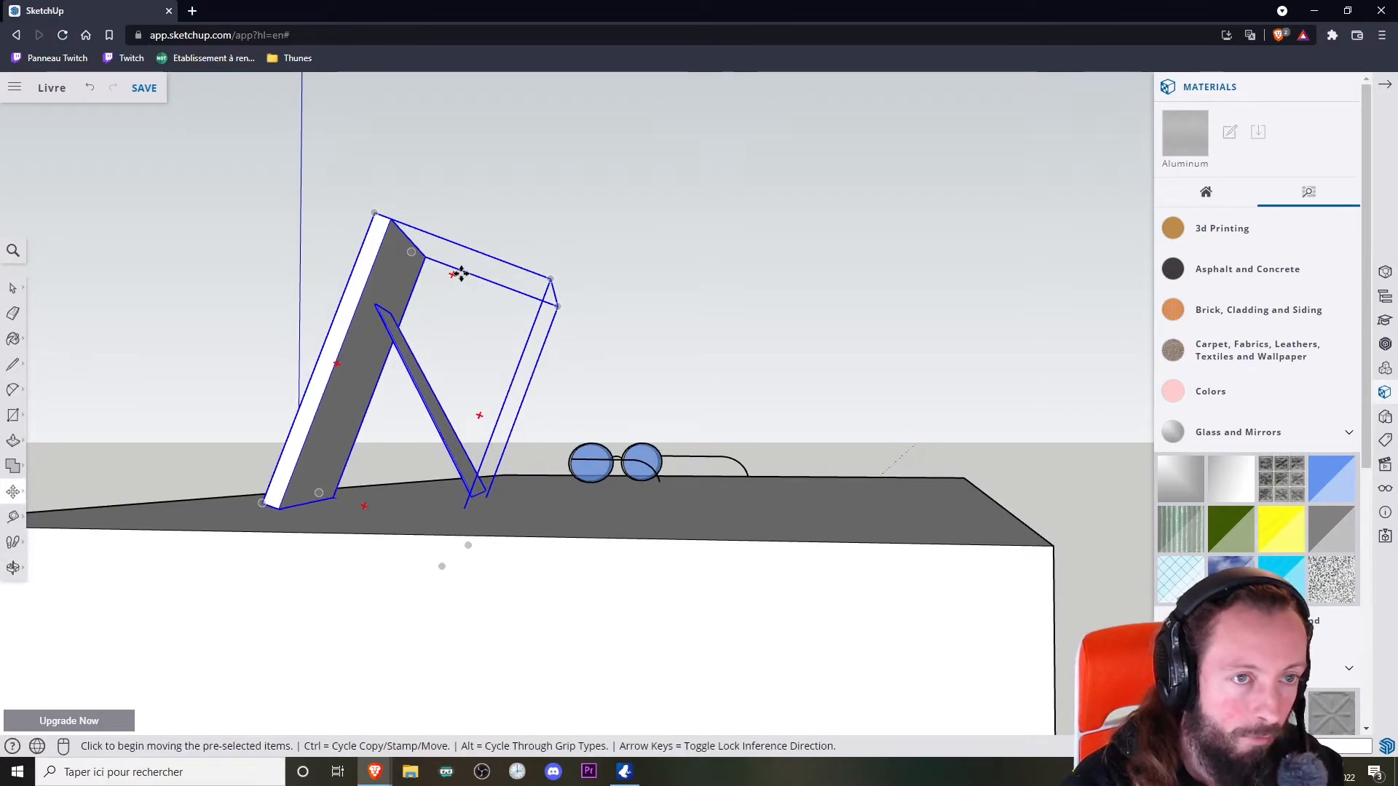
click(449, 276)
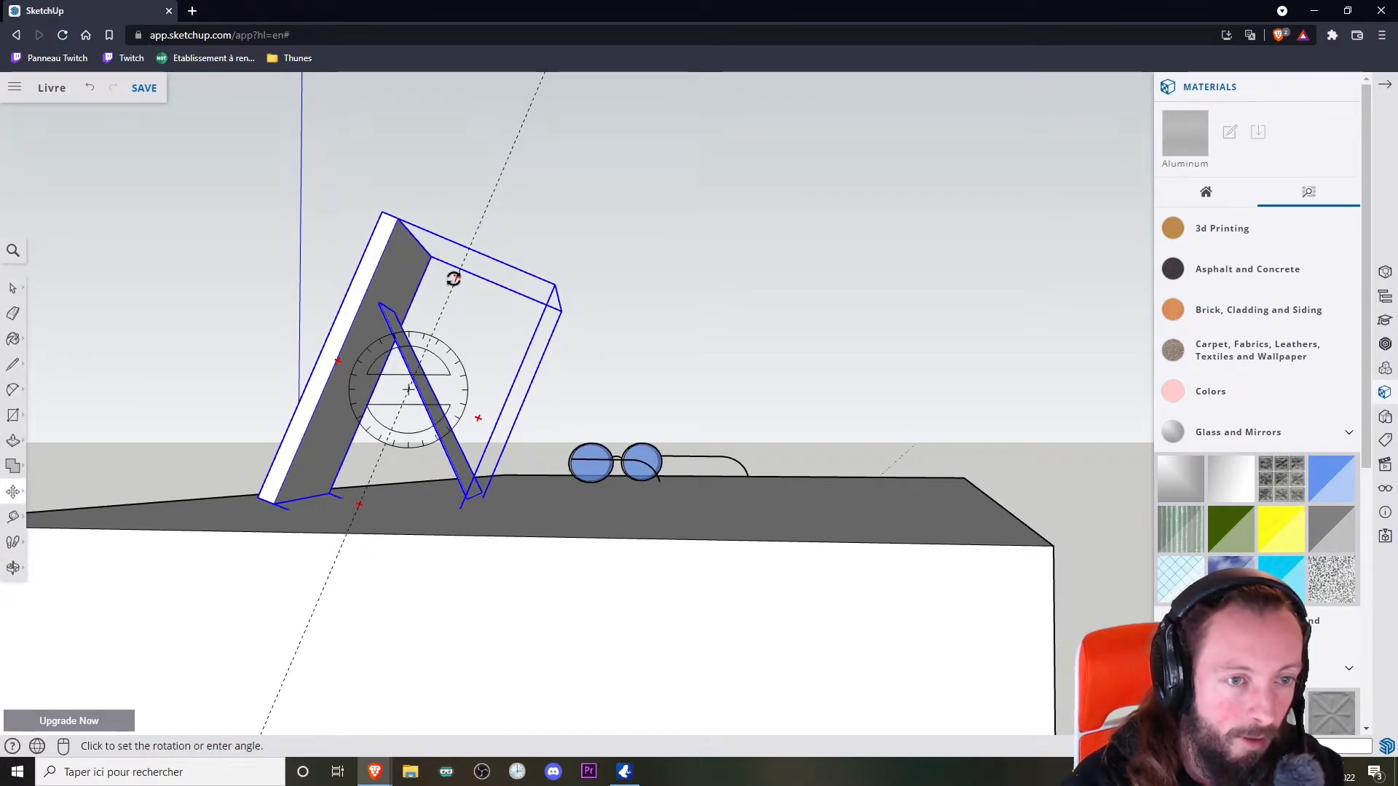
click(456, 274)
click(275, 503)
click(280, 508)
middle_drag(490, 445, 487, 440)
scroll(417, 474, up, 4)
middle_drag(555, 484, 537, 479)
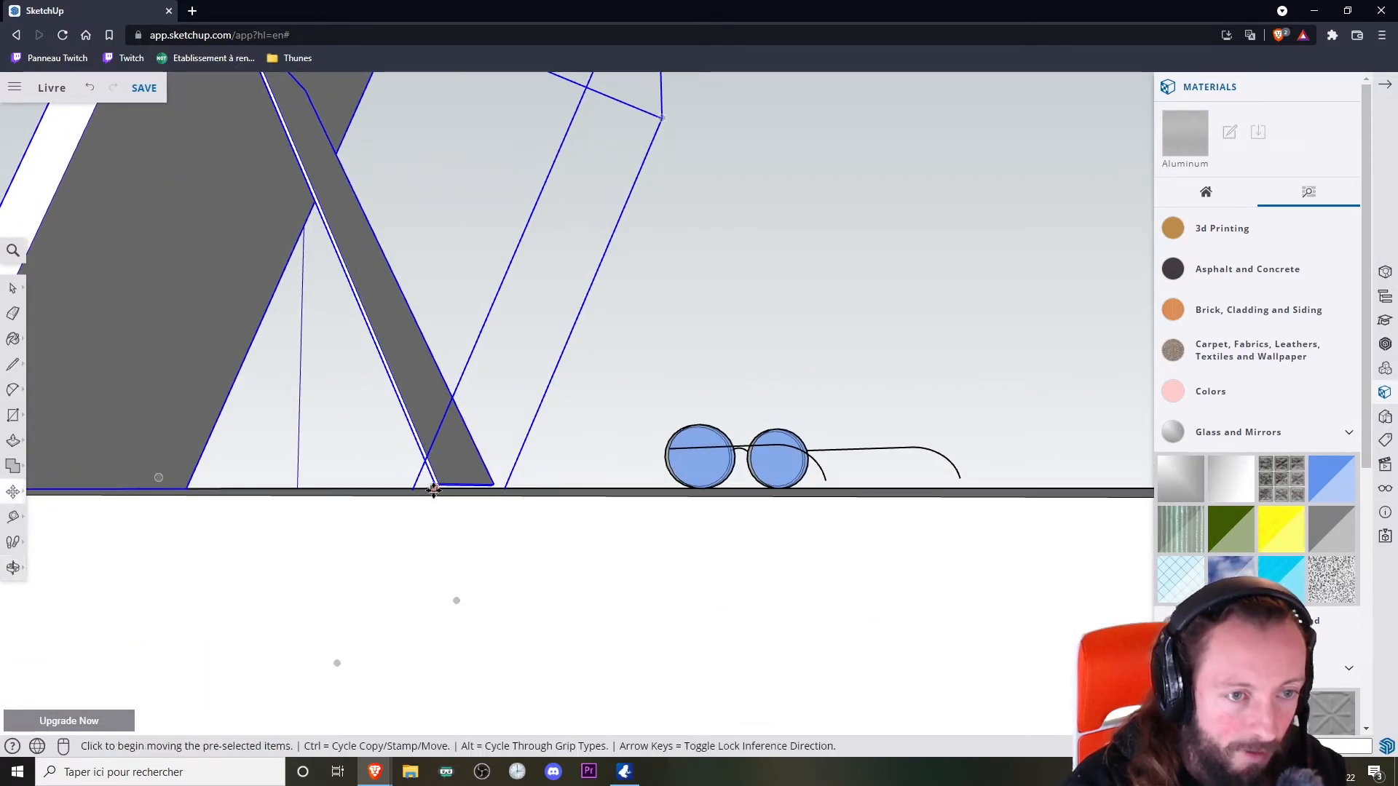
middle_drag(222, 400, 699, 501)
scroll(412, 435, down, 5)
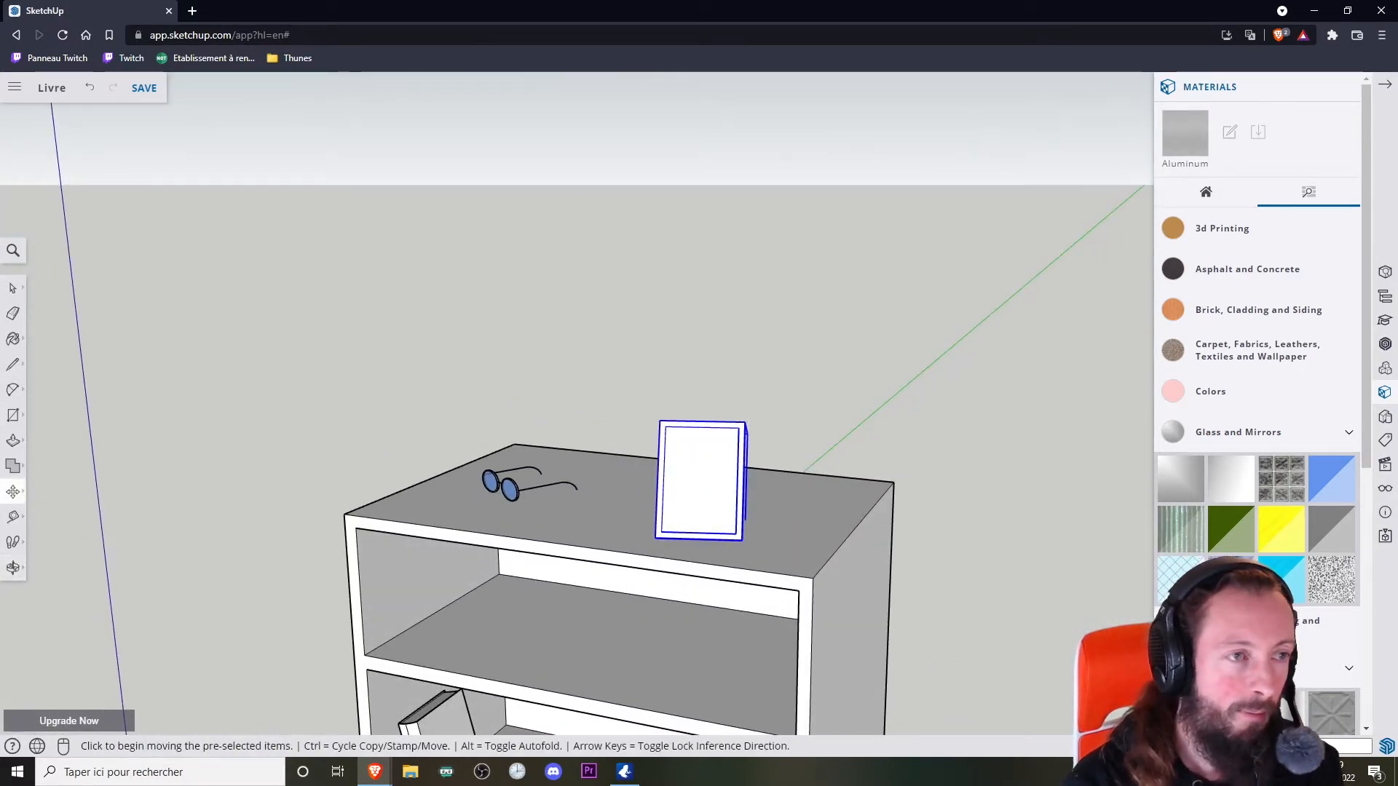
click(13, 289)
click(252, 410)
Step: Copy the book lying on the lower shelf to the upper shelf
middle_drag(730, 409, 519, 435)
scroll(550, 508, down, 3)
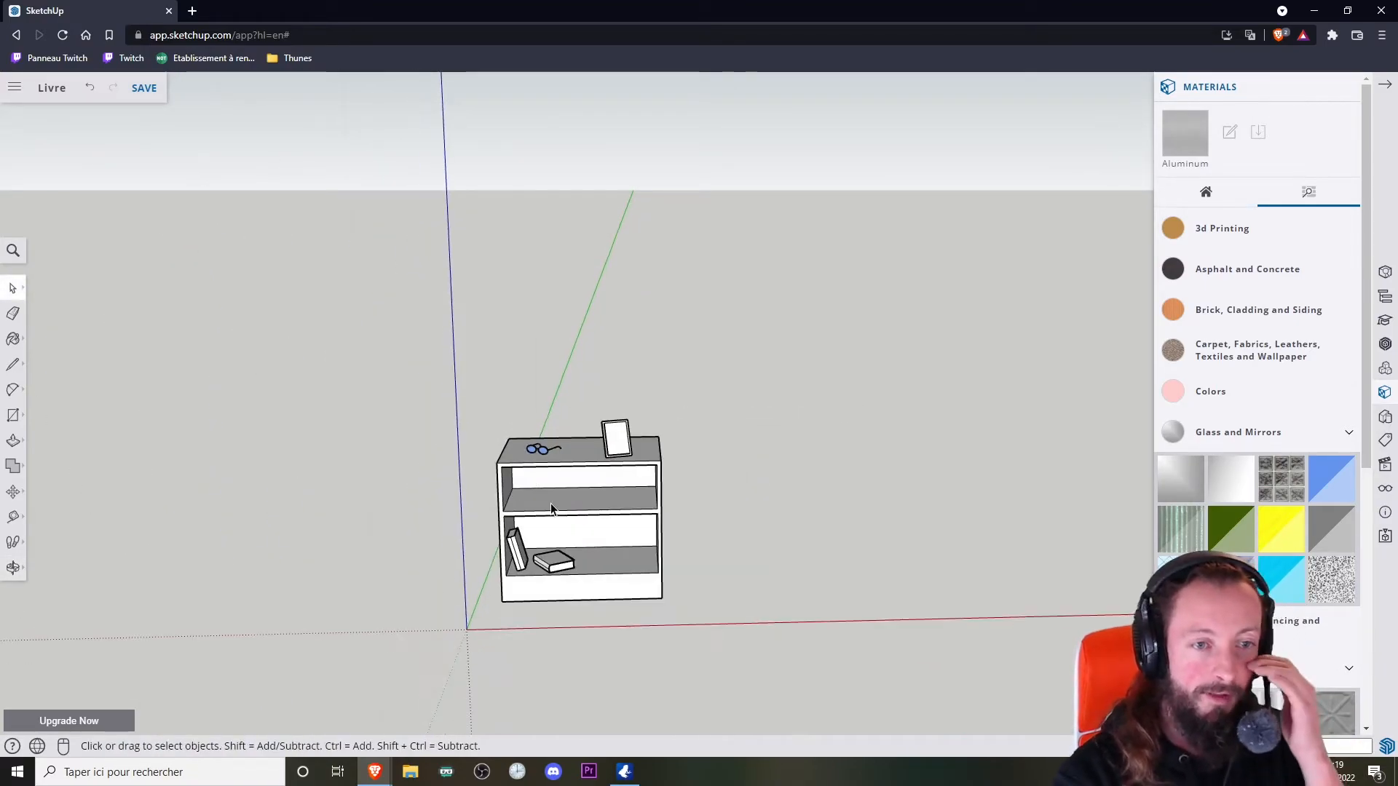
scroll(560, 565, up, 3)
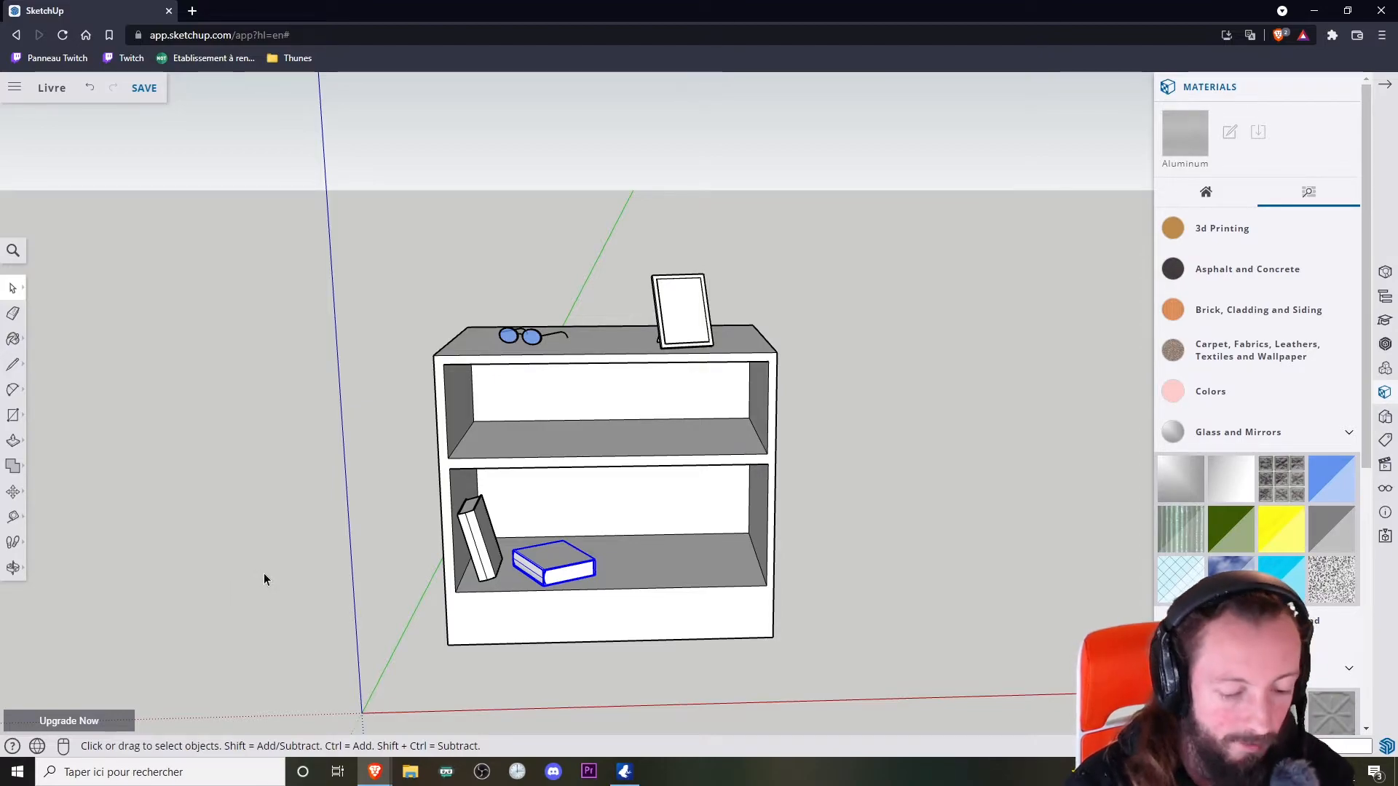
click(13, 493)
scroll(591, 572, up, 6)
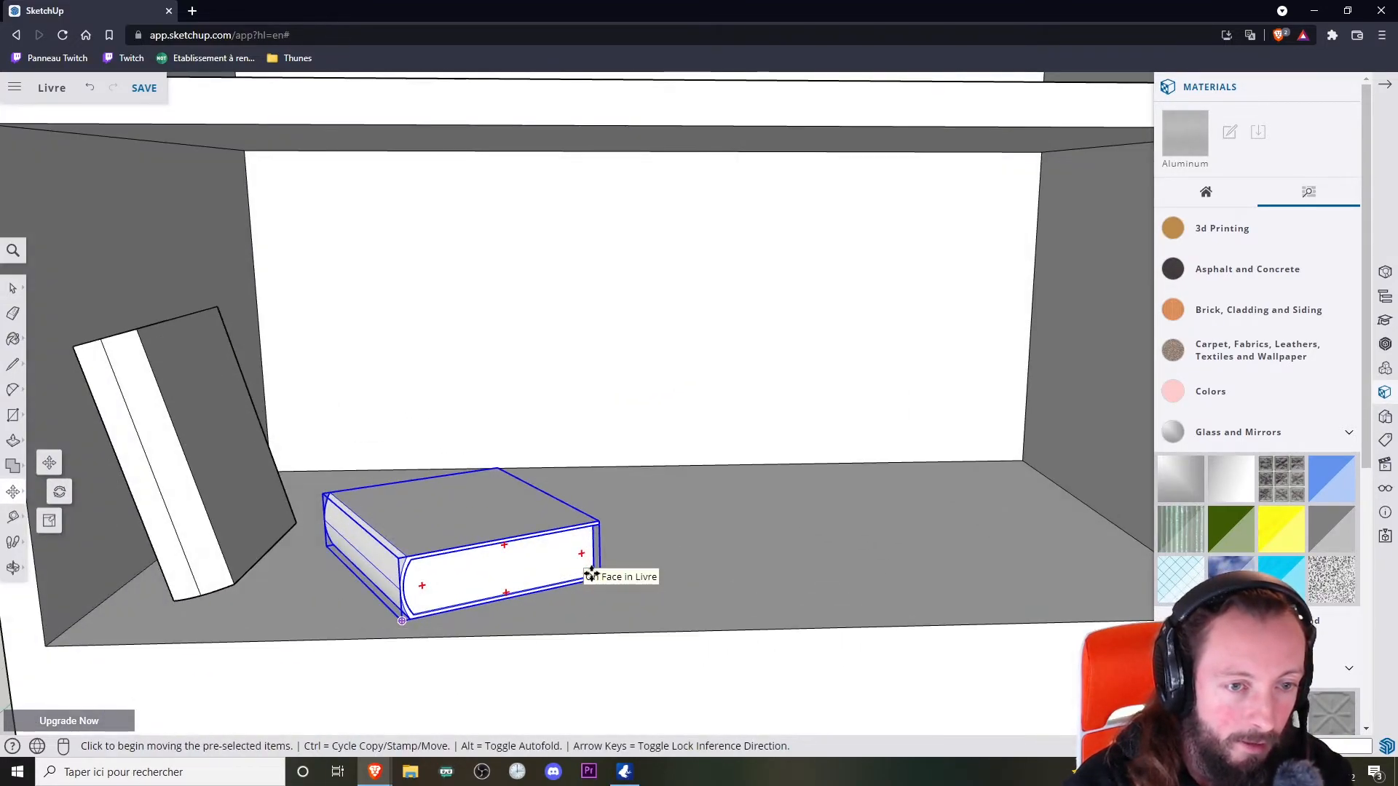
key(ctrl)
scroll(573, 594, up, 5)
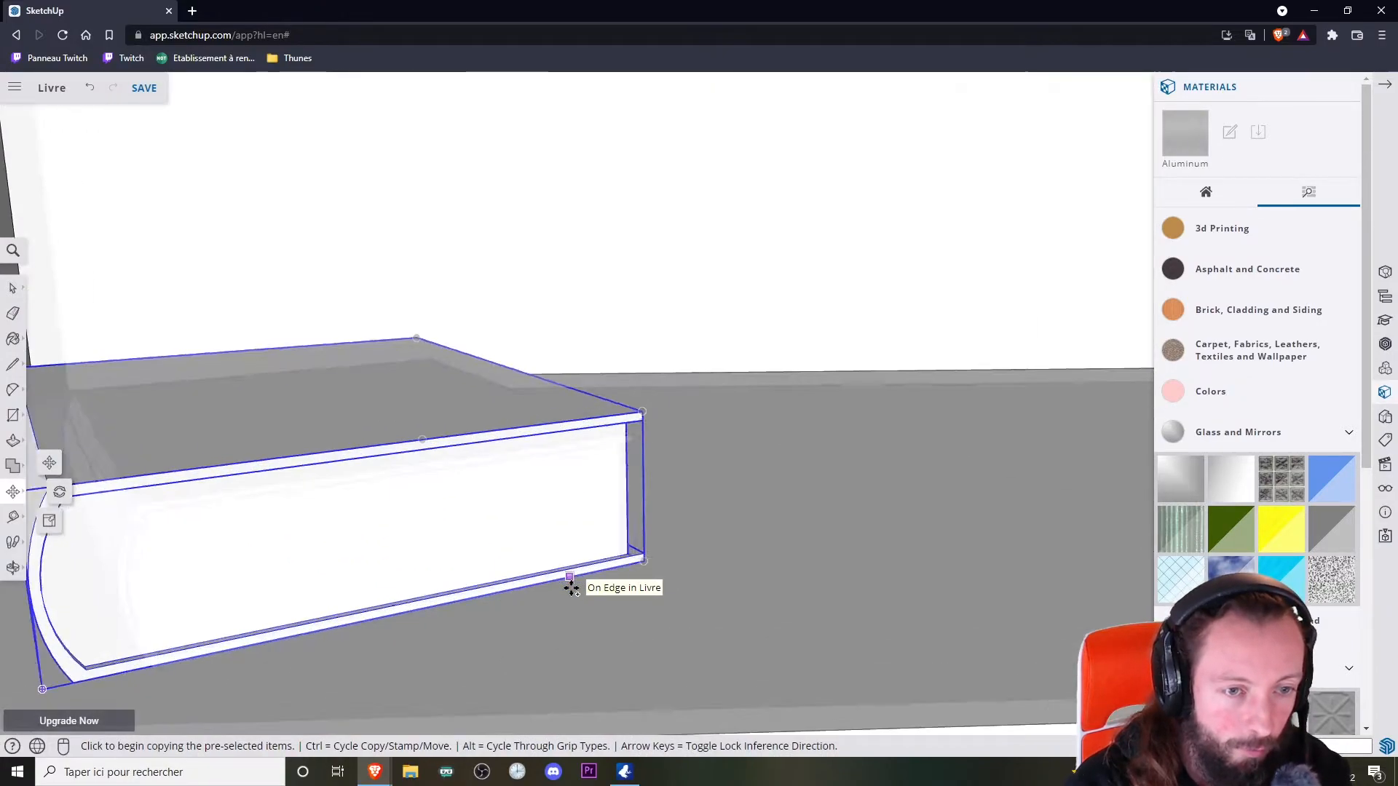
click(569, 578)
scroll(569, 578, down, 10)
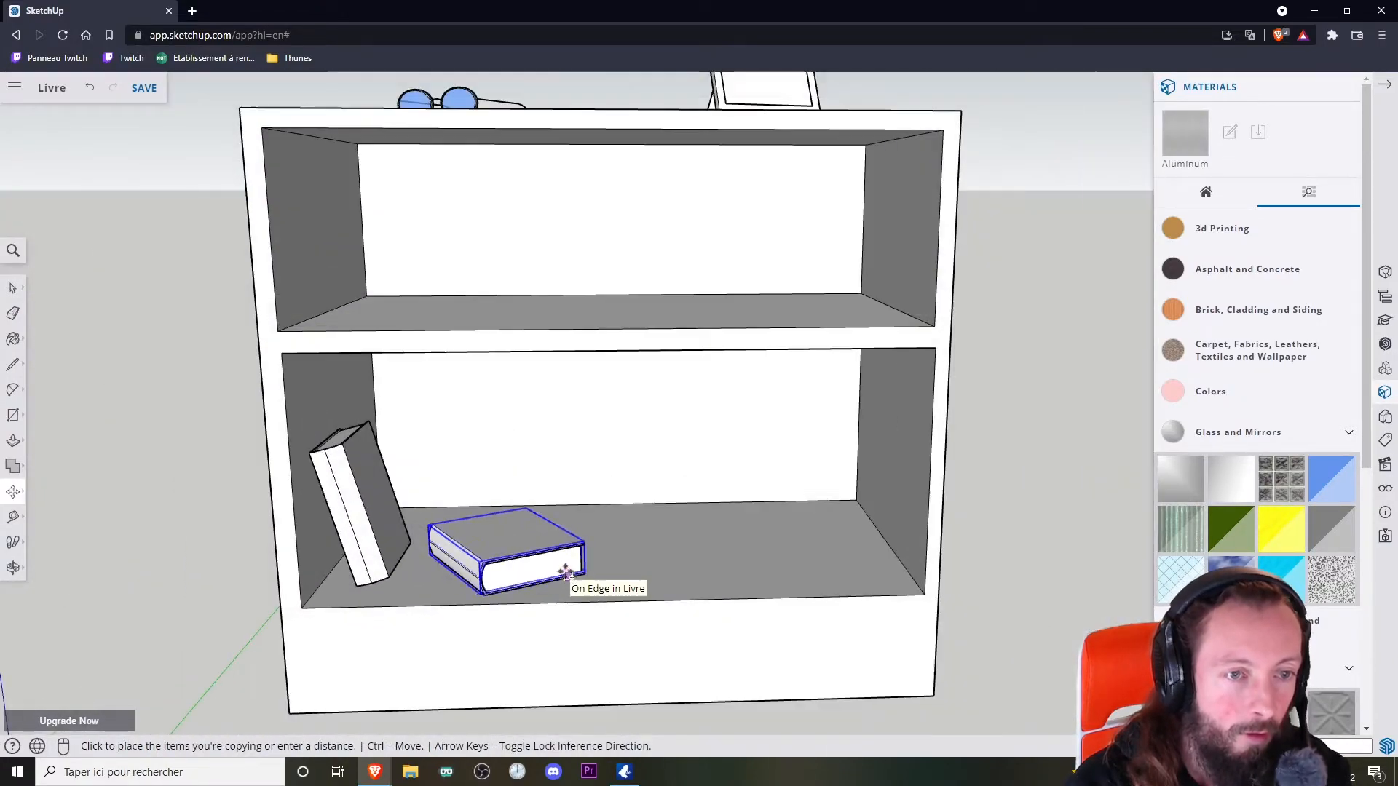
click(507, 316)
Step: Rotate the copied book square to the bookcase's front and stand it upright with its spine facing forward
middle_drag(556, 291, 606, 431)
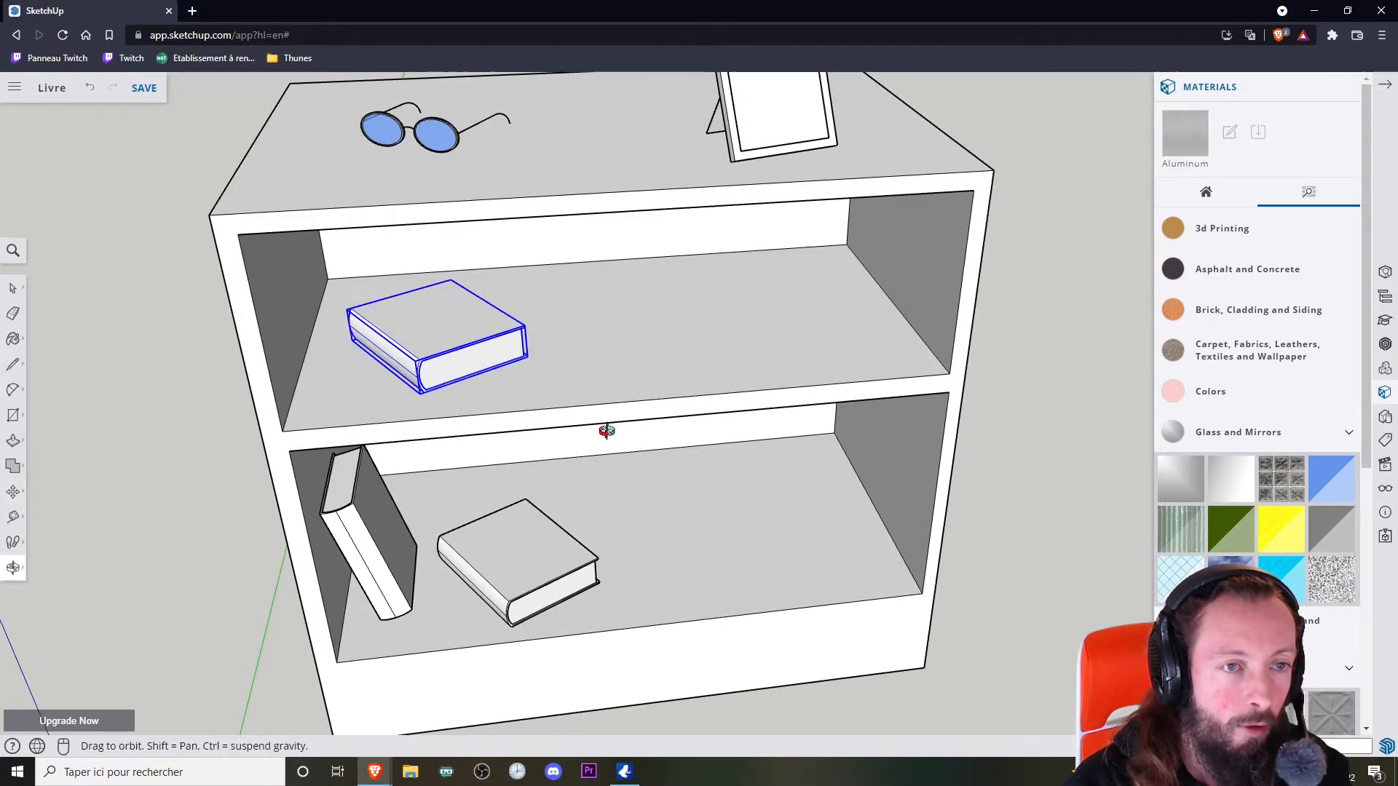
click(389, 329)
click(430, 350)
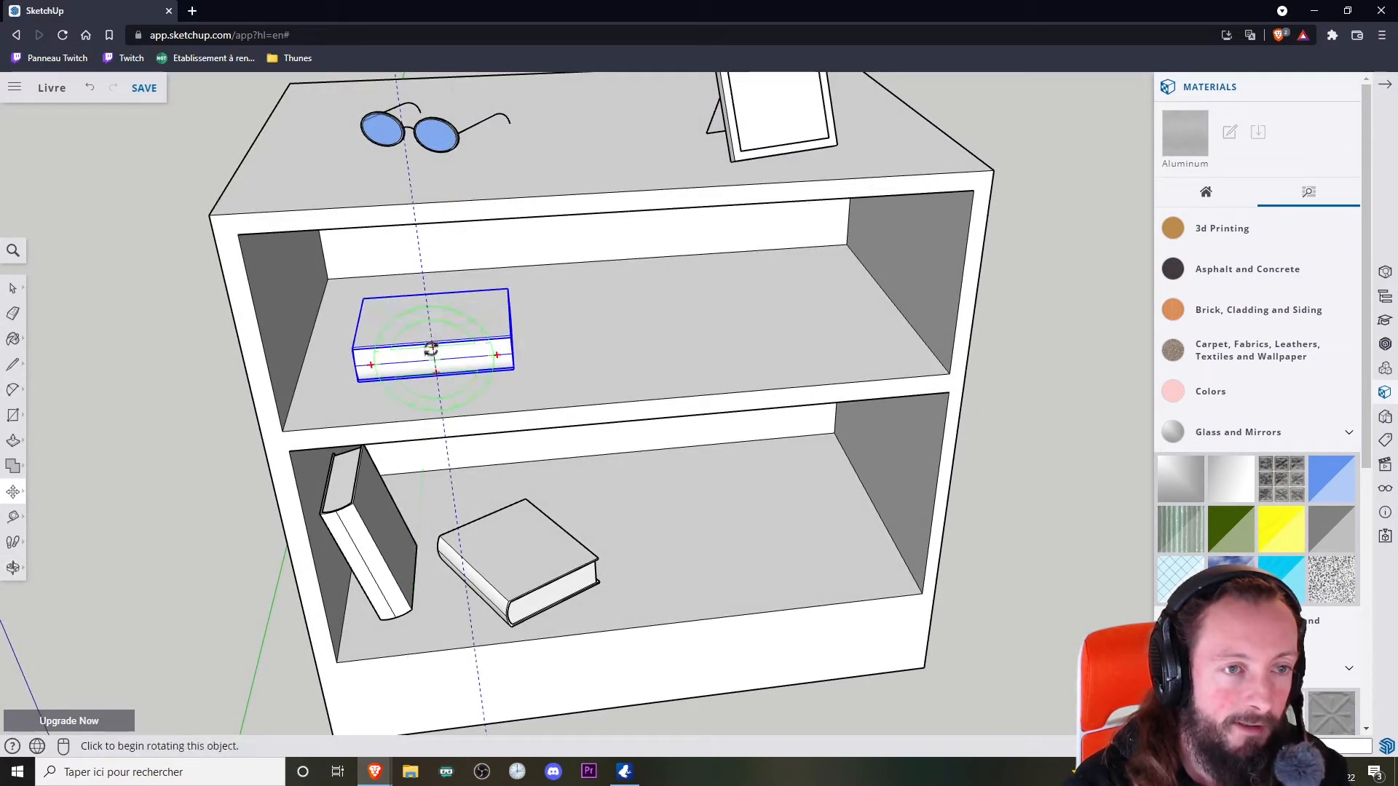
click(370, 368)
click(426, 319)
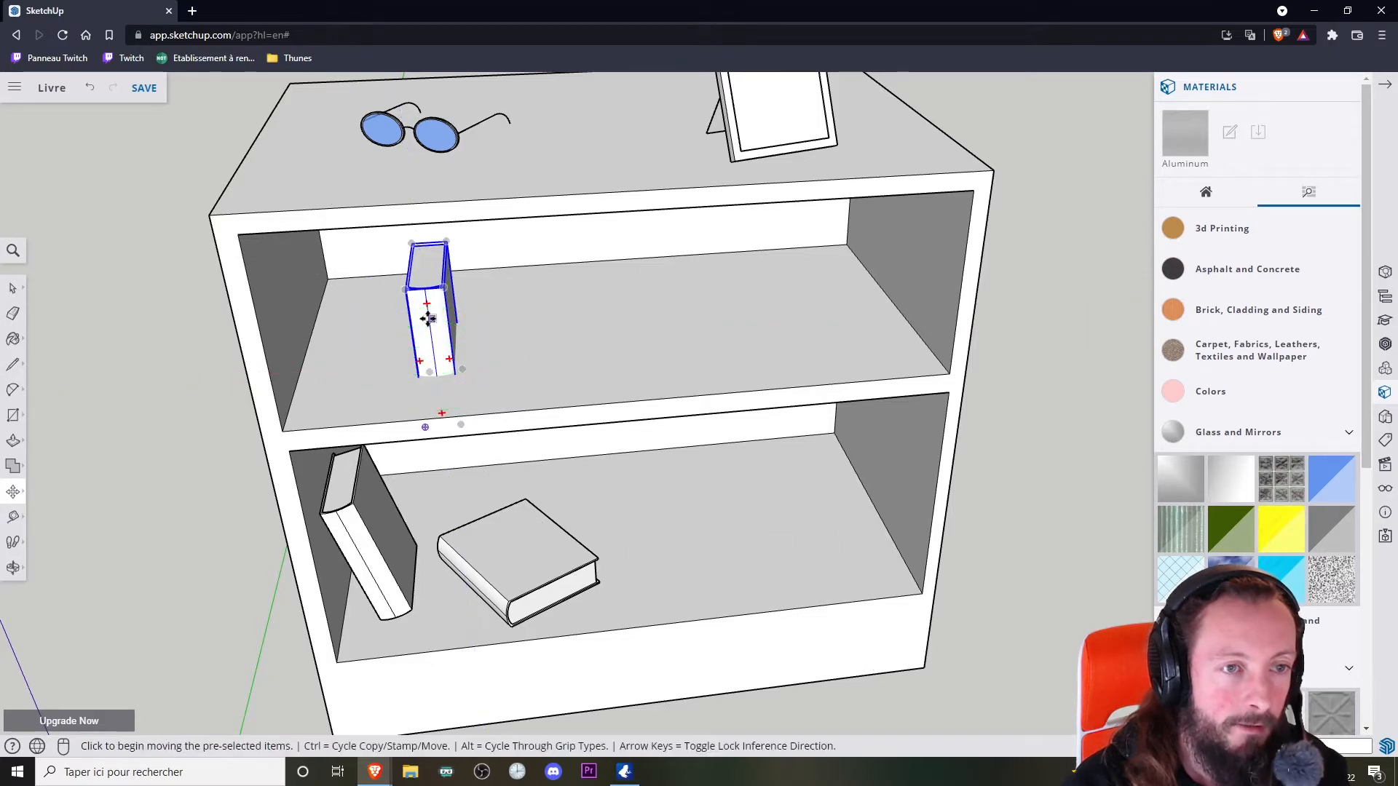
middle_drag(458, 356, 483, 390)
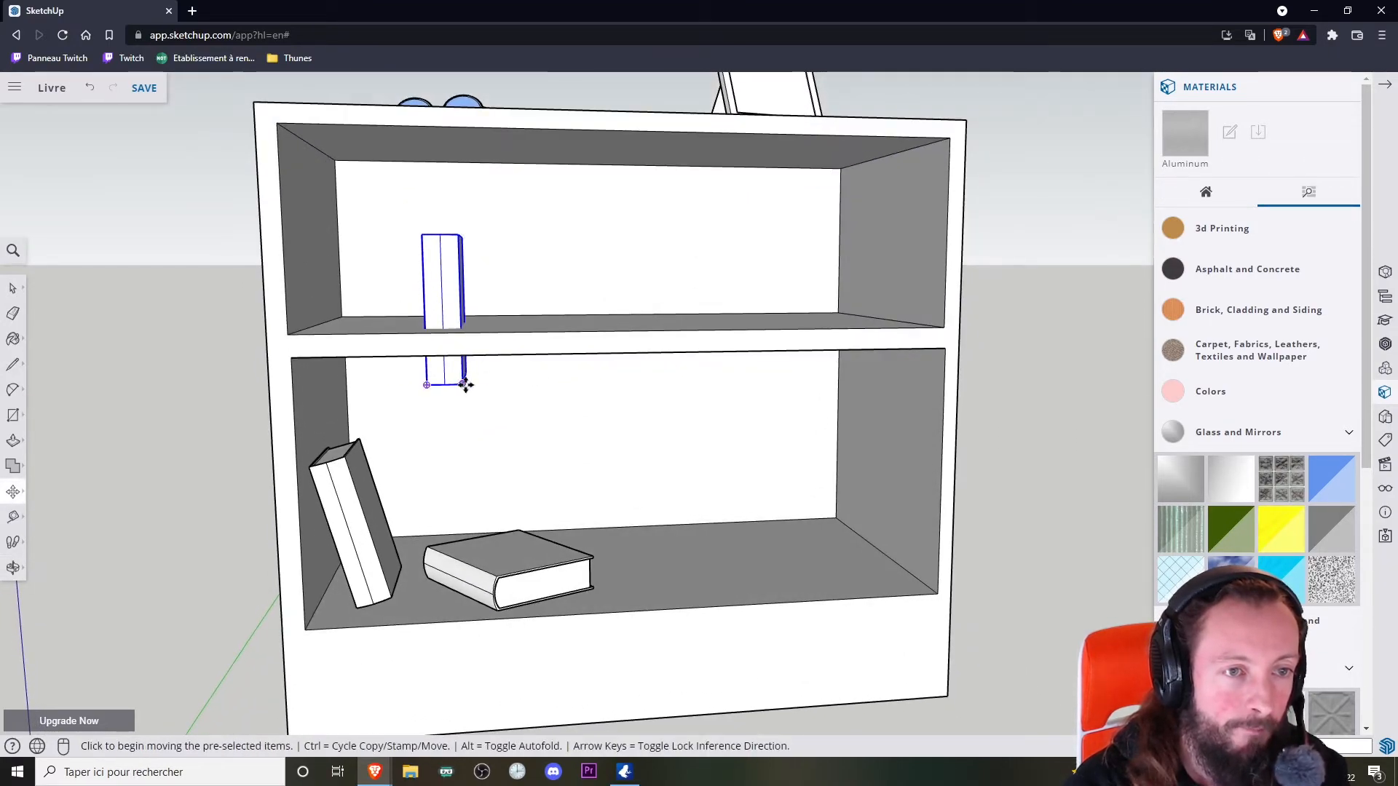
Step: Move the upright book by its bottom corner to the far right end of the upper shelf, close to the side panel
click(464, 384)
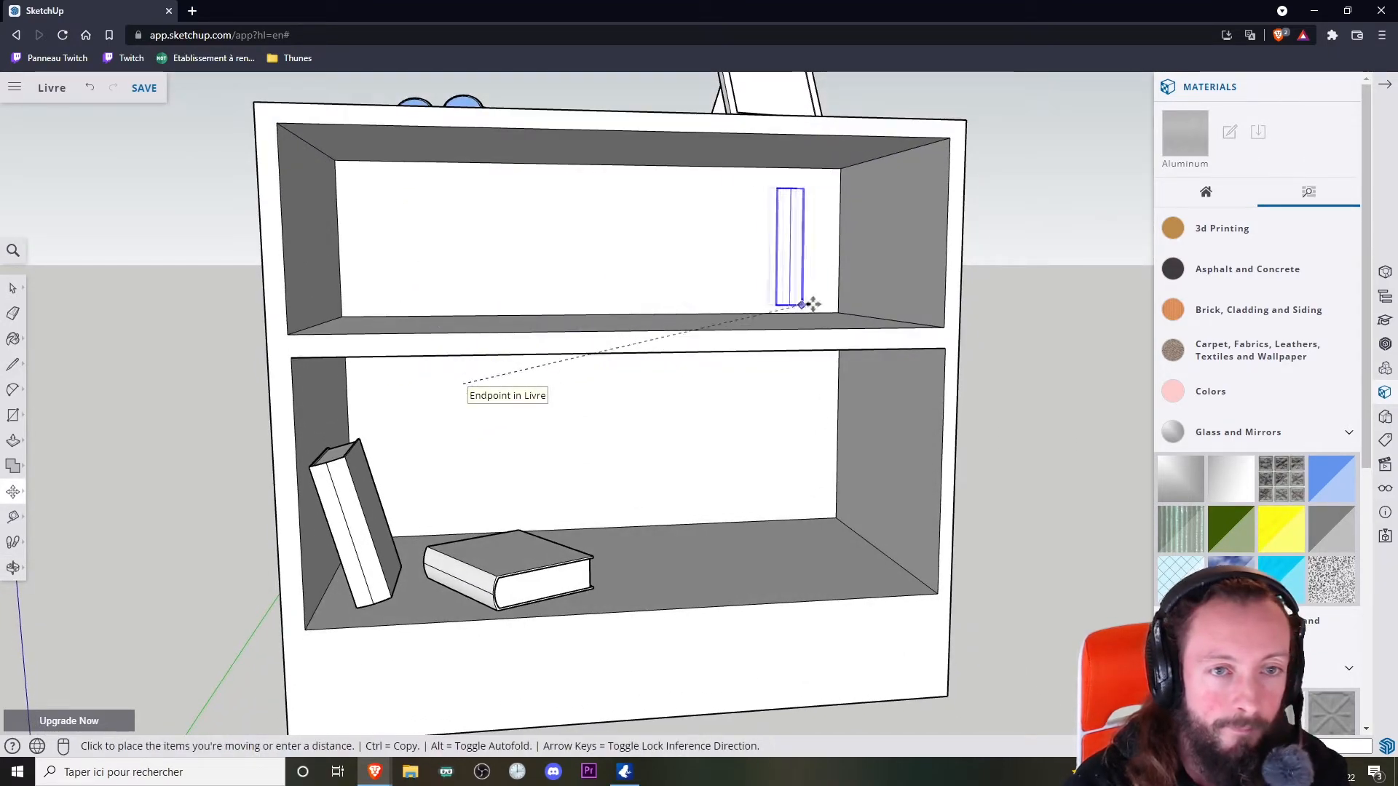
click(919, 320)
middle_drag(920, 320, 906, 343)
scroll(899, 346, up, 5)
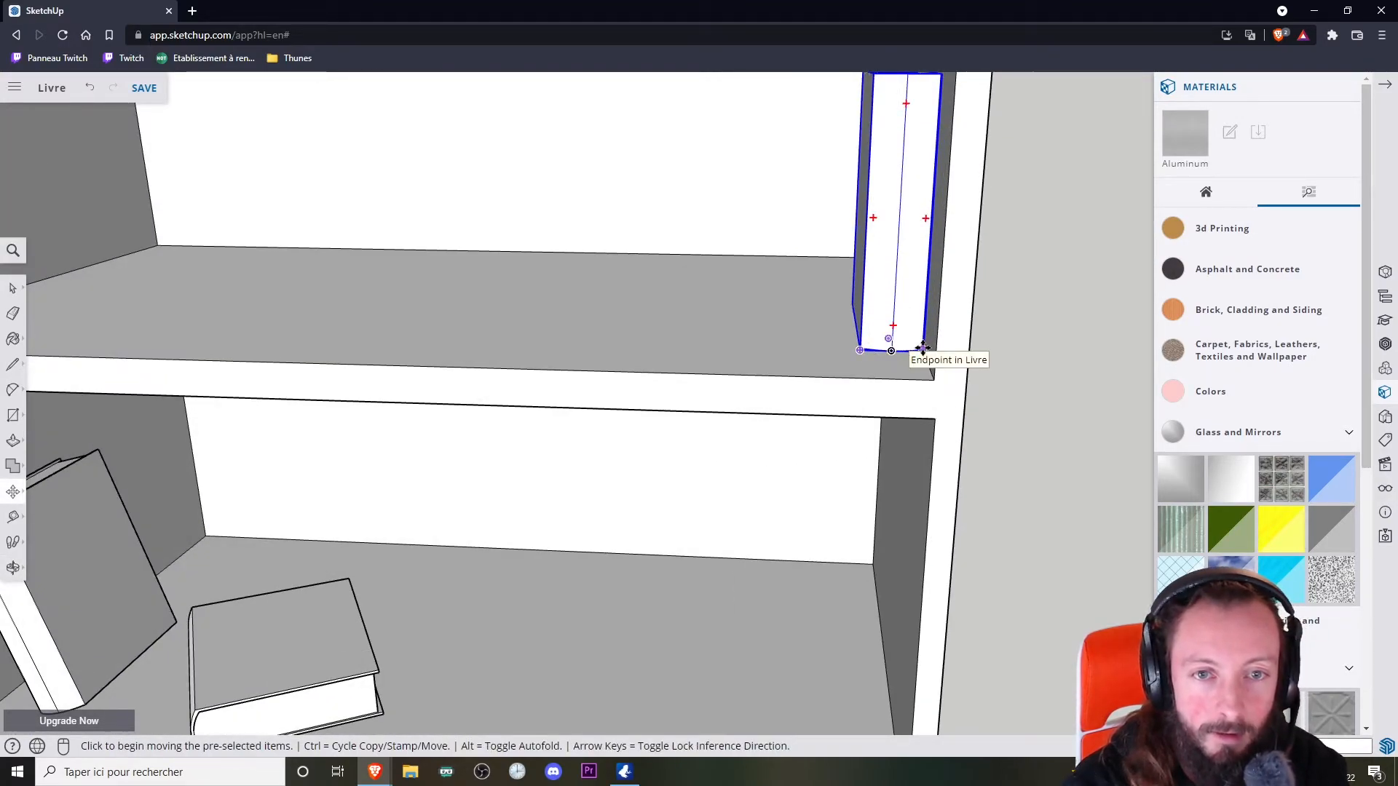
Step: Copy the upright book three times along the upper shelf, setting each copy directly to the left of the previous one
key(ctrl)
click(922, 348)
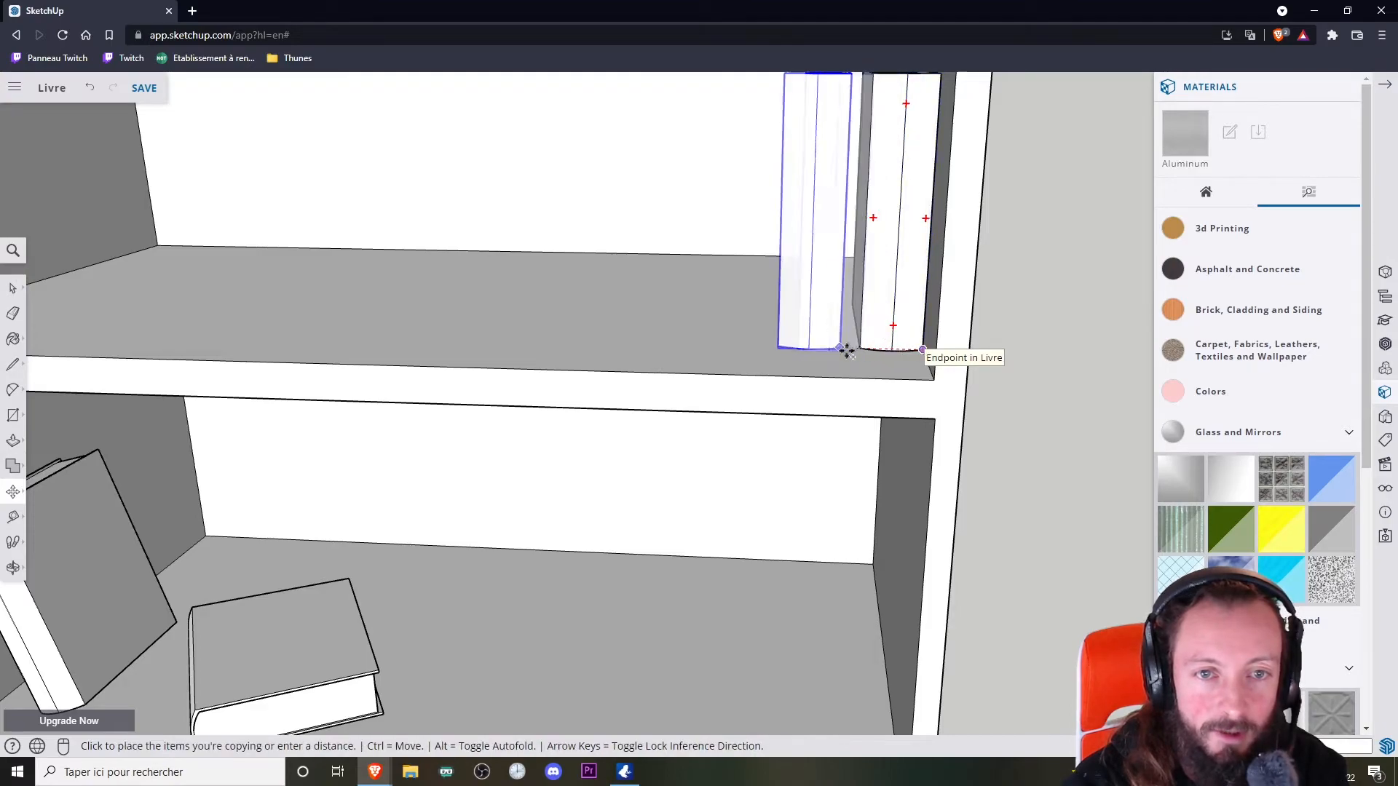
click(852, 352)
key(ctrl)
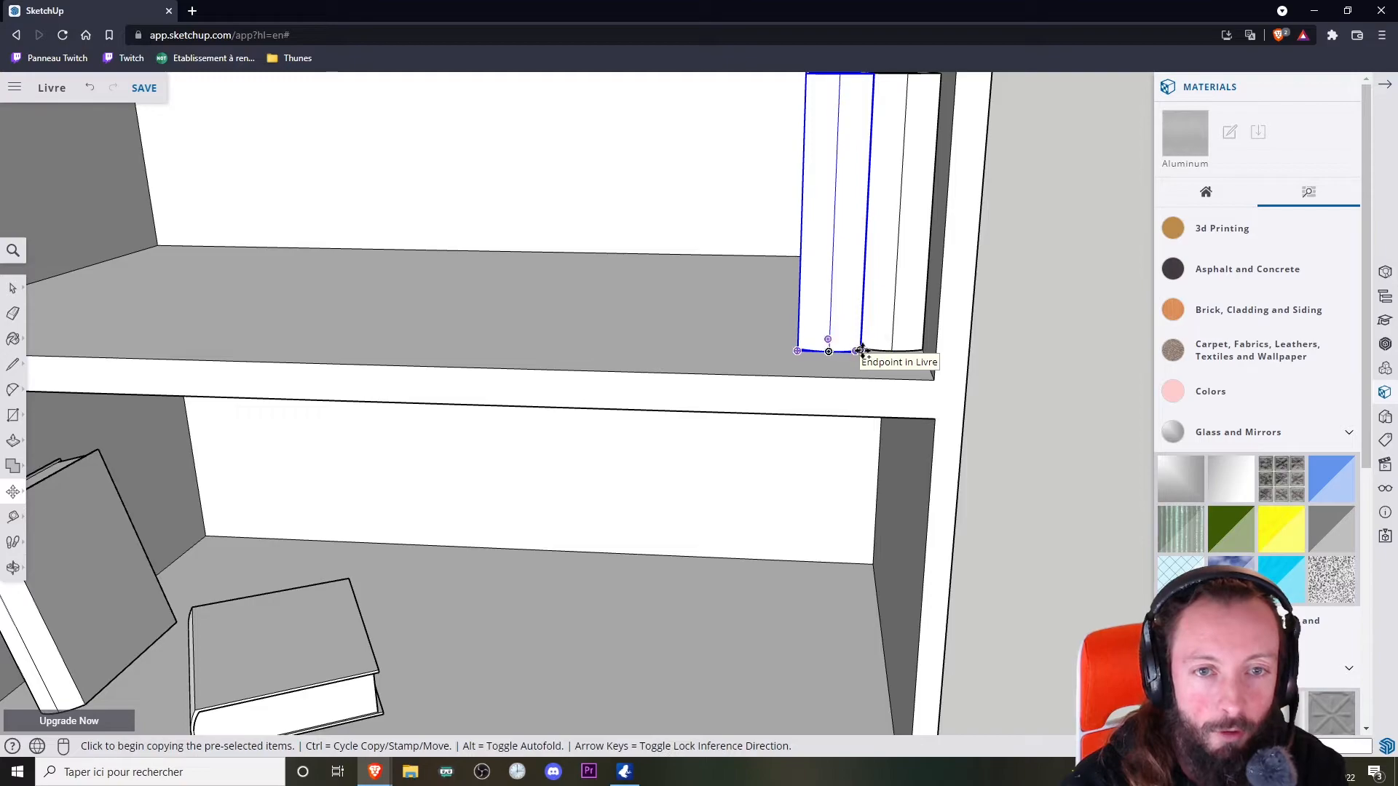
click(859, 351)
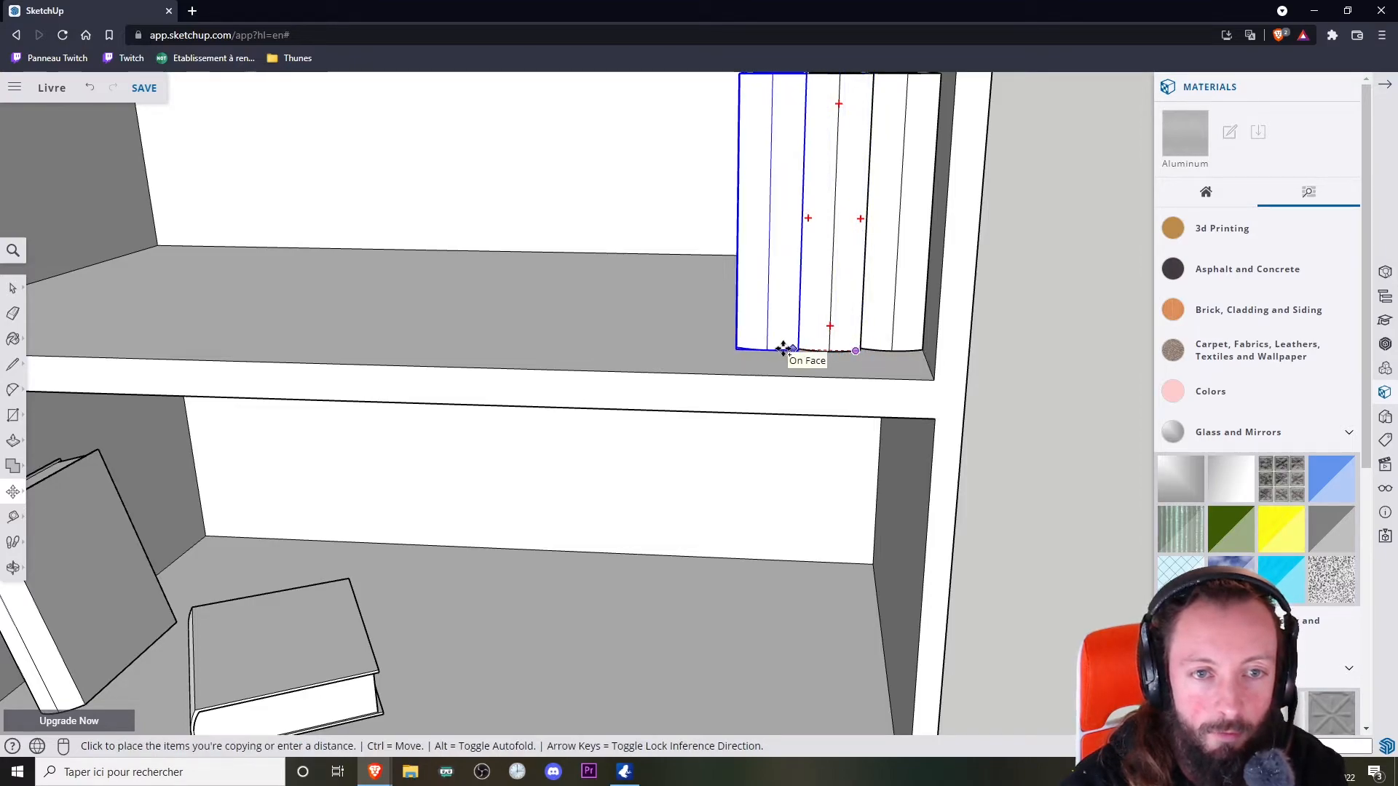
click(780, 350)
middle_drag(779, 353, 857, 436)
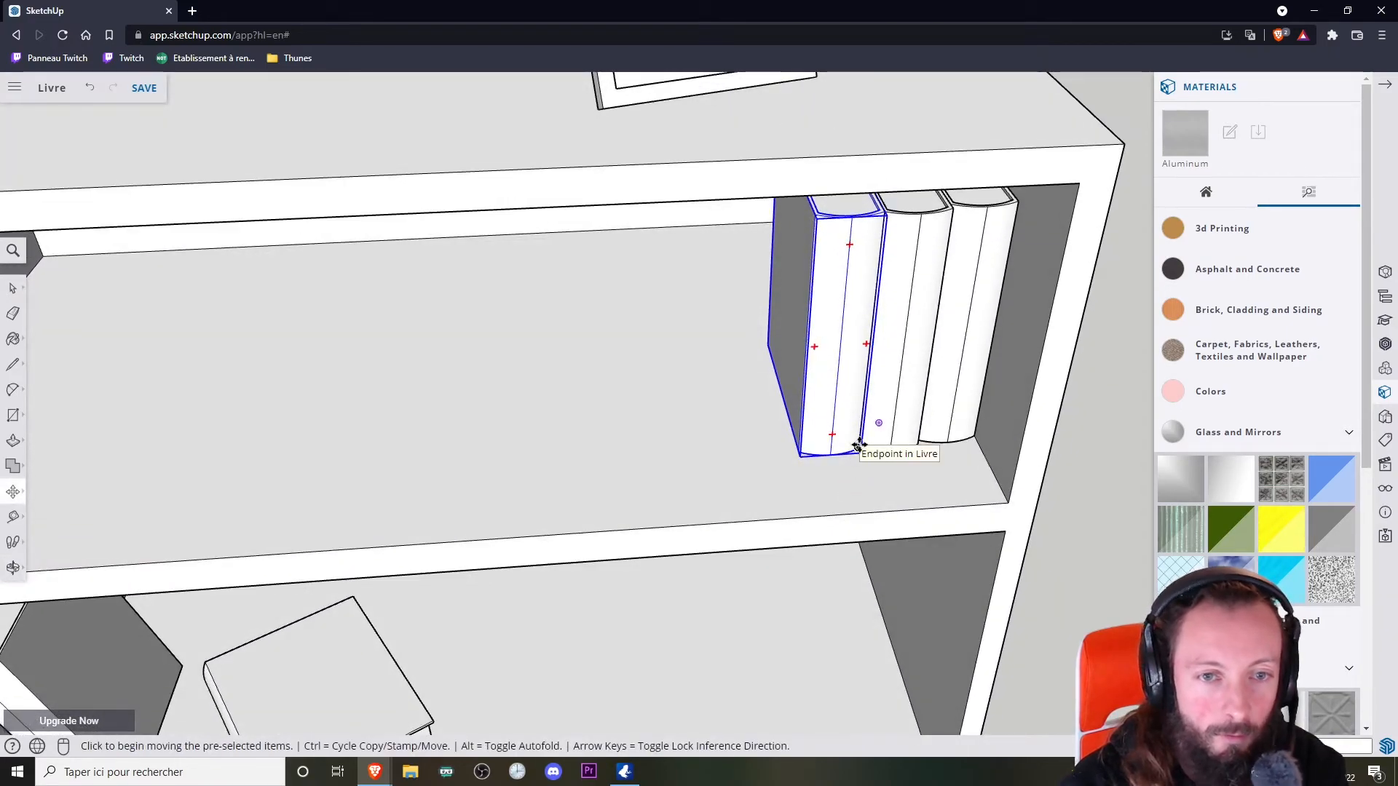
key(ctrl)
click(859, 447)
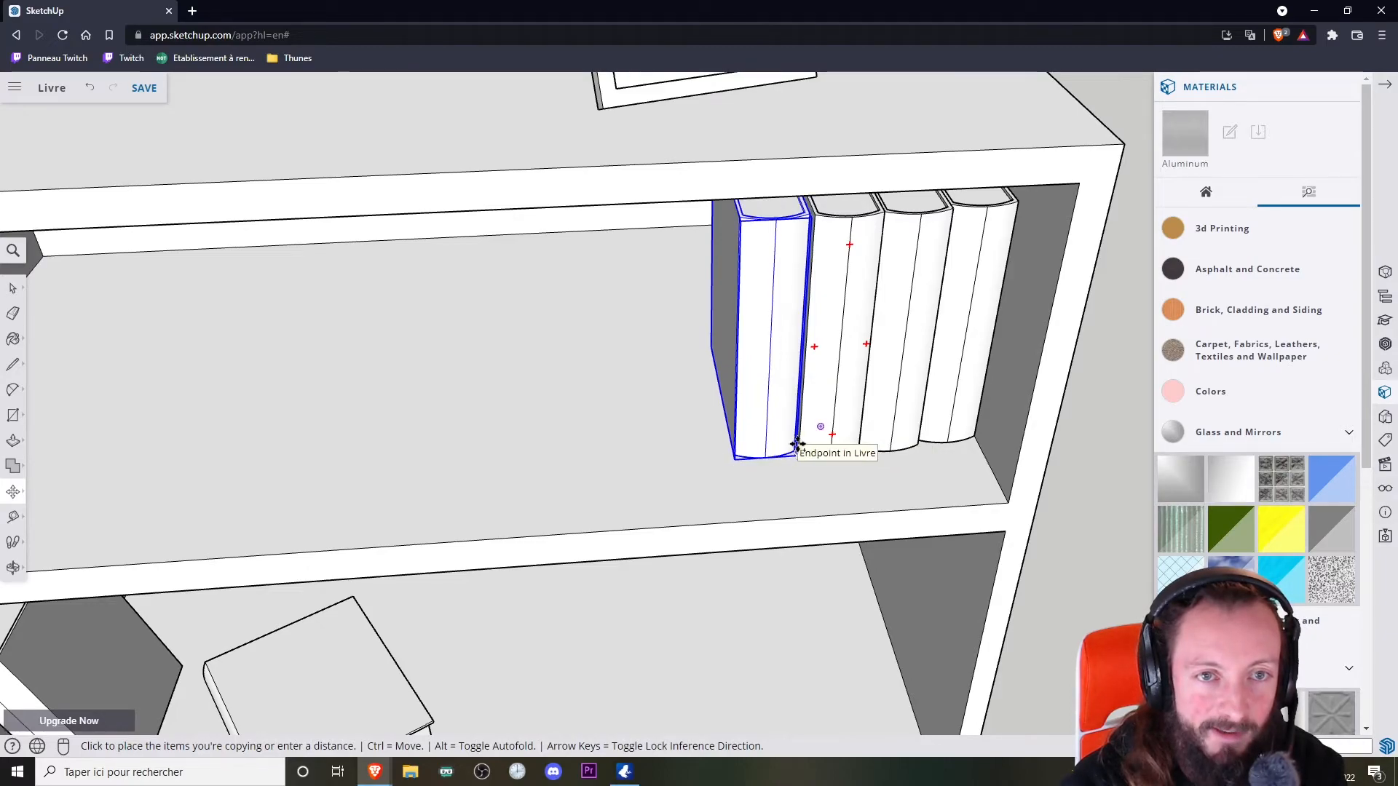
click(799, 452)
Step: Push the second book from the left in the row slightly back to stagger the spines
middle_drag(957, 359, 677, 465)
scroll(750, 463, up, 3)
middle_drag(935, 500, 712, 530)
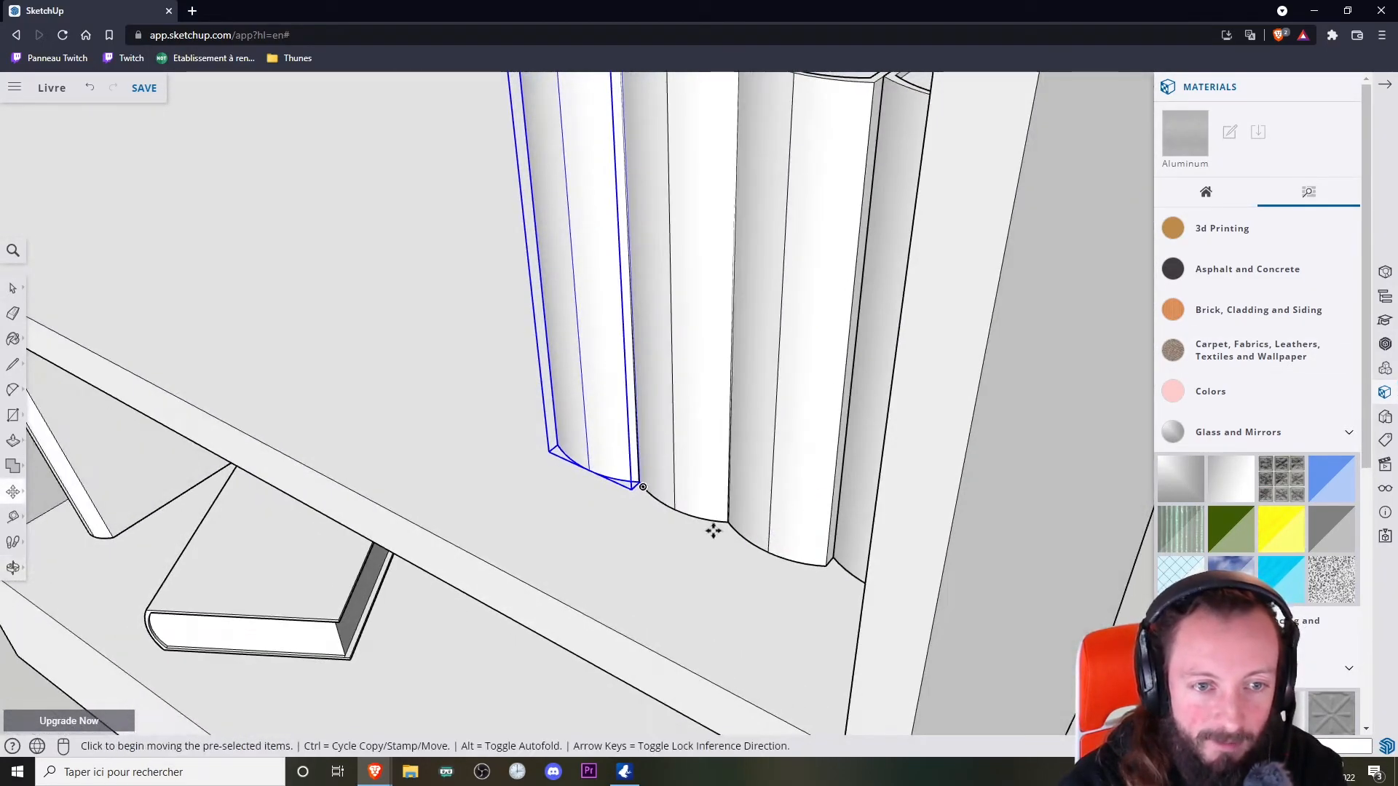
click(678, 512)
key(Escape)
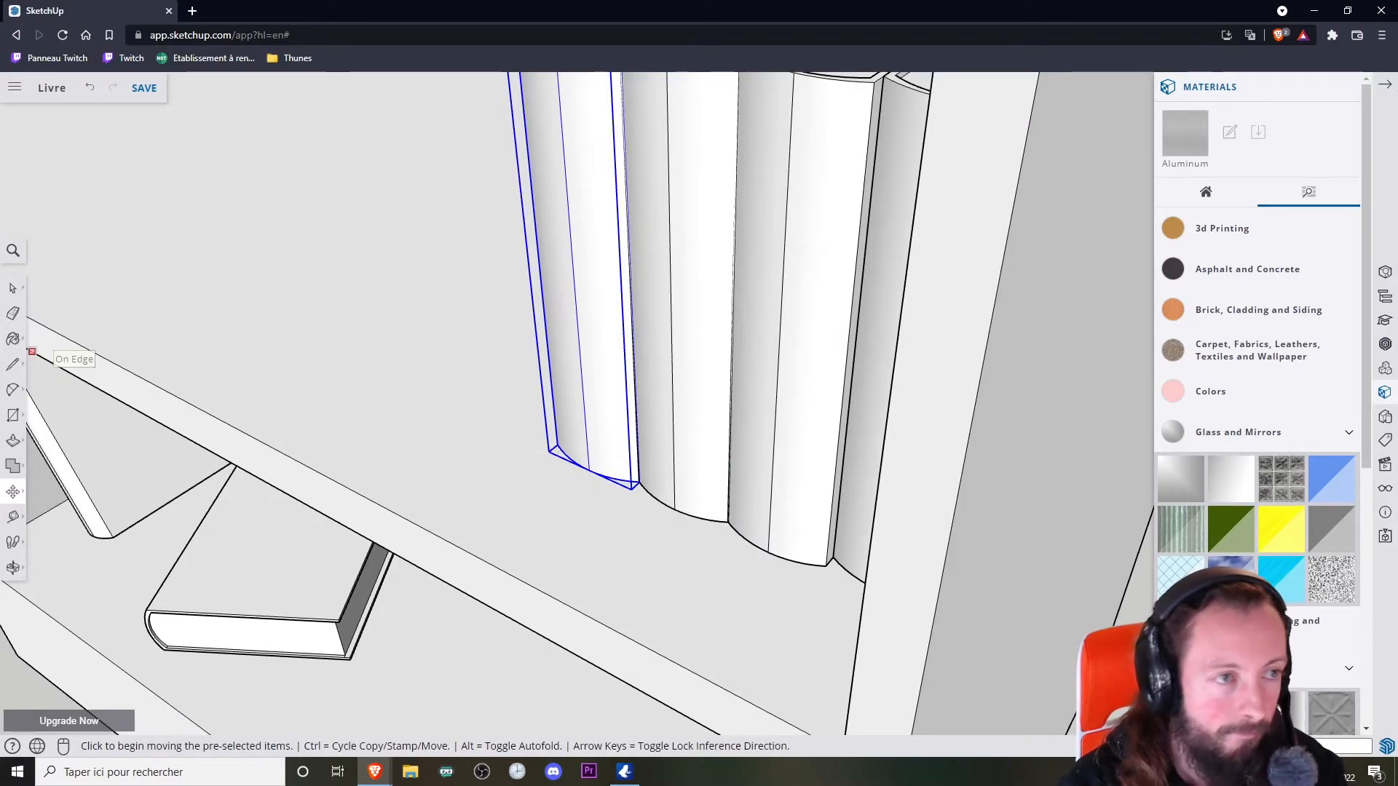
click(13, 289)
click(684, 458)
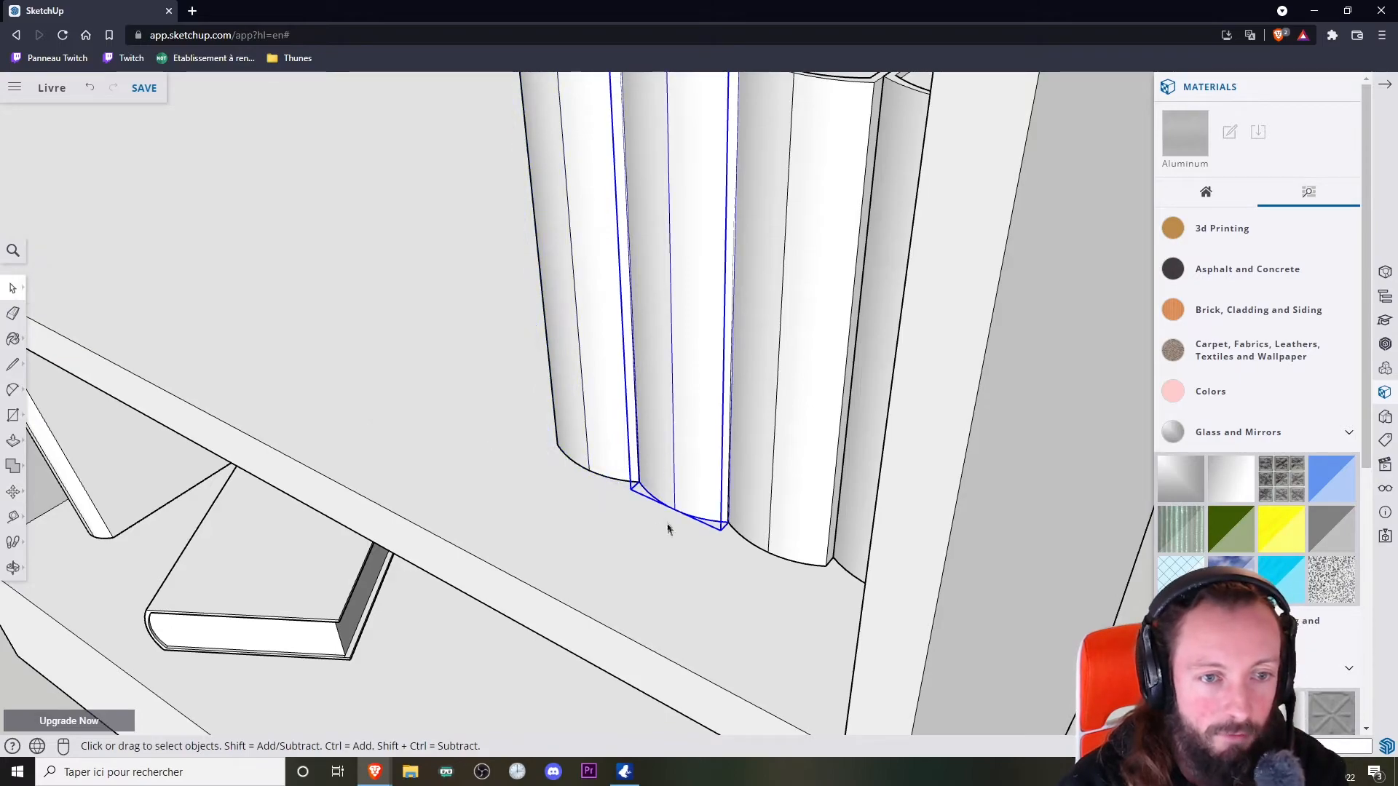
click(12, 492)
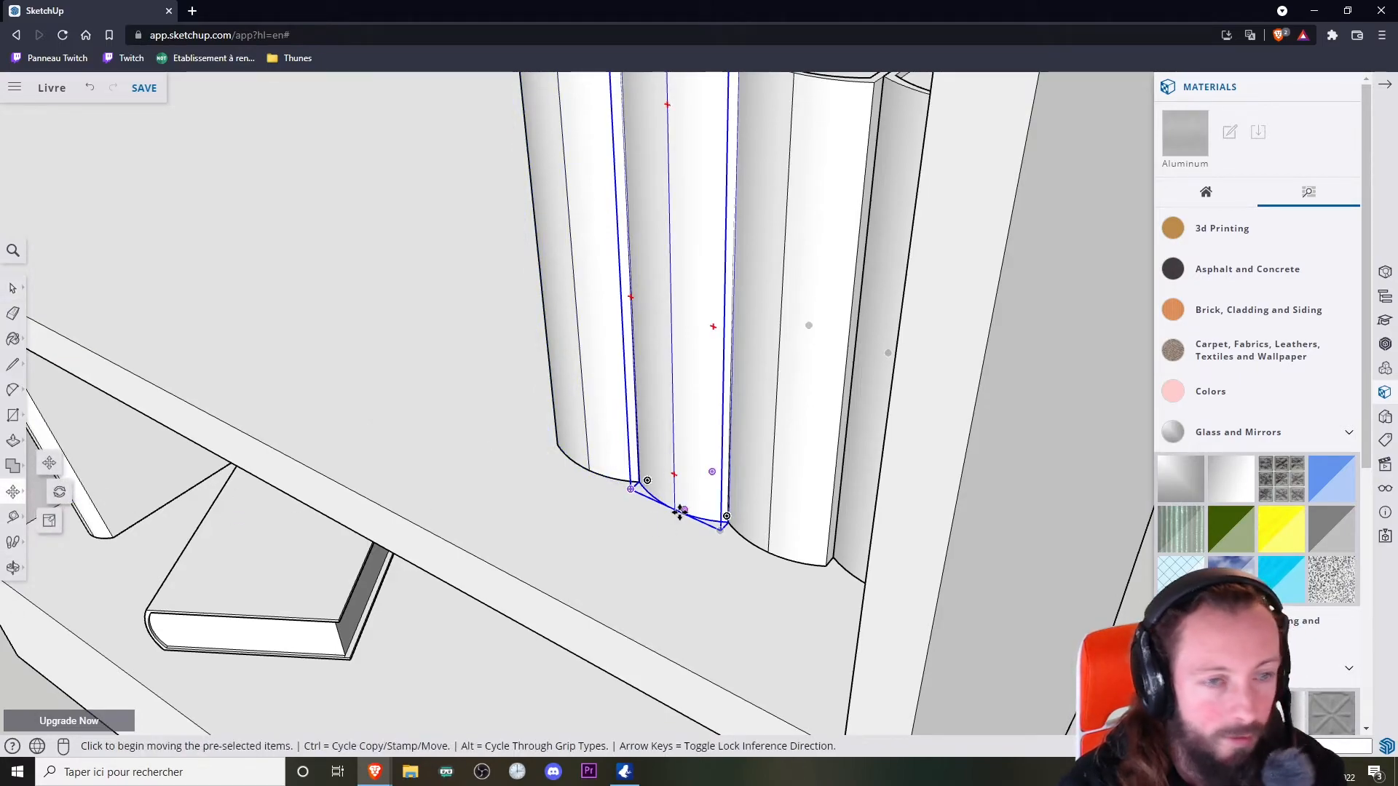
click(670, 511)
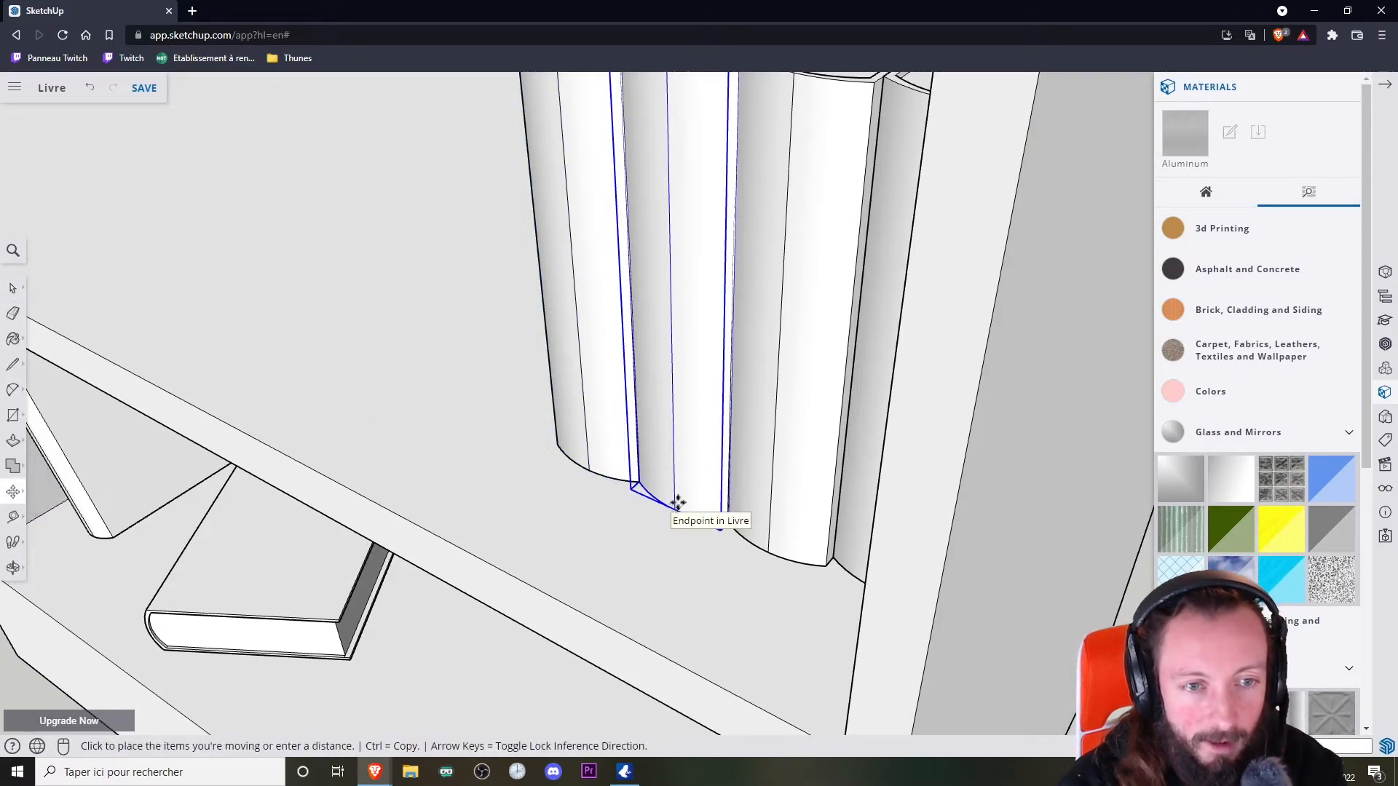
click(685, 498)
Step: Examine the row of four books on the upper shelf from several angles
middle_drag(612, 509, 829, 438)
scroll(830, 438, down, 3)
middle_drag(932, 389, 814, 529)
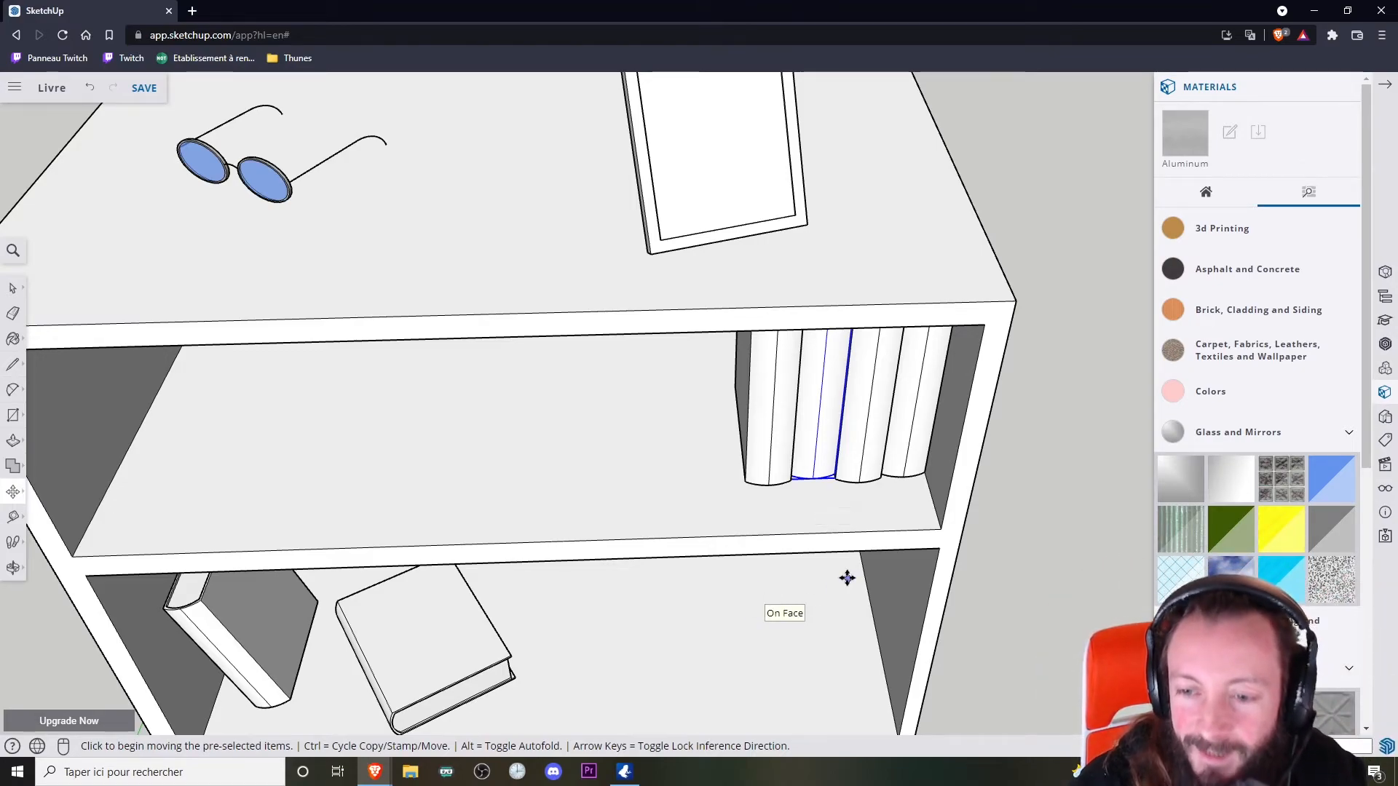
middle_drag(842, 585, 638, 467)
middle_drag(537, 444, 842, 437)
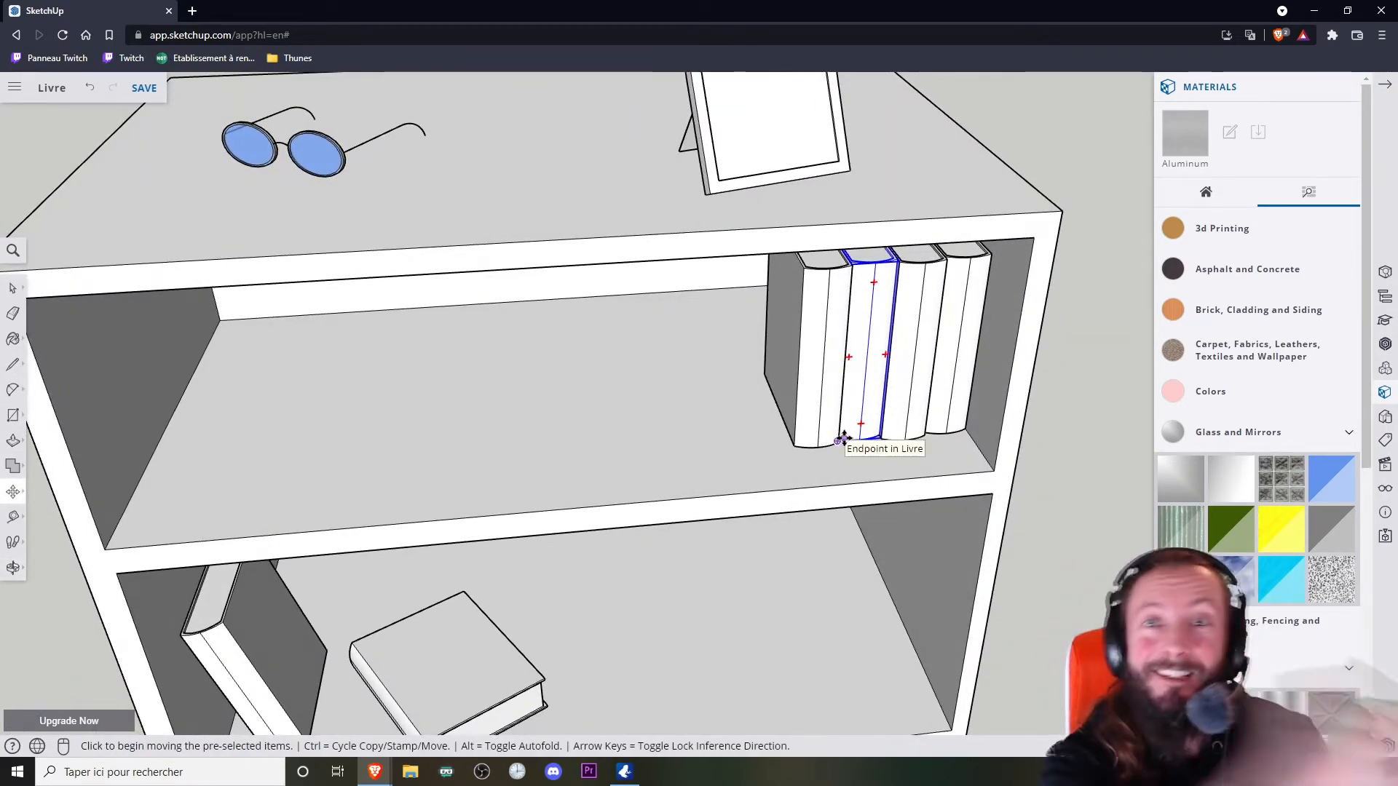
scroll(842, 437, down, 5)
middle_drag(858, 437, 432, 340)
click(10, 291)
click(640, 396)
middle_drag(641, 397, 779, 318)
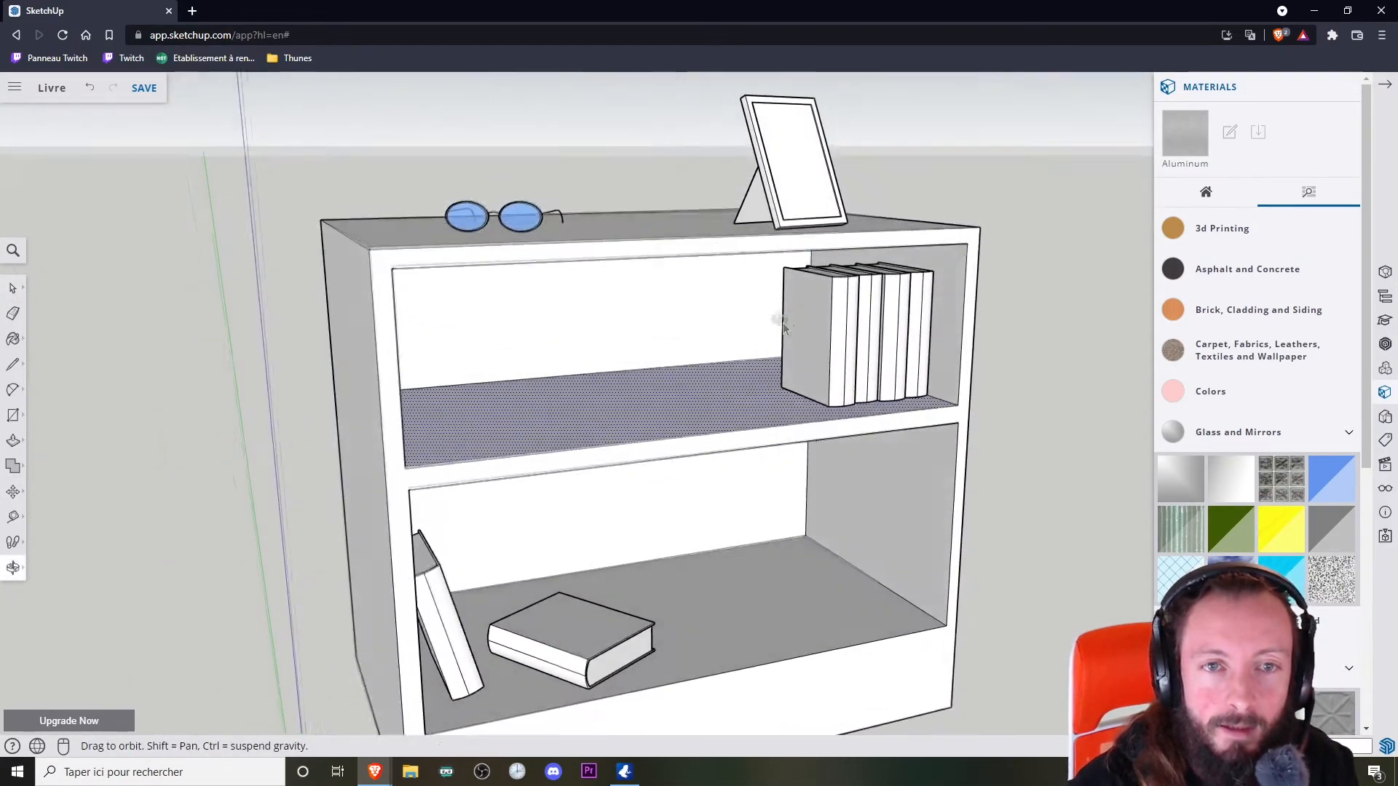
scroll(779, 317, up, 3)
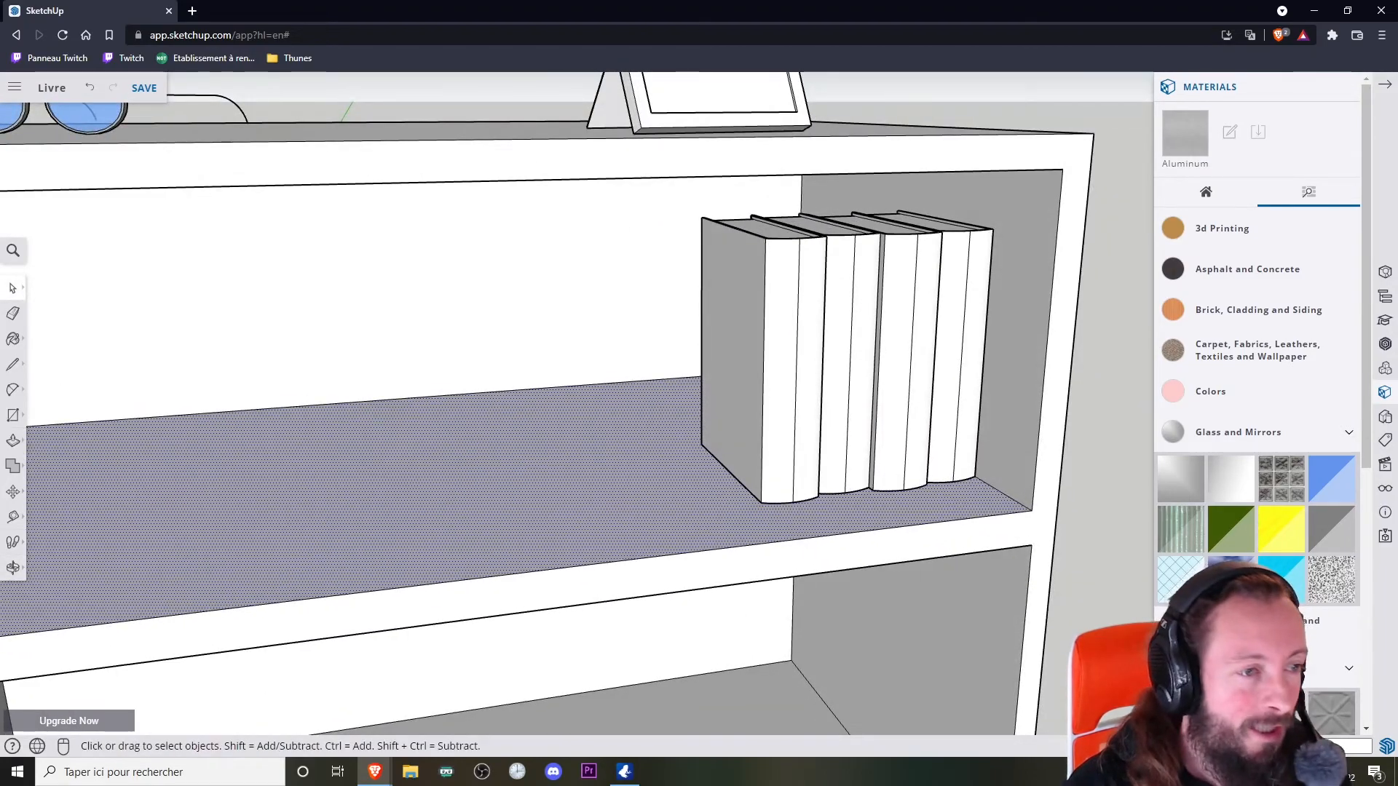
click(12, 492)
click(53, 519)
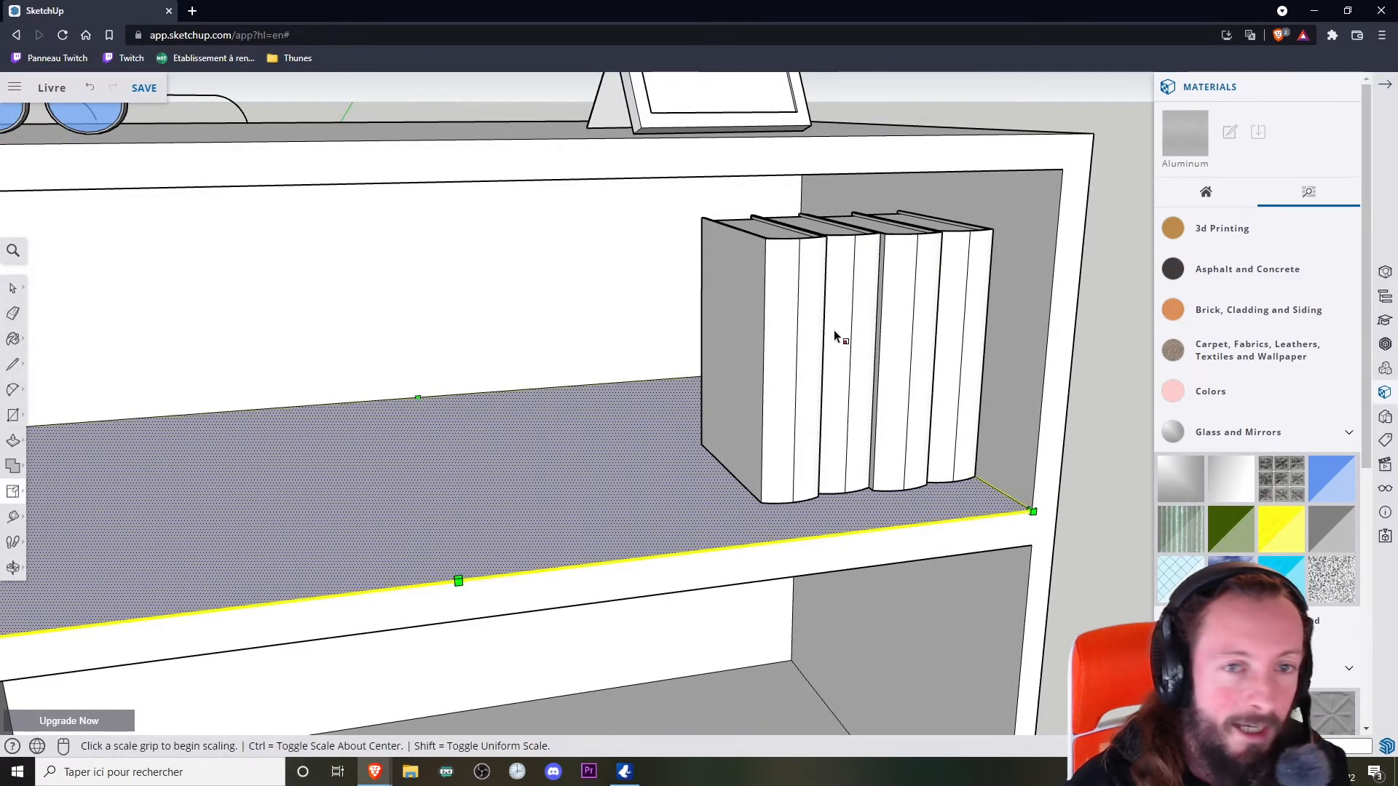
middle_drag(834, 332, 779, 314)
scroll(801, 316, up, 3)
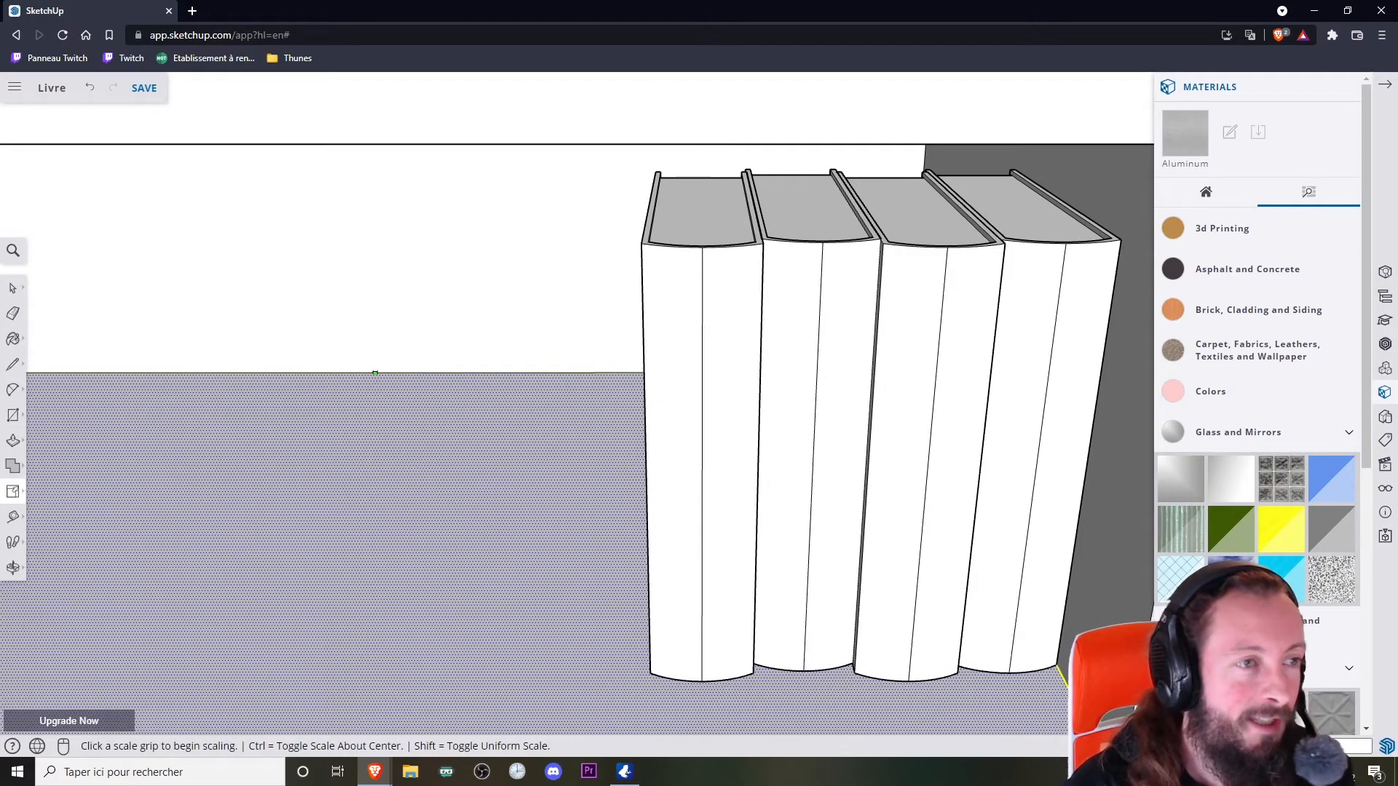
Step: Scale the second book from the left uniformly down from its upper front corner, making it slightly smaller than its neighbours
click(12, 290)
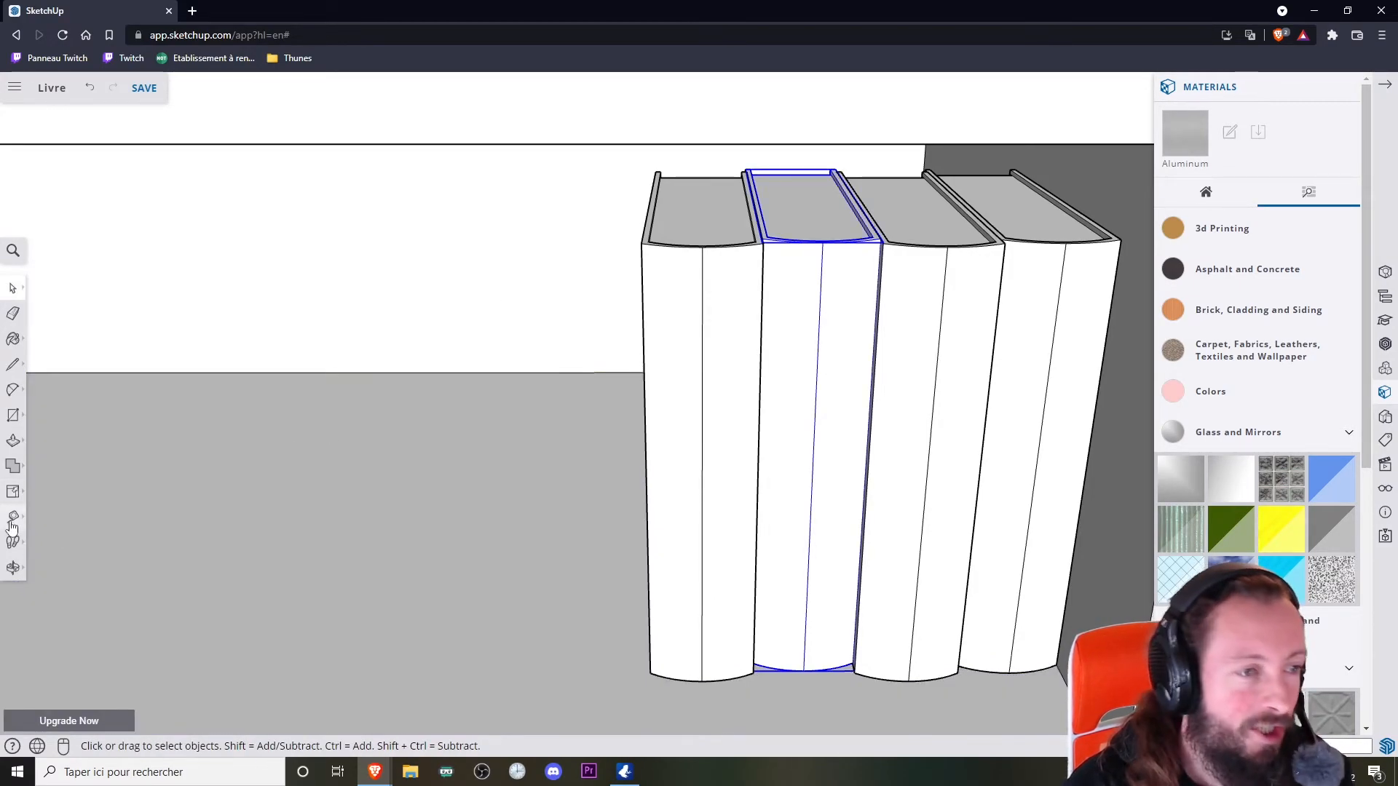
click(12, 491)
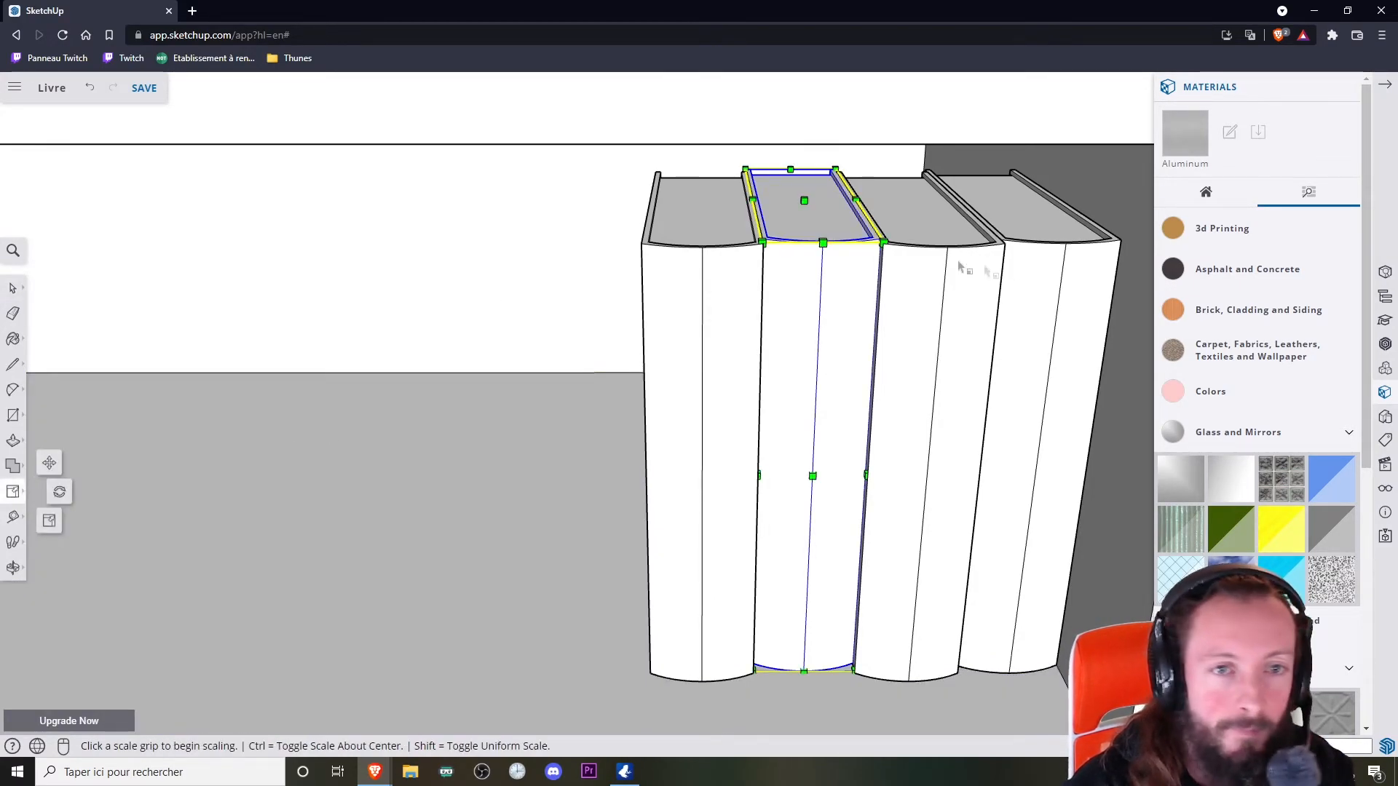
click(881, 245)
click(859, 274)
Step: Move the reduced book against its right-hand neighbour and set it slightly back on the shelf
click(12, 491)
click(50, 464)
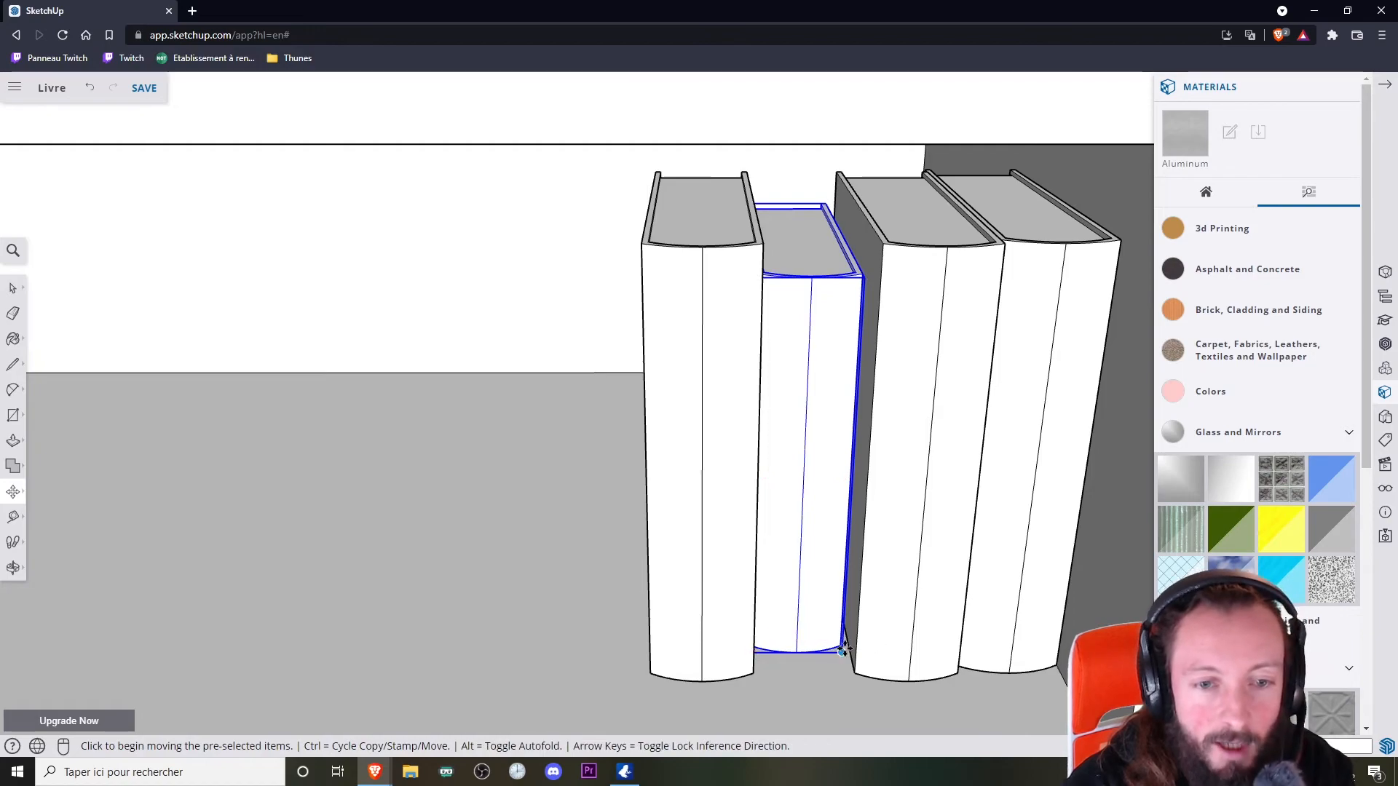
click(839, 643)
click(853, 677)
middle_drag(779, 677, 936, 655)
scroll(842, 650, up, 5)
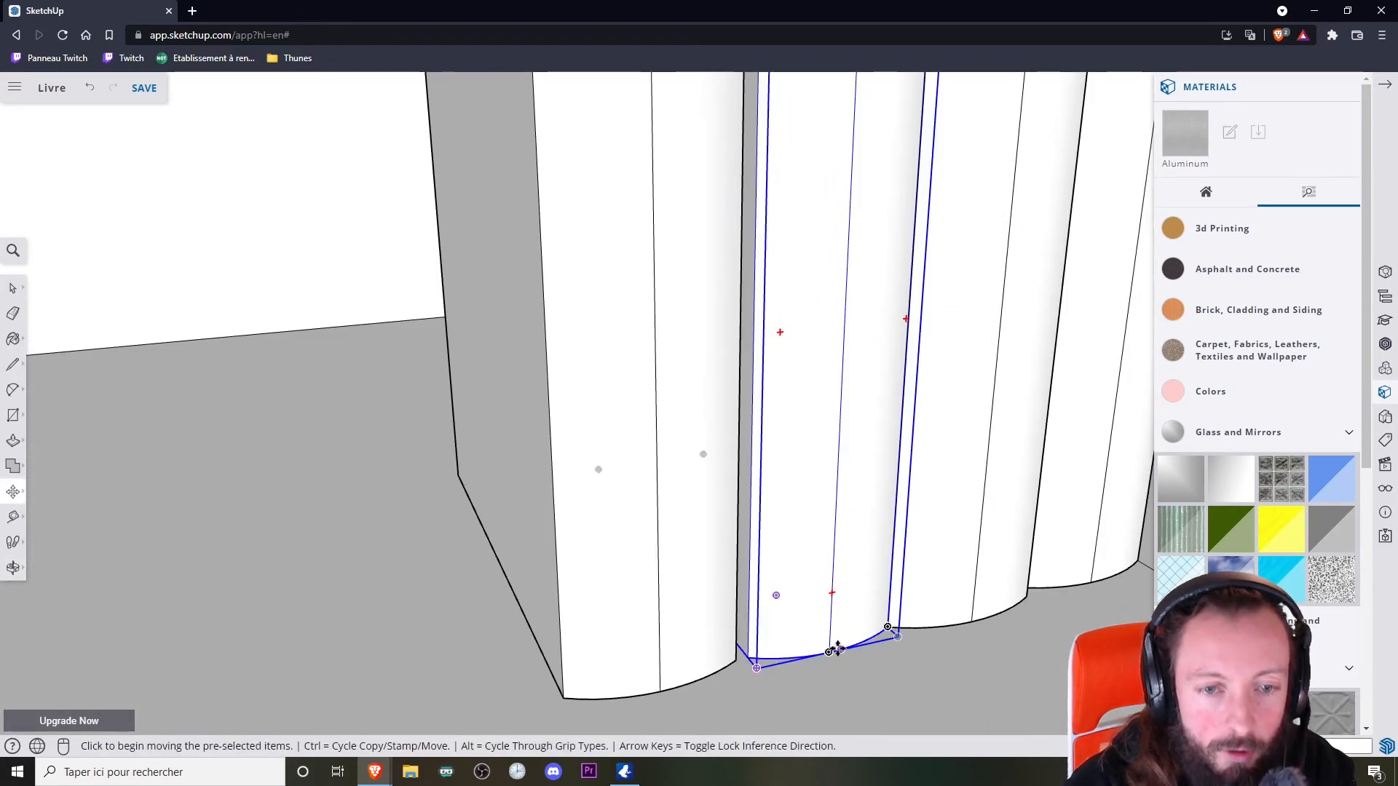
click(833, 645)
click(823, 630)
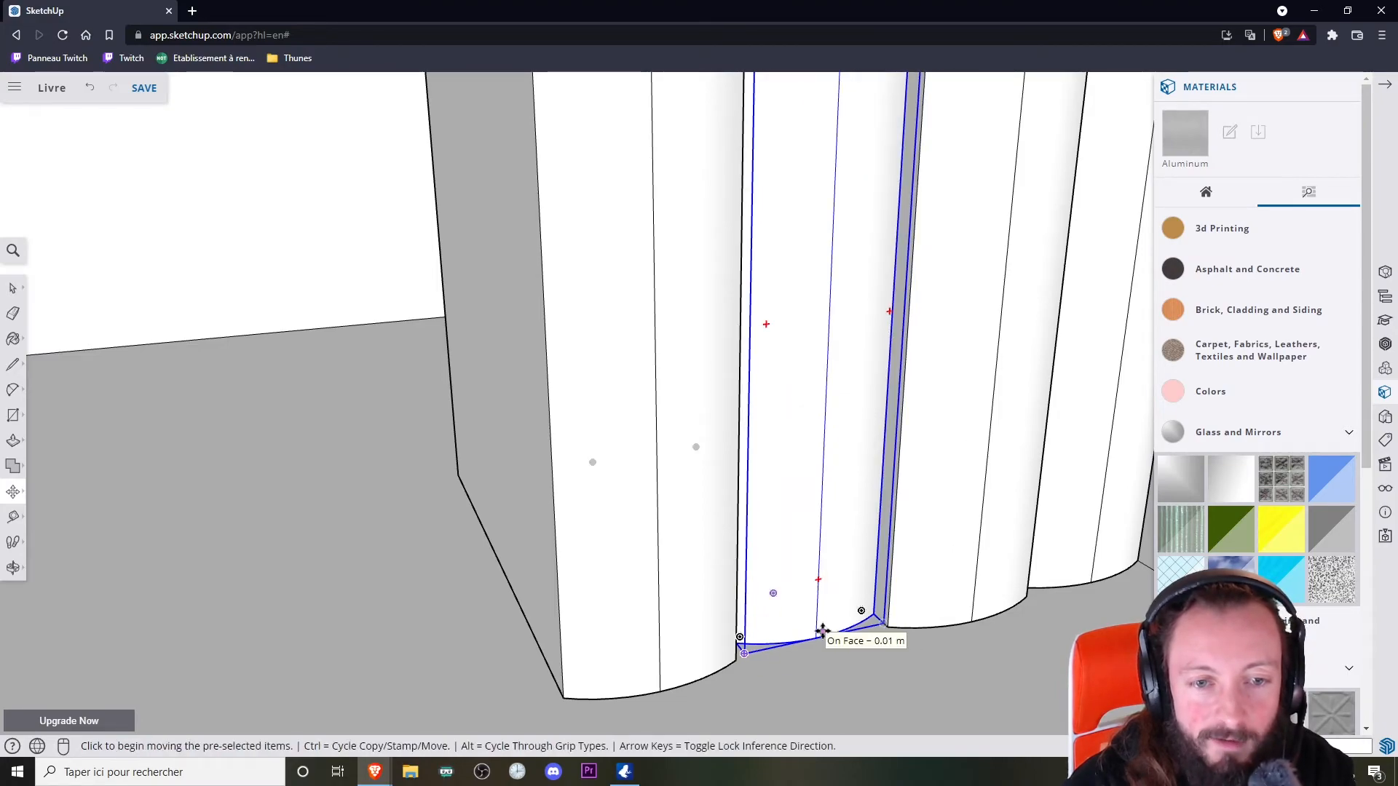
Step: Move the leftmost book sideways to close the gap beside the reduced book
middle_drag(789, 654, 540, 592)
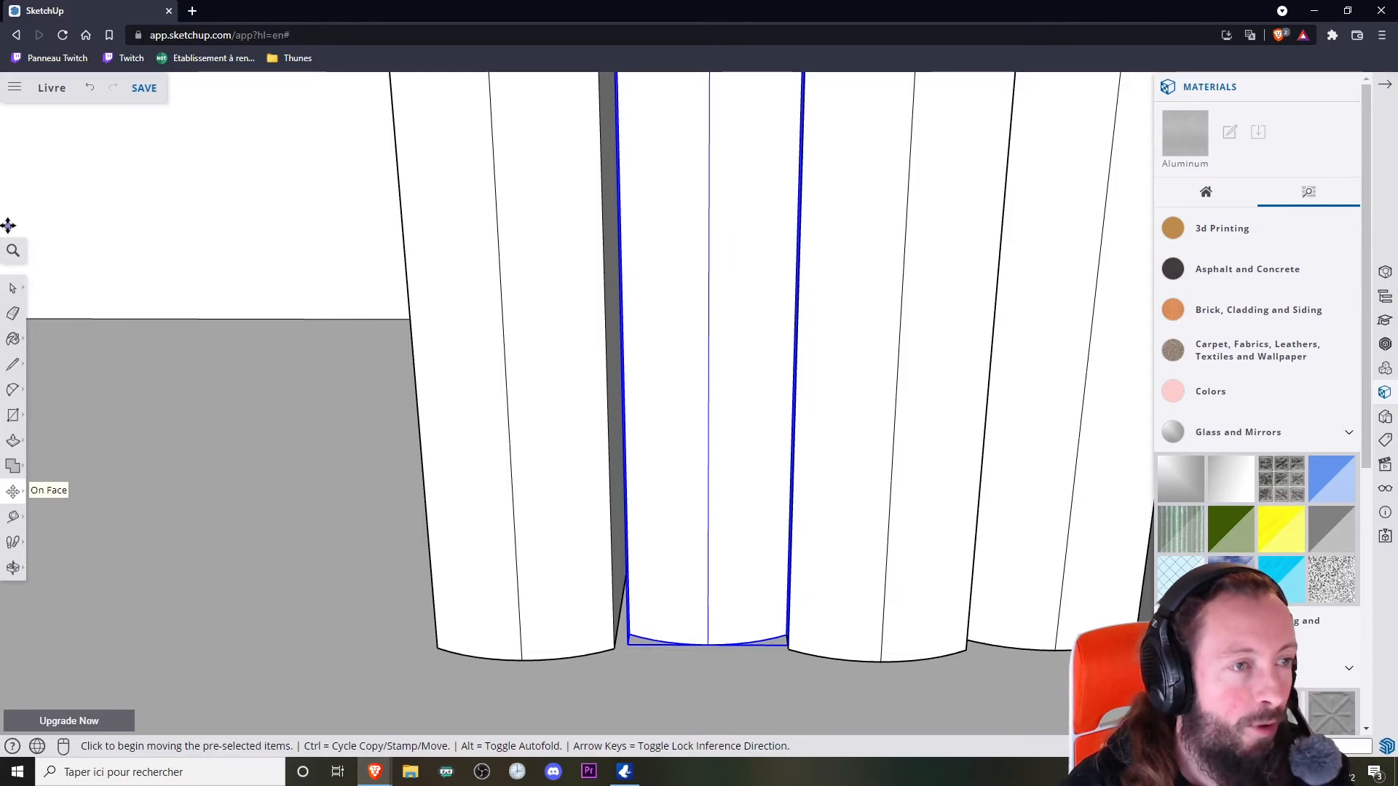
click(12, 288)
click(490, 513)
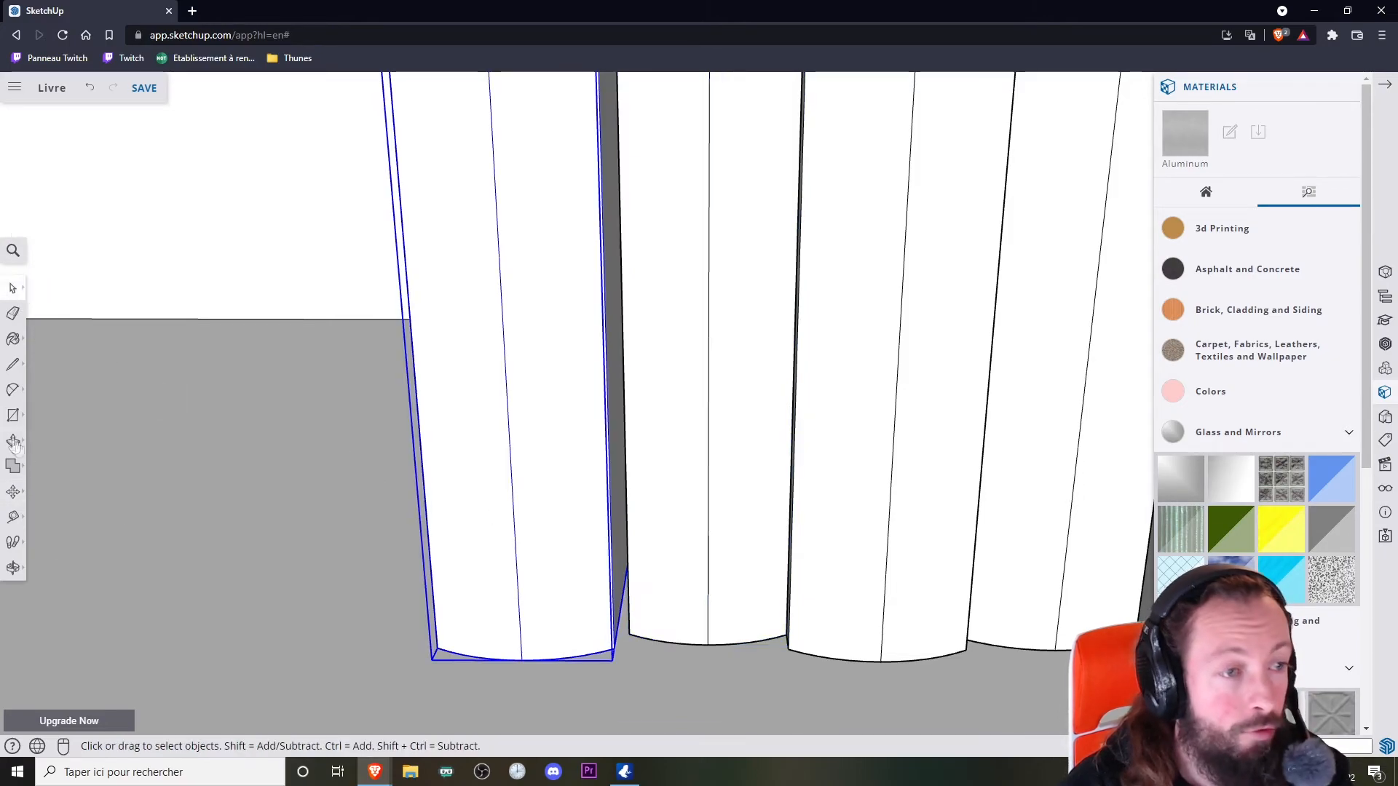
click(12, 491)
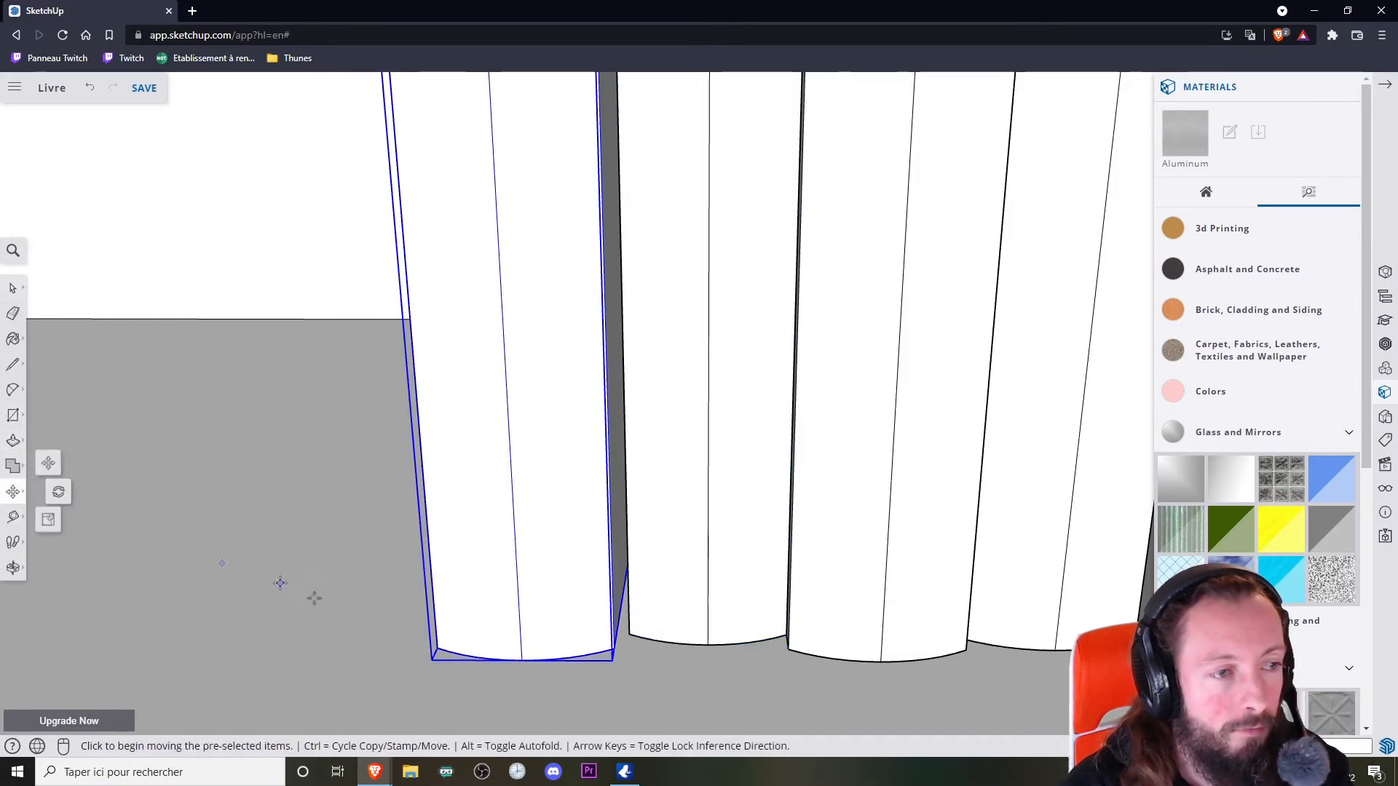
click(612, 659)
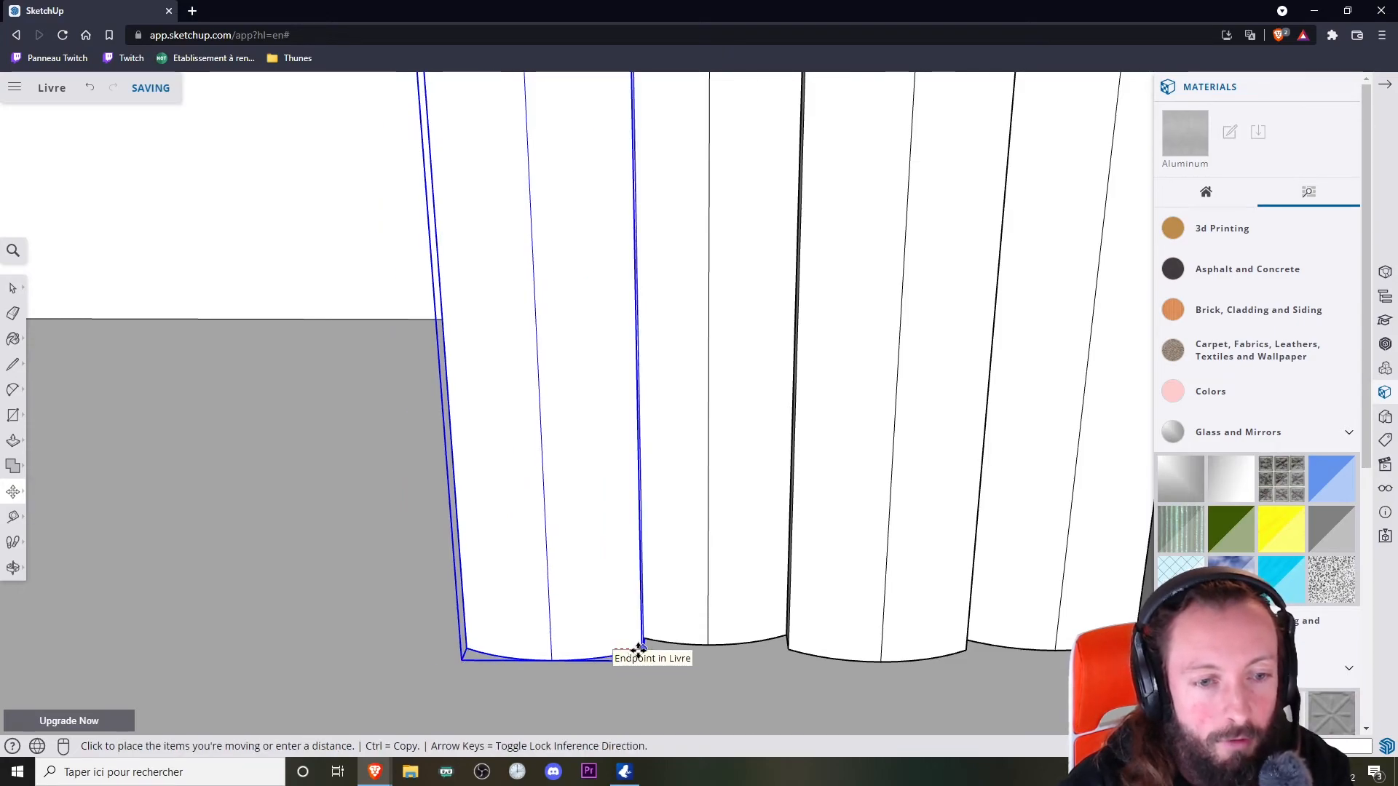
click(624, 647)
scroll(622, 644, up, 3)
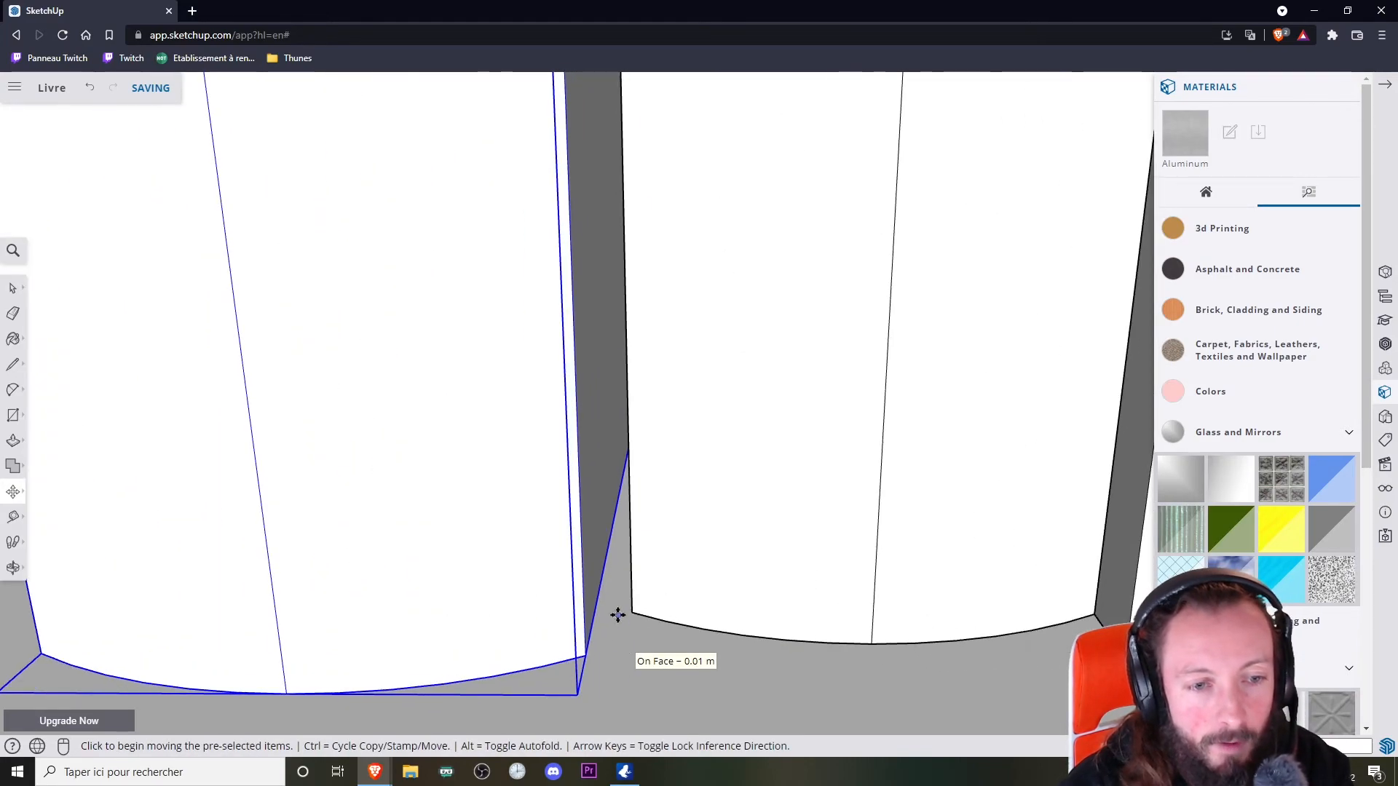
click(598, 610)
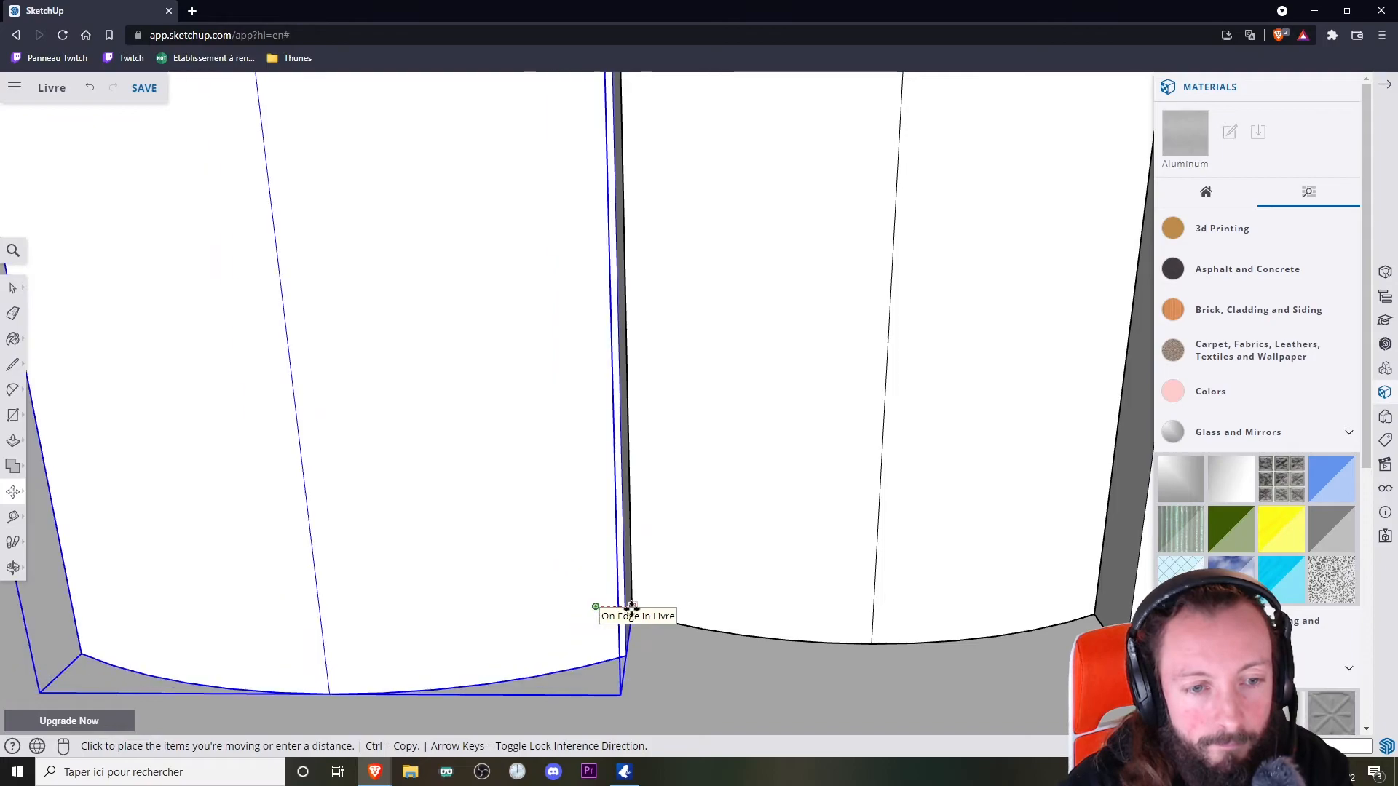
click(631, 609)
Step: Deselect the moved book and examine the whole bookcase with its glasses, photo frame and books from several angles
middle_drag(631, 608, 586, 558)
scroll(587, 558, down, 5)
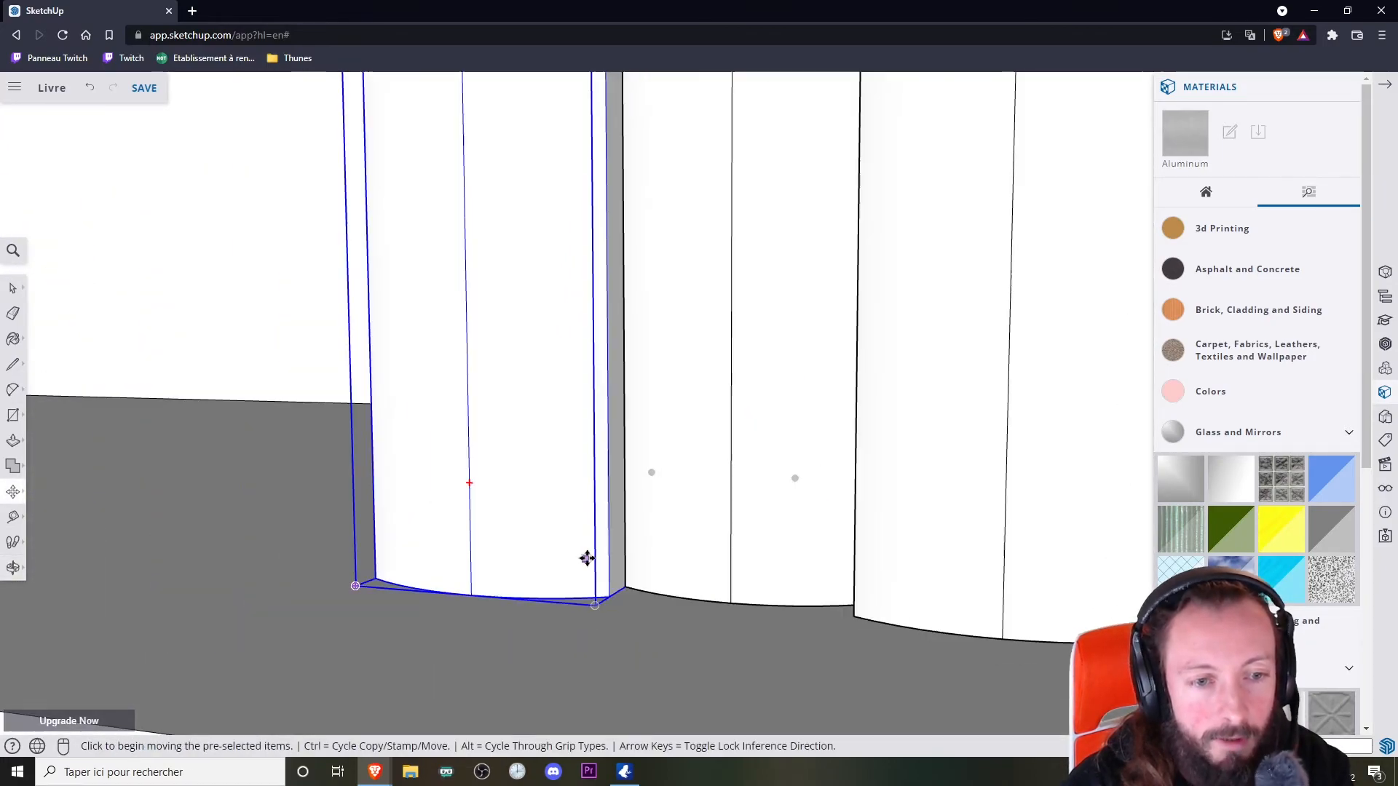
scroll(663, 557, down, 5)
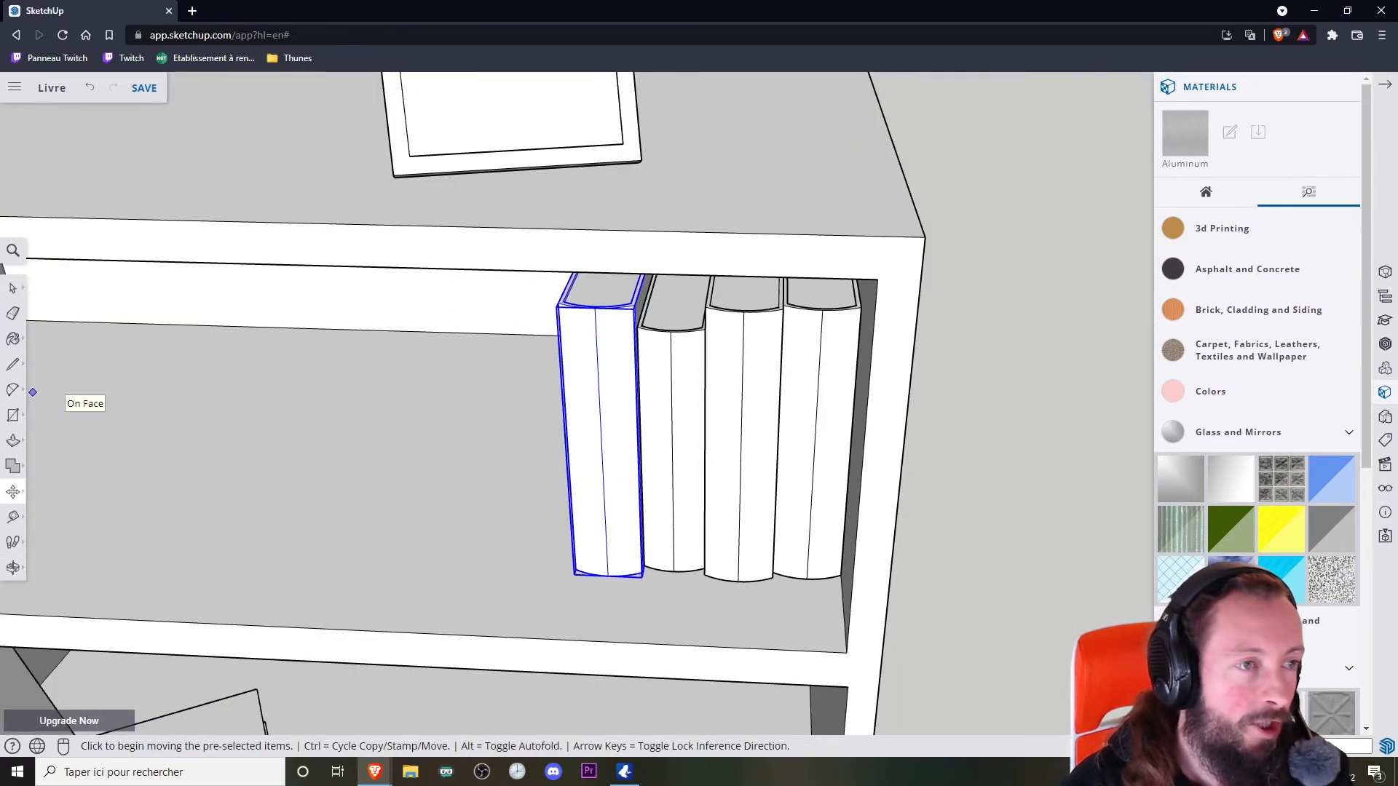
click(13, 289)
scroll(286, 453, down, 6)
middle_drag(611, 347, 496, 279)
scroll(496, 279, down, 3)
middle_drag(728, 422, 459, 482)
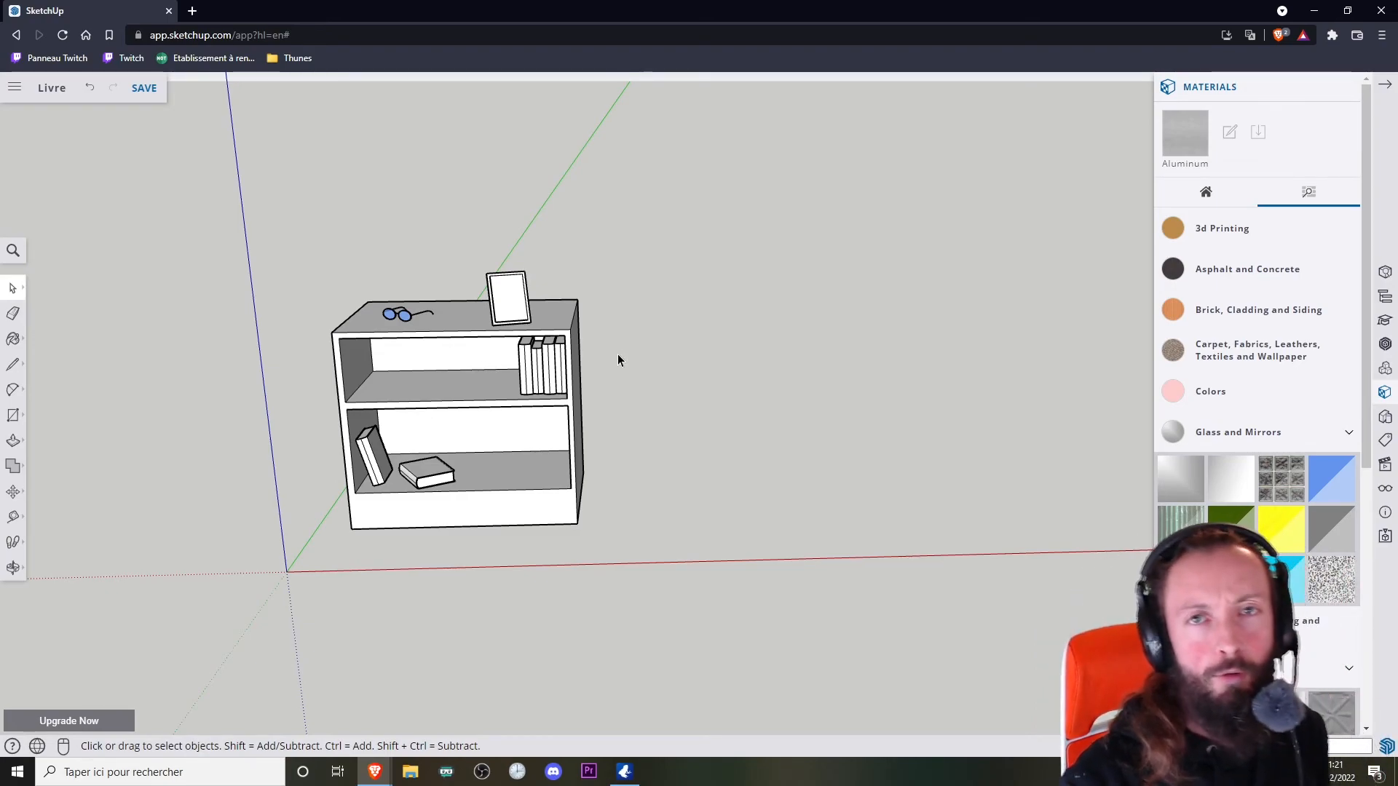
mouse_move(618, 354)
middle_down()
mouse_move(630, 366)
mouse_move(510, 298)
mouse_move(495, 268)
middle_up()
scroll(515, 279, up, 5)
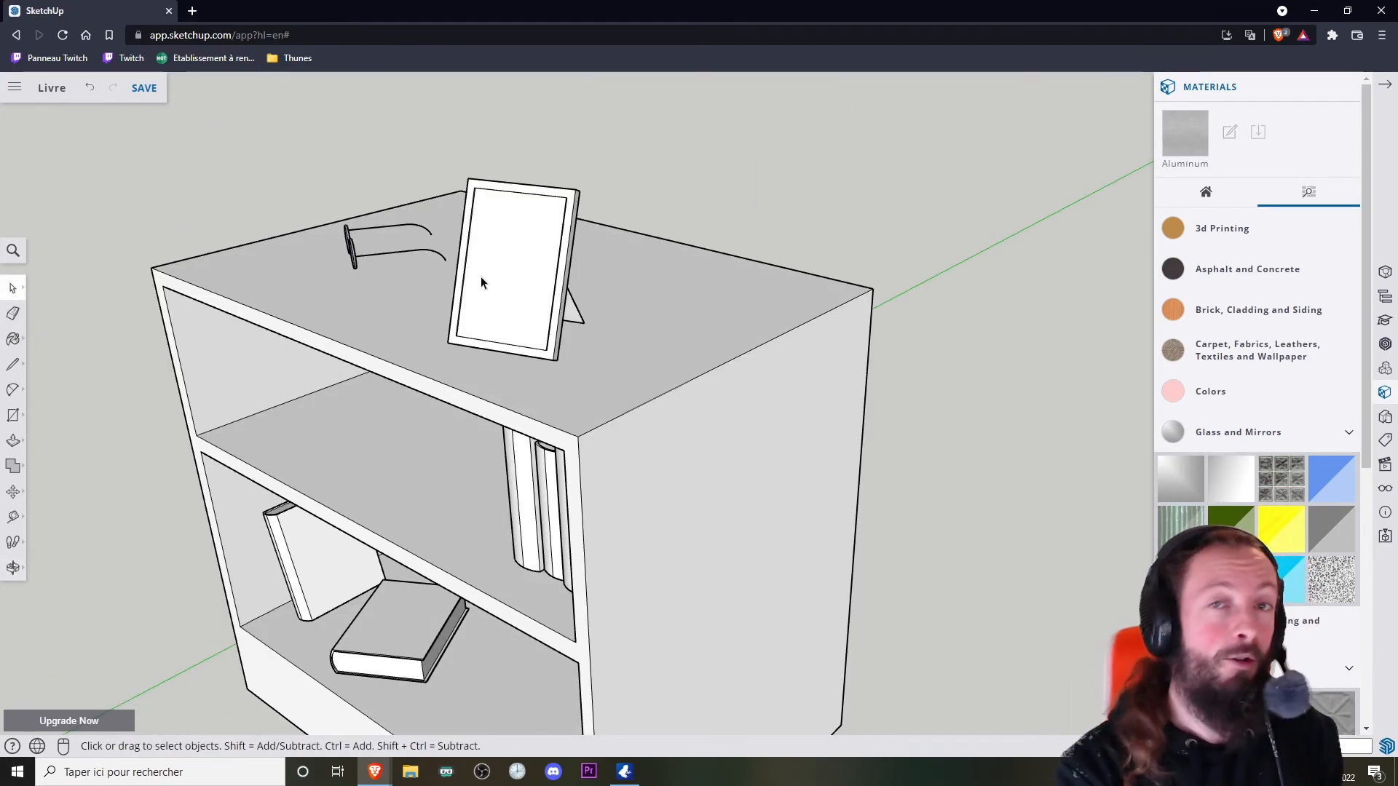